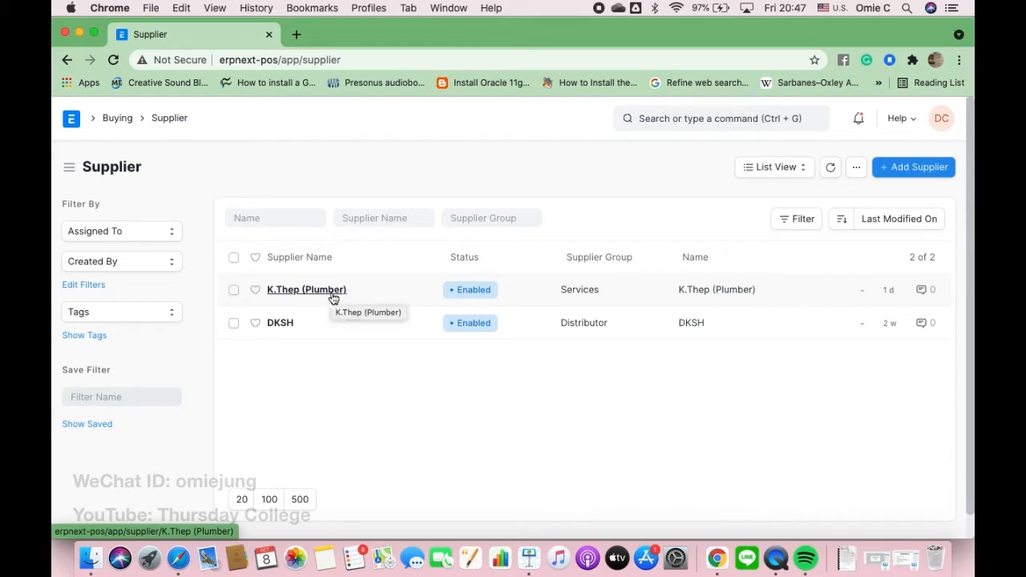
pyautogui.click(333, 293)
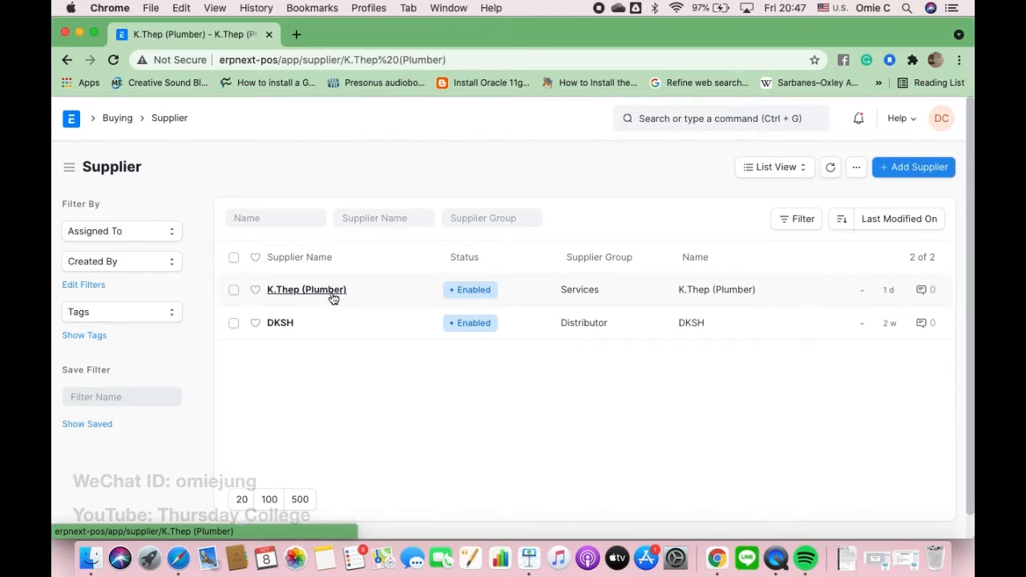
pyautogui.scroll(-10, 424, 359)
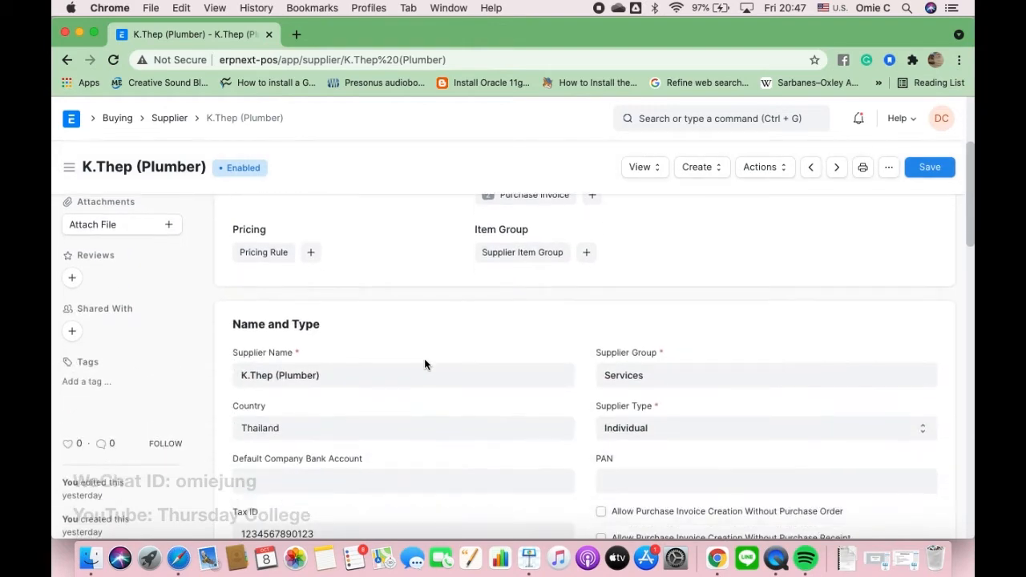
pyautogui.scroll(5, 425, 360)
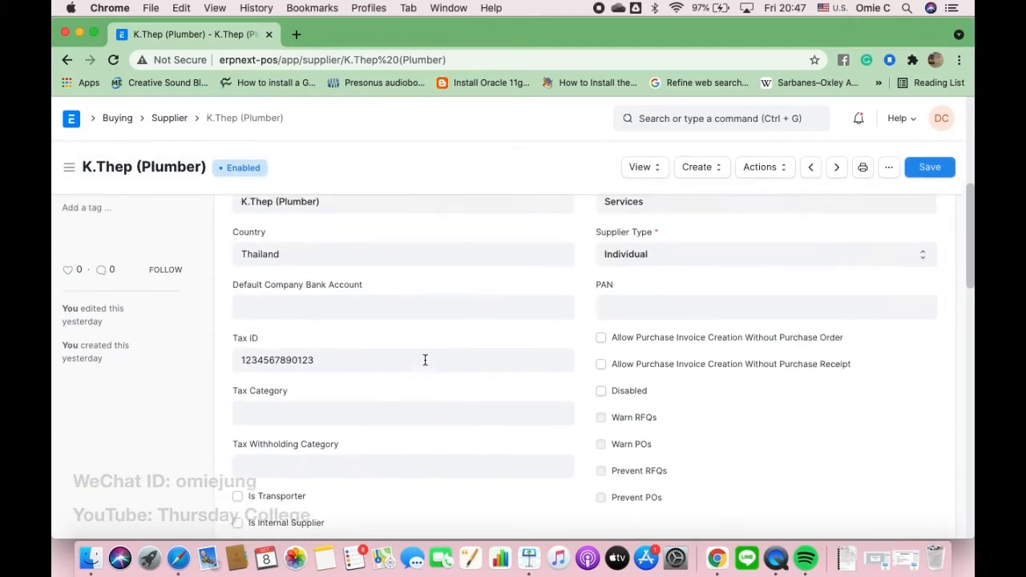
pyautogui.scroll(-4, 355, 368)
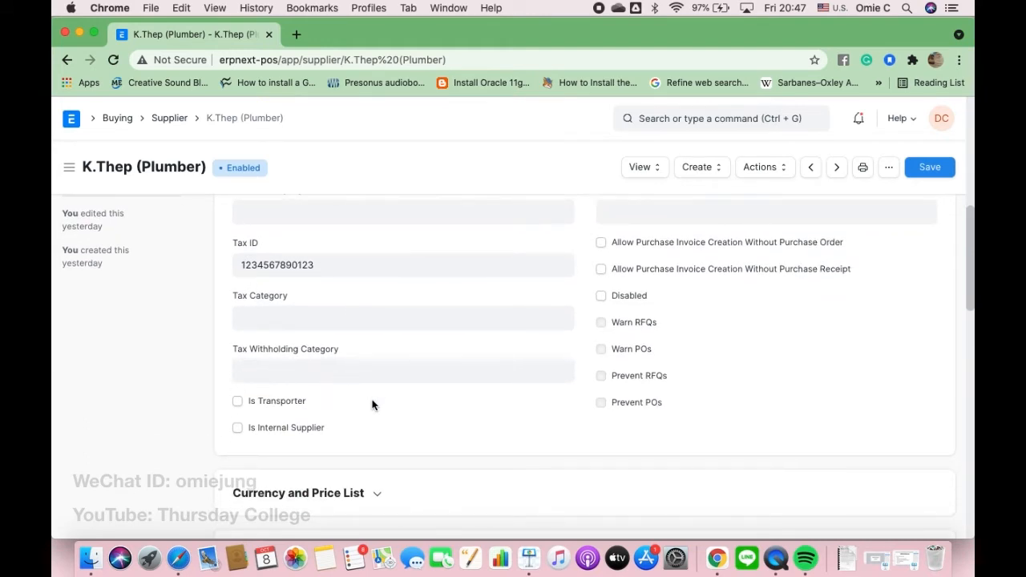
pyautogui.scroll(10, 372, 405)
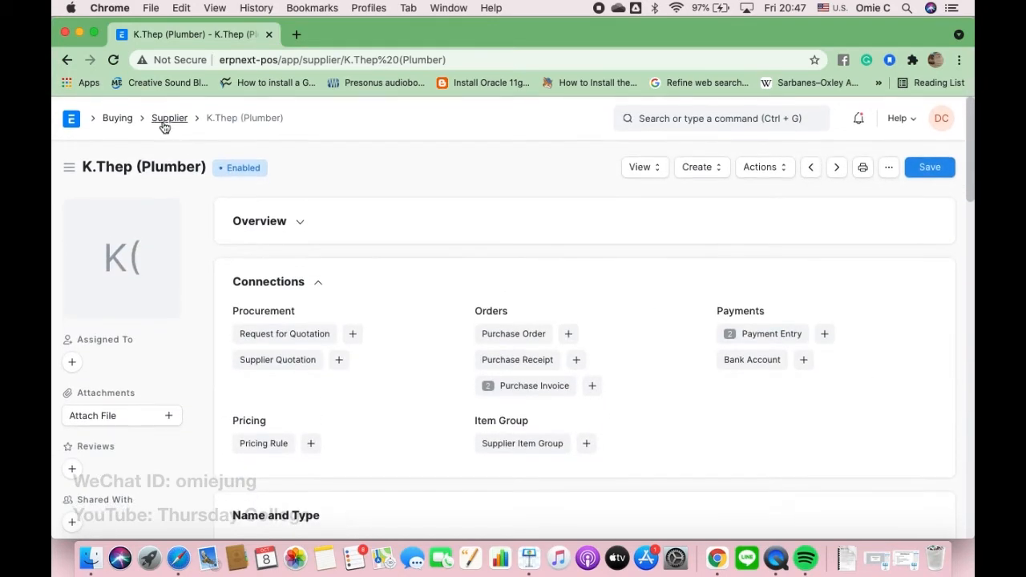
pyautogui.click(166, 121)
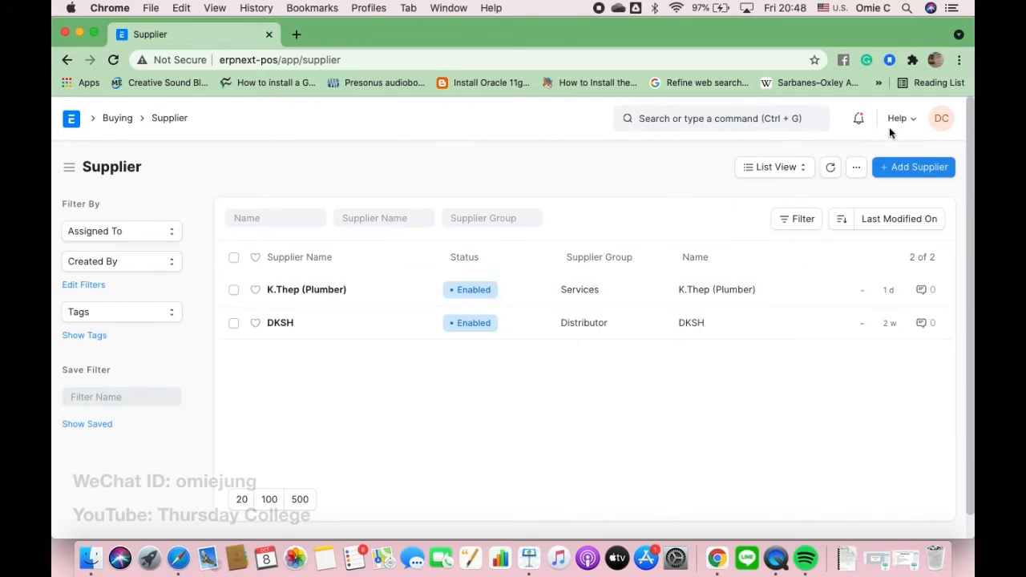
# - Start a new supplier named 'Somchai Machinery Company'
pyautogui.click(909, 168)
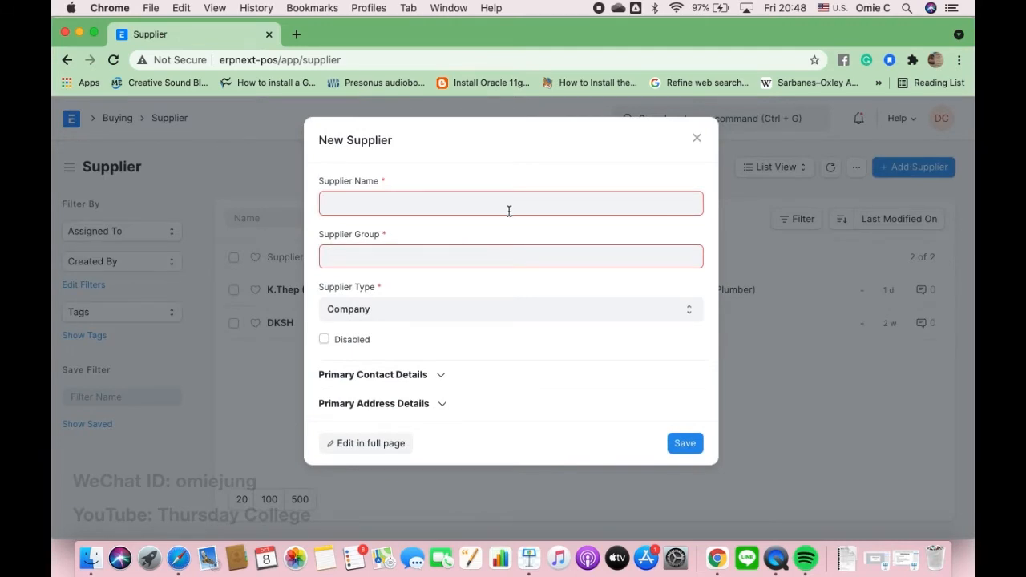
pyautogui.write('Somchai Machine')
pyautogui.press('Tab')
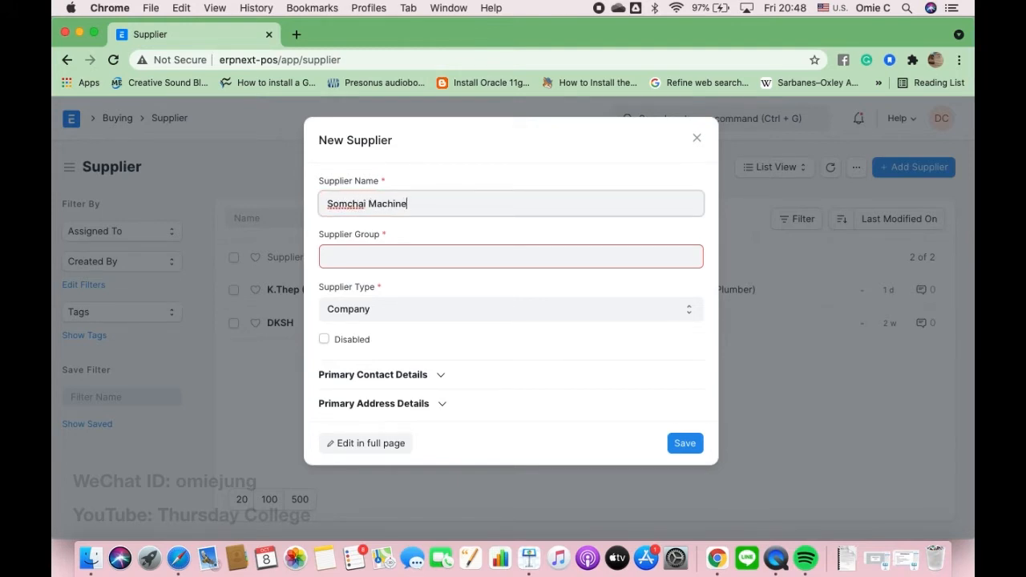
pyautogui.write('ry Company')
# - Set the supplier group to Services, replacing the mistakenly chosen Hardware group
pyautogui.click(461, 256)
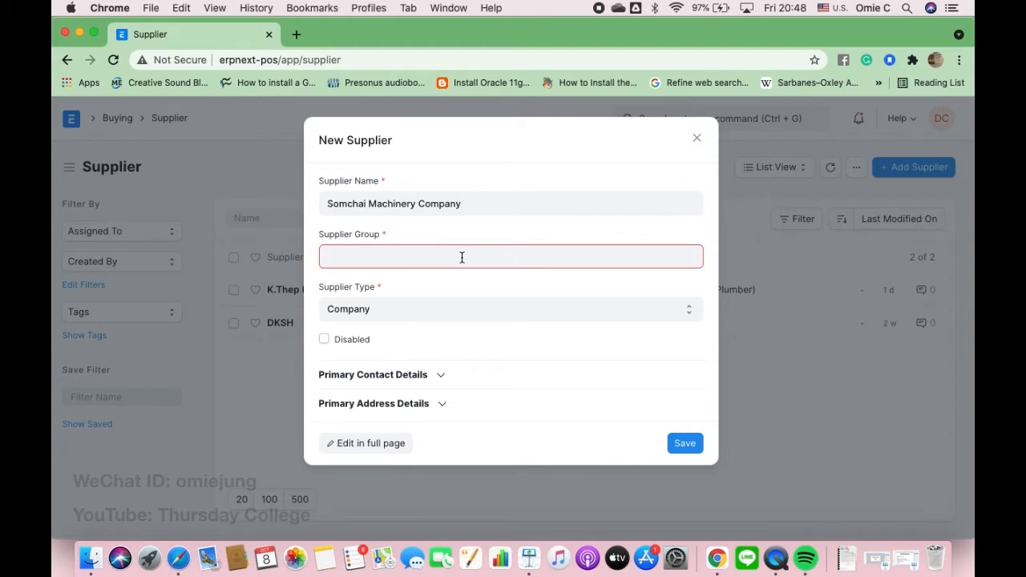
pyautogui.scroll(-3, 393, 375)
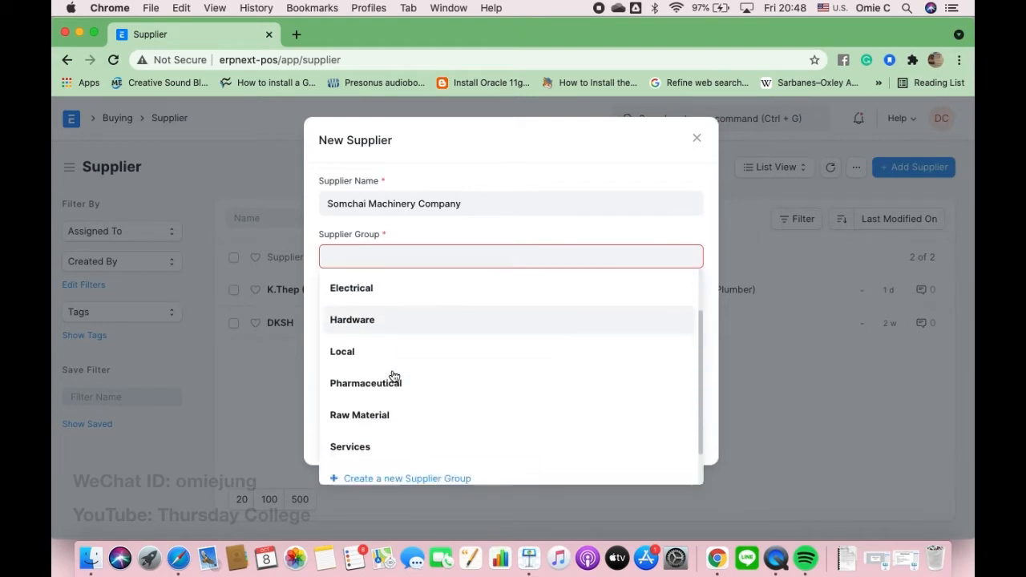
pyautogui.scroll(3, 392, 375)
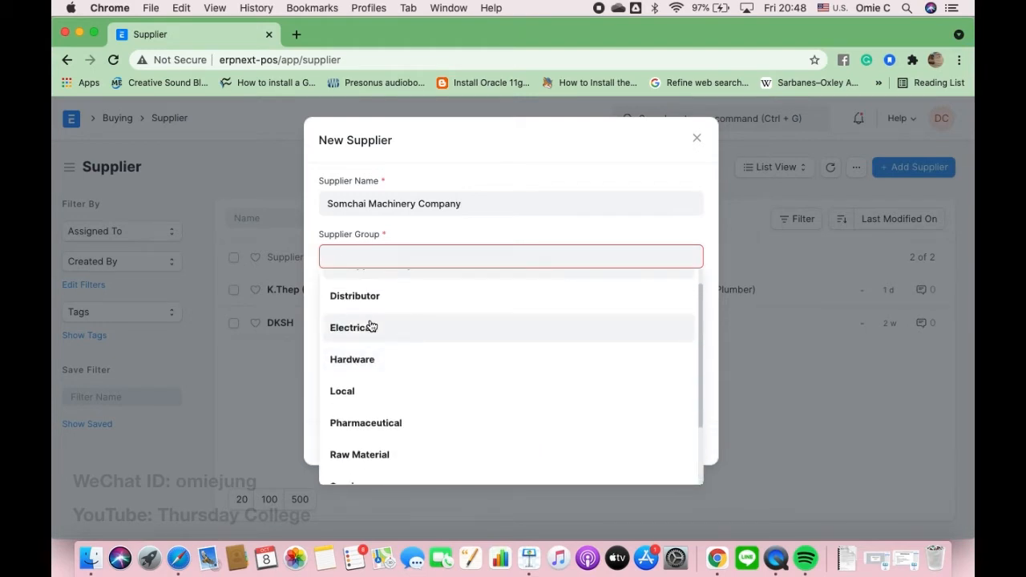
pyautogui.click(376, 362)
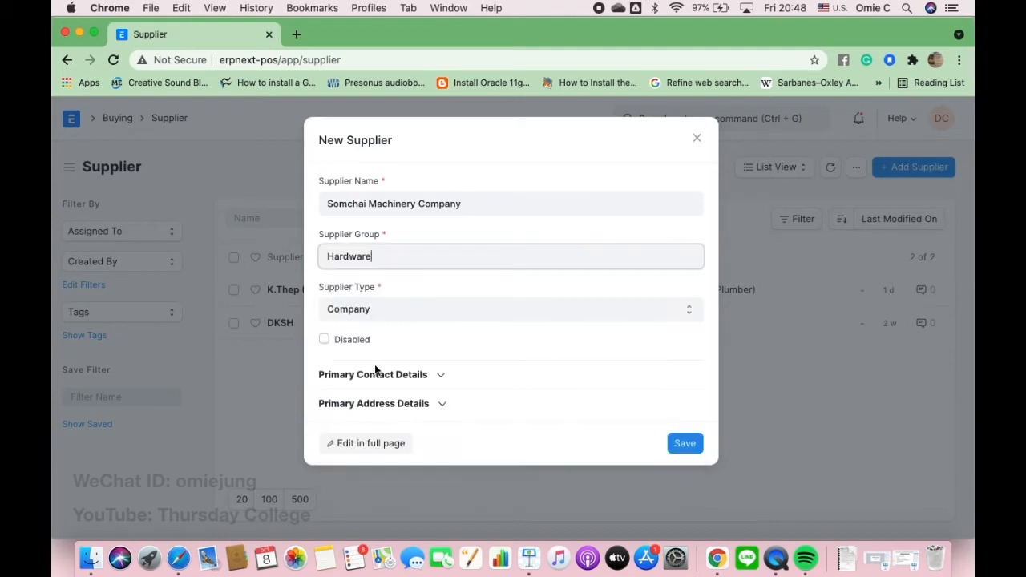
pyautogui.doubleClick(394, 264)
pyautogui.press('BackSpace')
pyautogui.write('Ser')
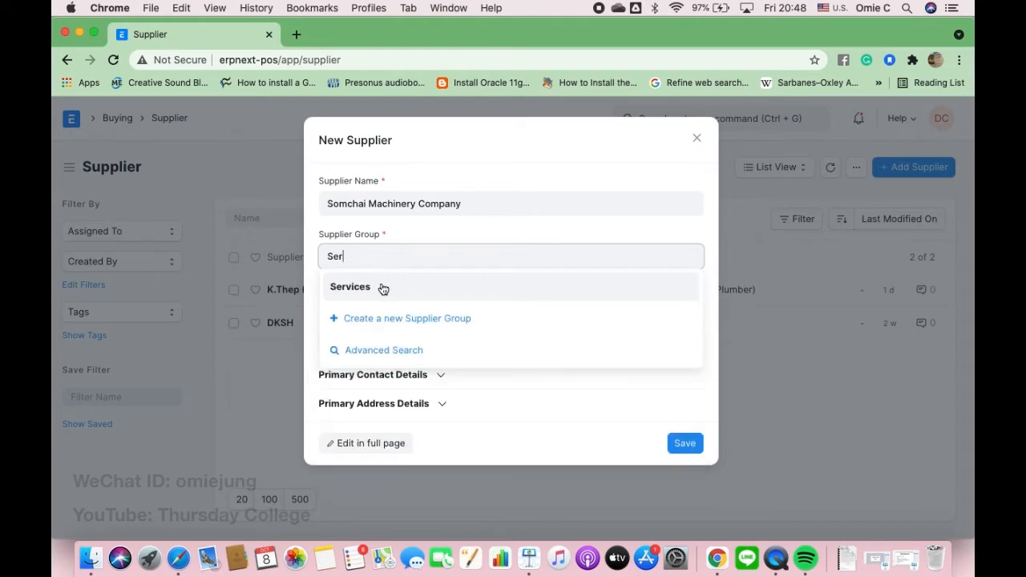
pyautogui.click(379, 289)
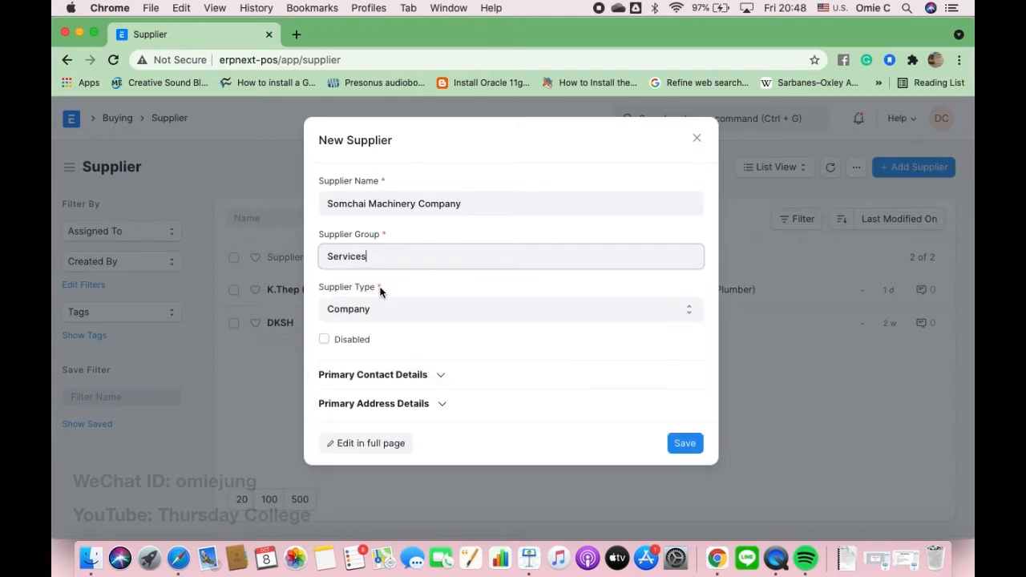
# - Enter the primary contact's mobile number and save the supplier
pyautogui.click(439, 375)
pyautogui.click(542, 414)
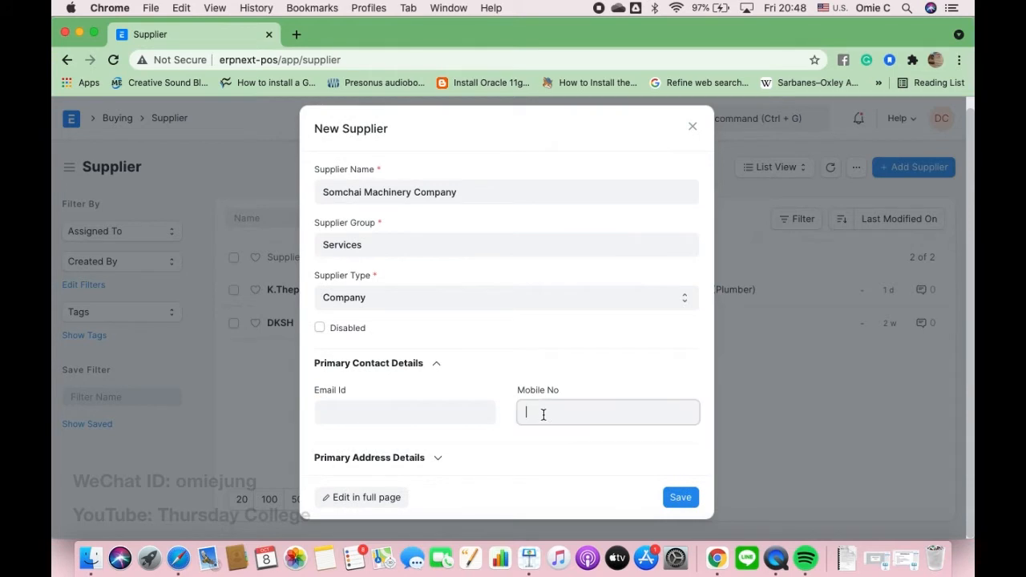
pyautogui.click(680, 498)
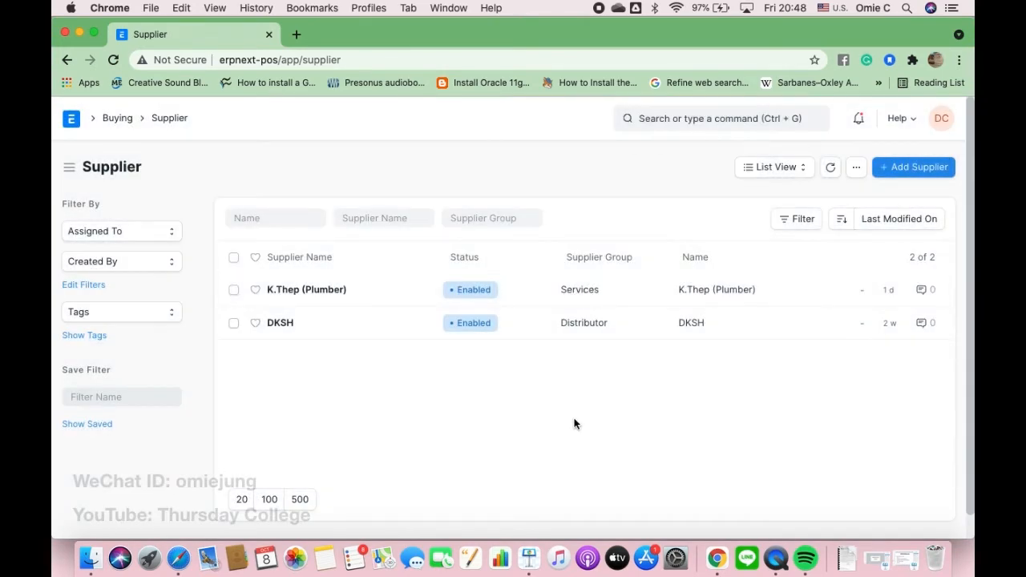
# - Reload the supplier list to show three suppliers, then bring up the withholding tax slides
pyautogui.click(416, 62)
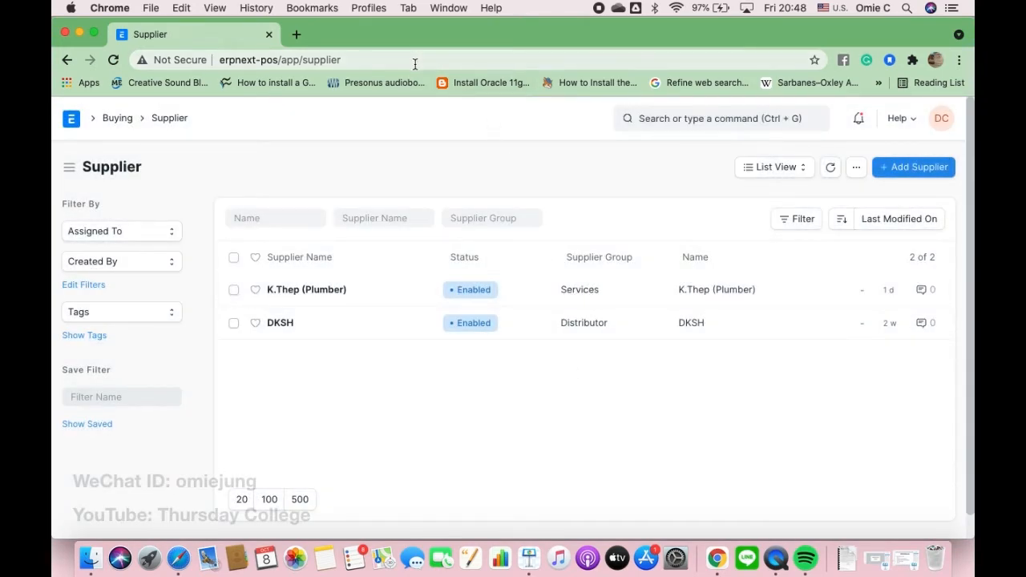
pyautogui.click(415, 62)
pyautogui.press('Return')
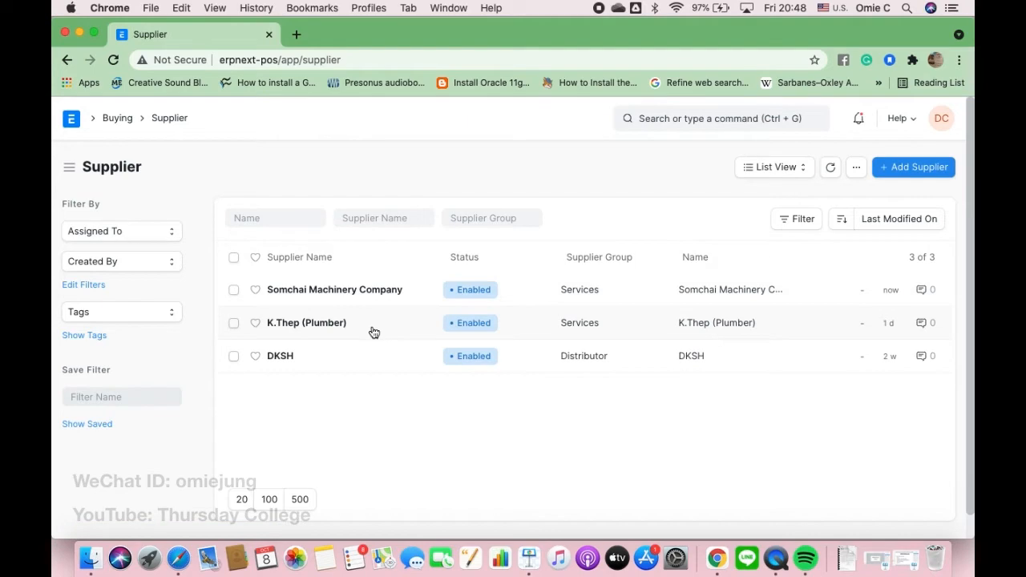
pyautogui.click(529, 561)
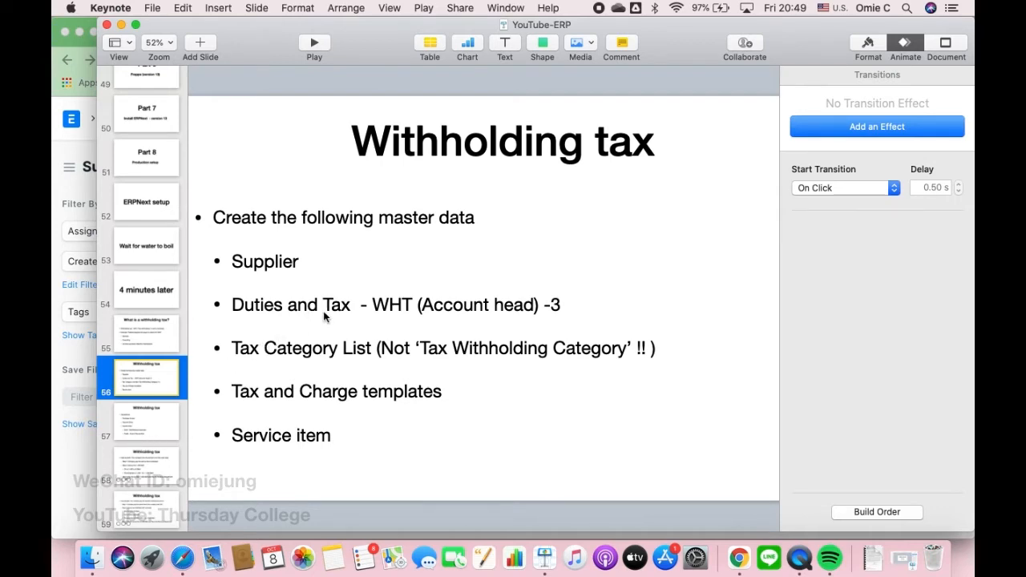
# - Open Accounting's Chart of Accounts, expand down to Duties and Taxes - MTS, and add a child account
pyautogui.click(80, 466)
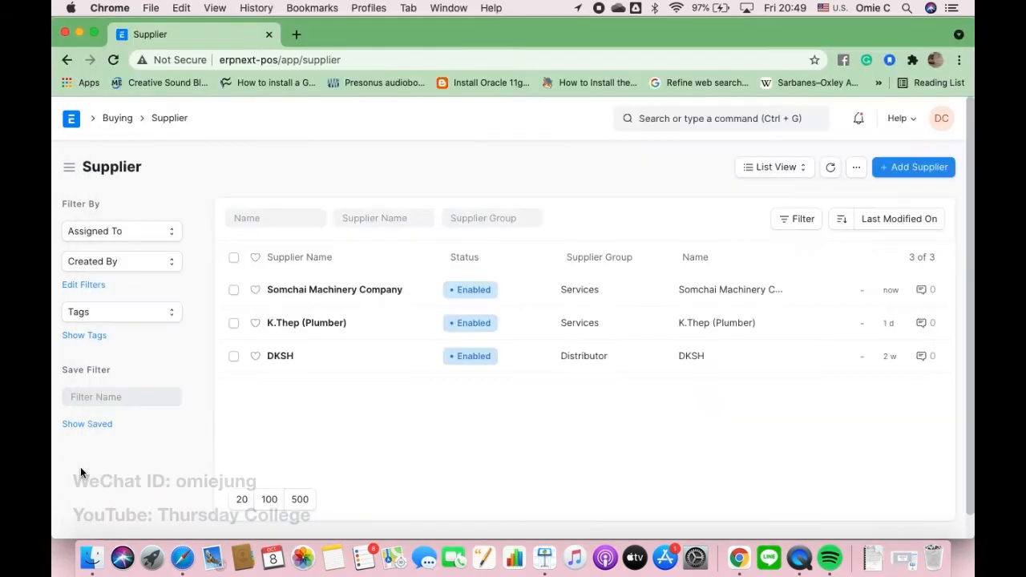
pyautogui.click(80, 120)
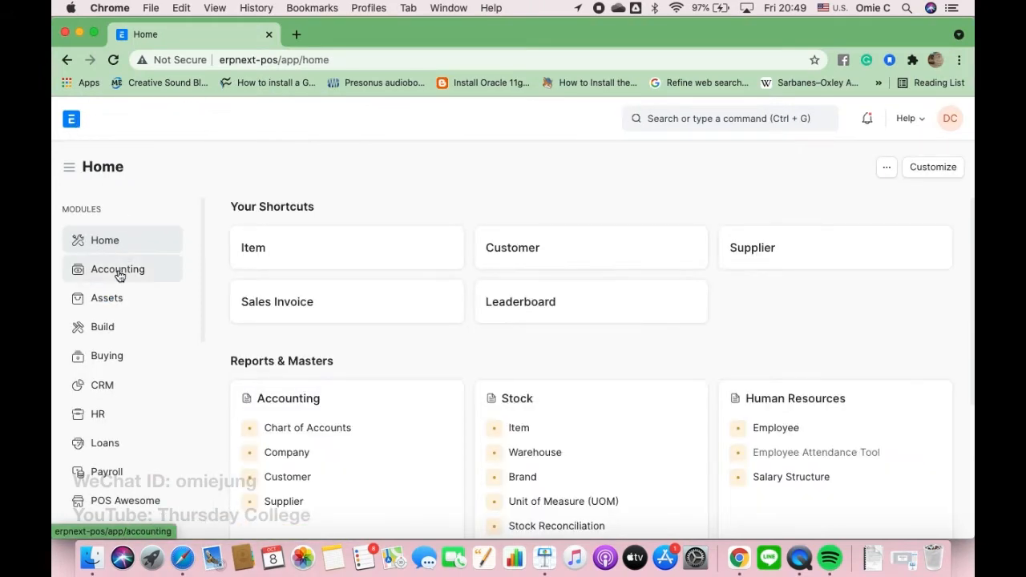
pyautogui.click(118, 275)
pyautogui.click(332, 247)
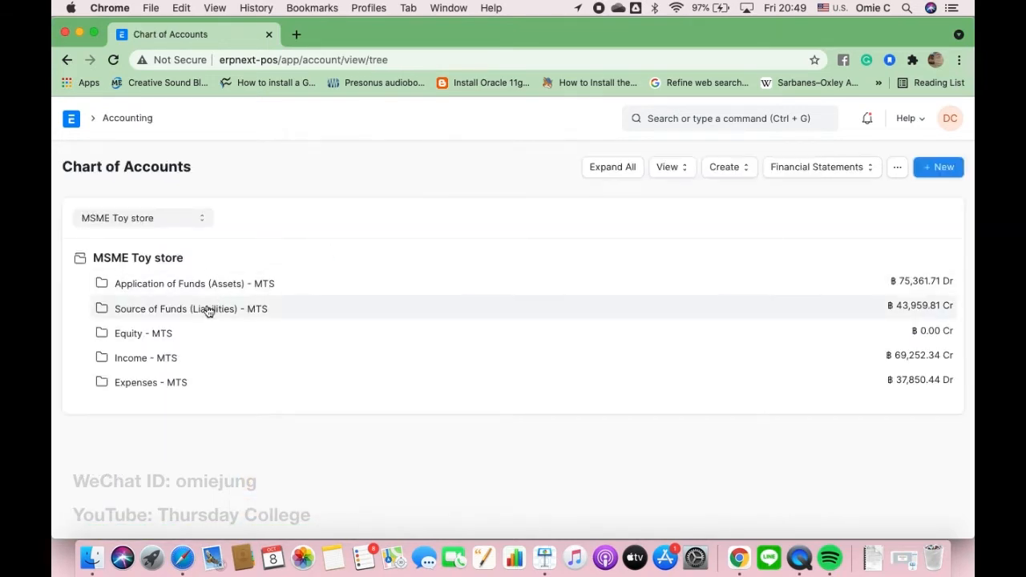
pyautogui.click(207, 311)
pyautogui.click(190, 334)
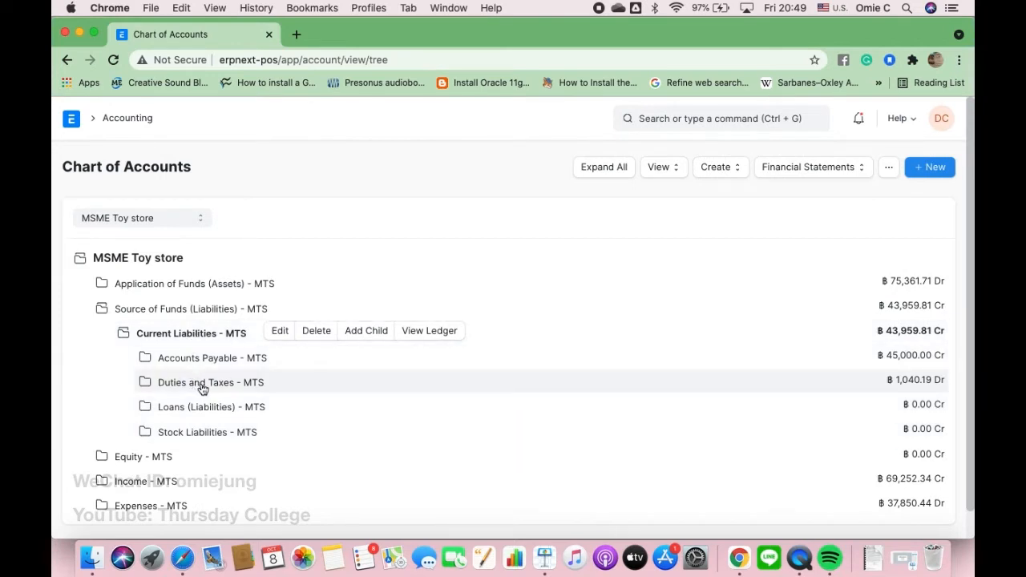
pyautogui.click(202, 385)
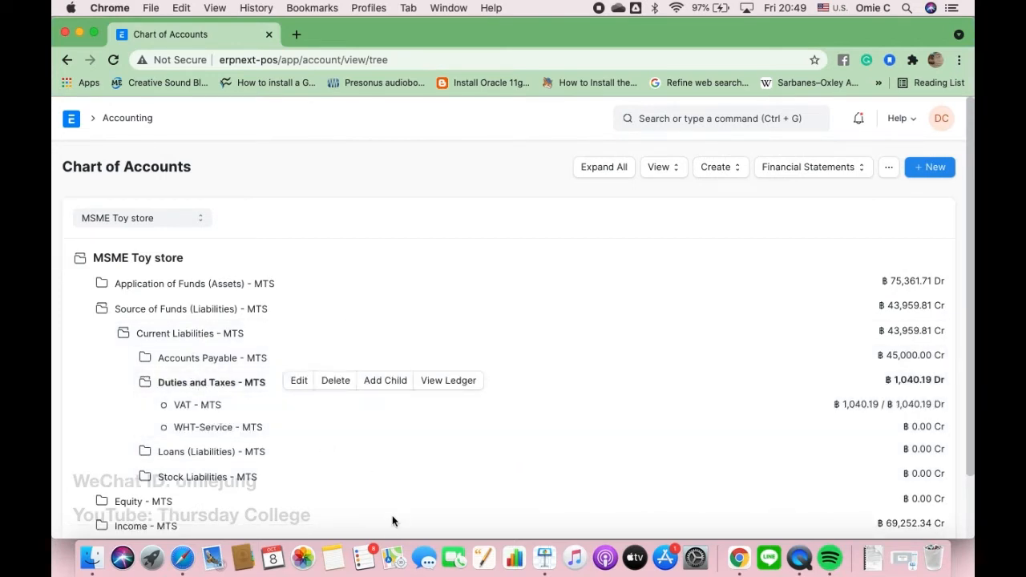
pyautogui.scroll(-2, 218, 415)
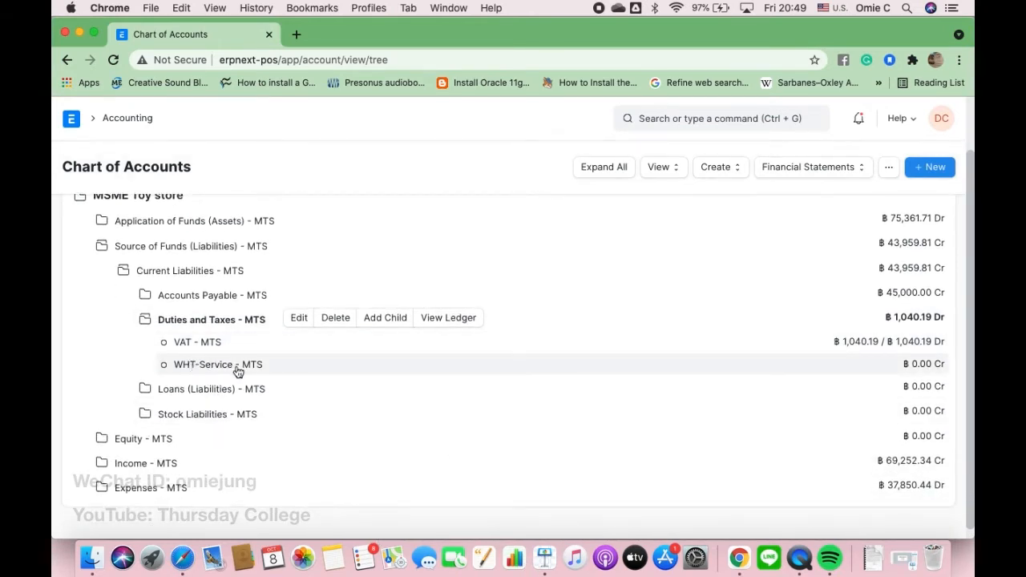
pyautogui.click(385, 318)
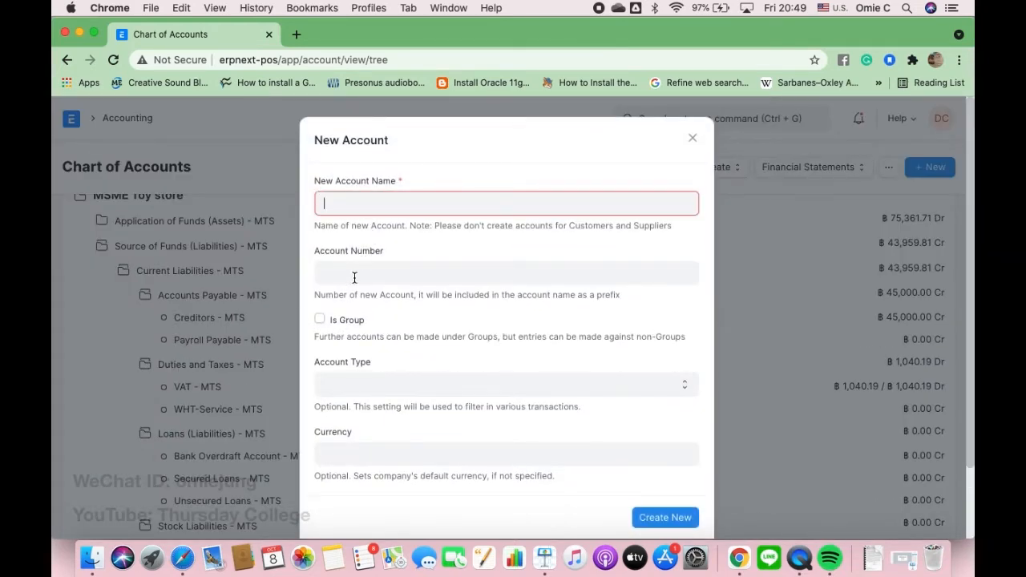
# - Set the new account's type to Tax, then close the New Account form
pyautogui.click(388, 390)
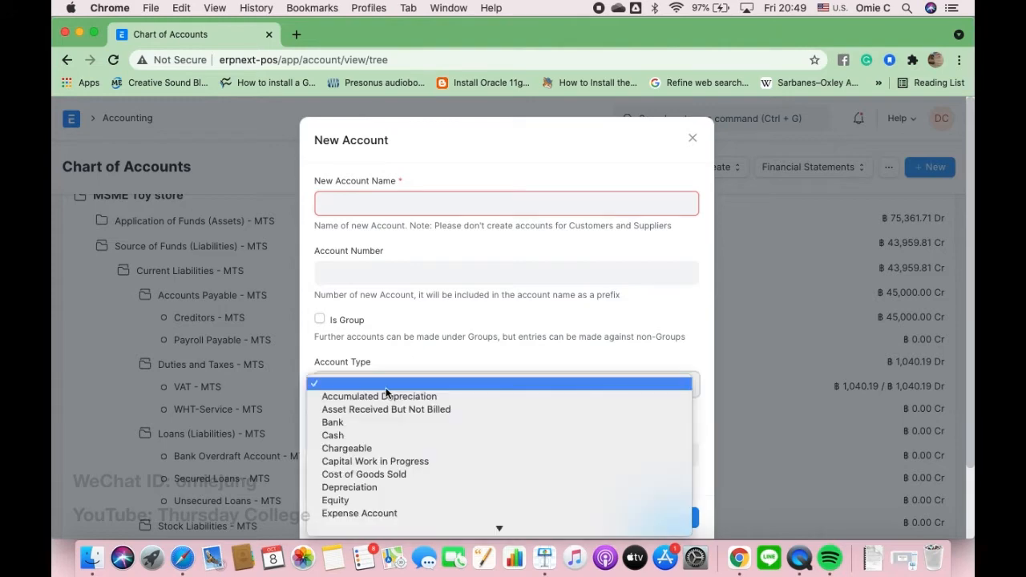
pyautogui.scroll(-3, 383, 457)
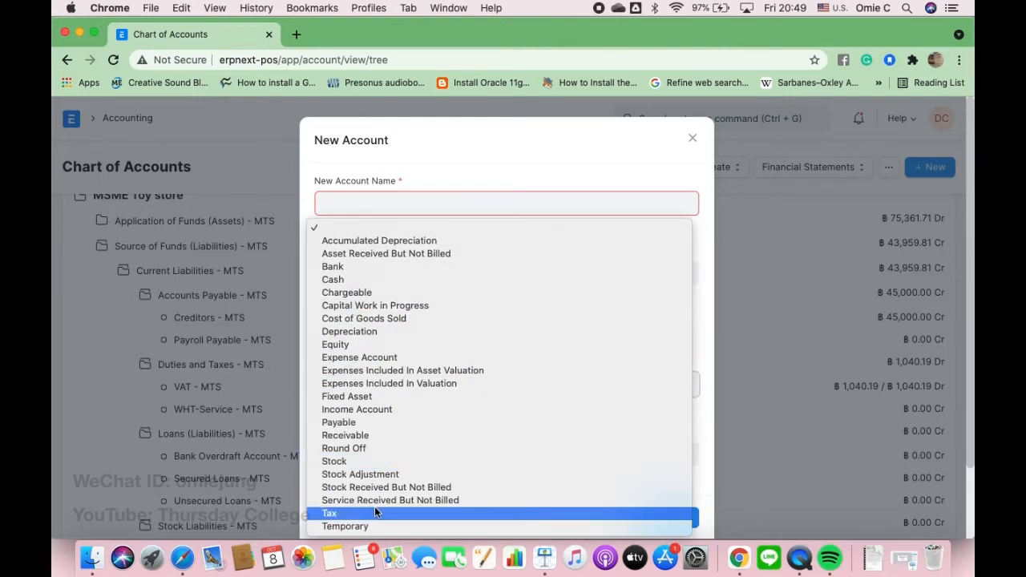
pyautogui.click(376, 512)
pyautogui.scroll(-2, 418, 357)
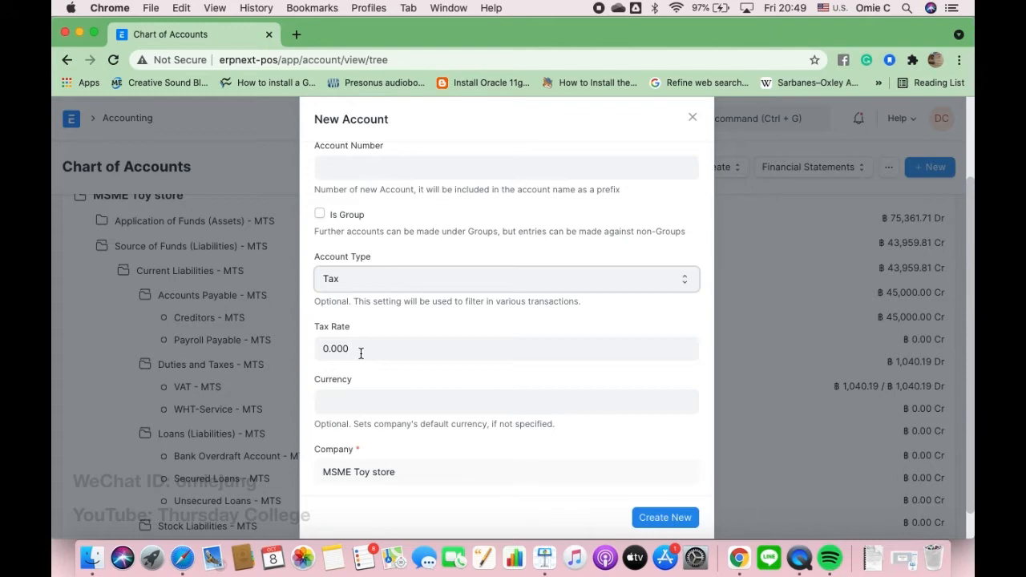
pyautogui.click(692, 120)
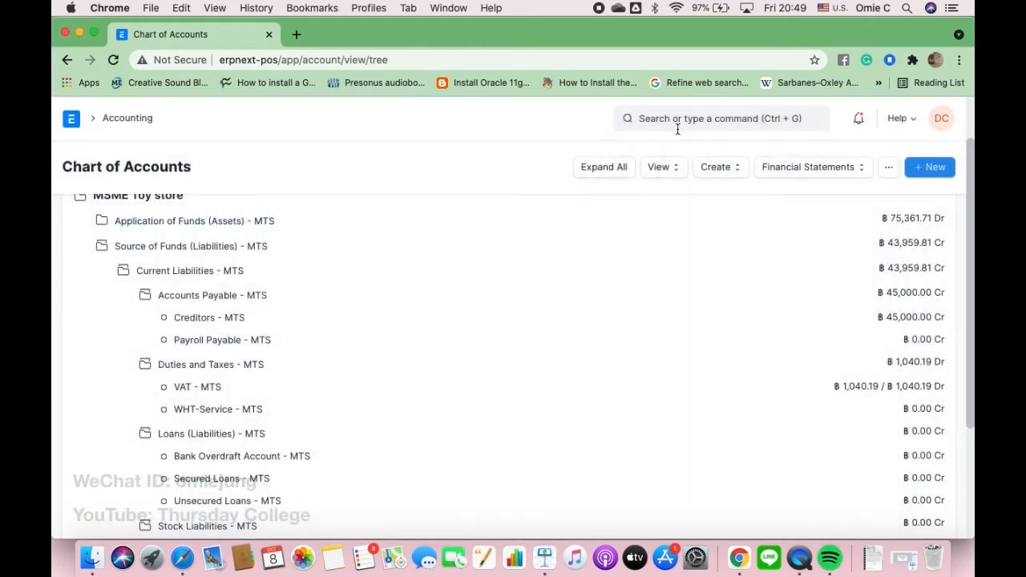
# - Review WHT-Service - MTS's Tax type and -3.000 rate, check the checklist slide, and return to ERPNext
pyautogui.click(230, 413)
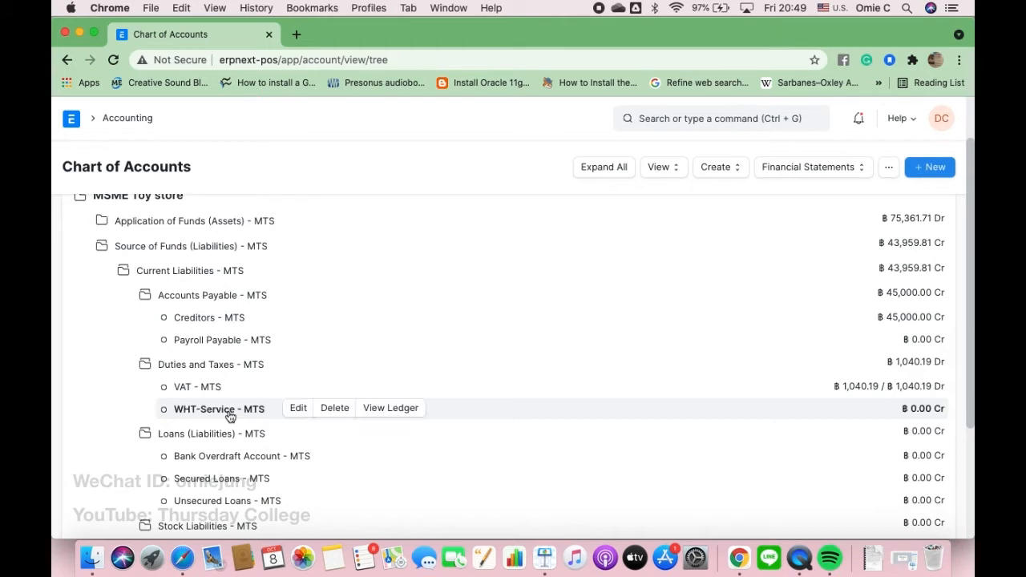
pyautogui.click(299, 409)
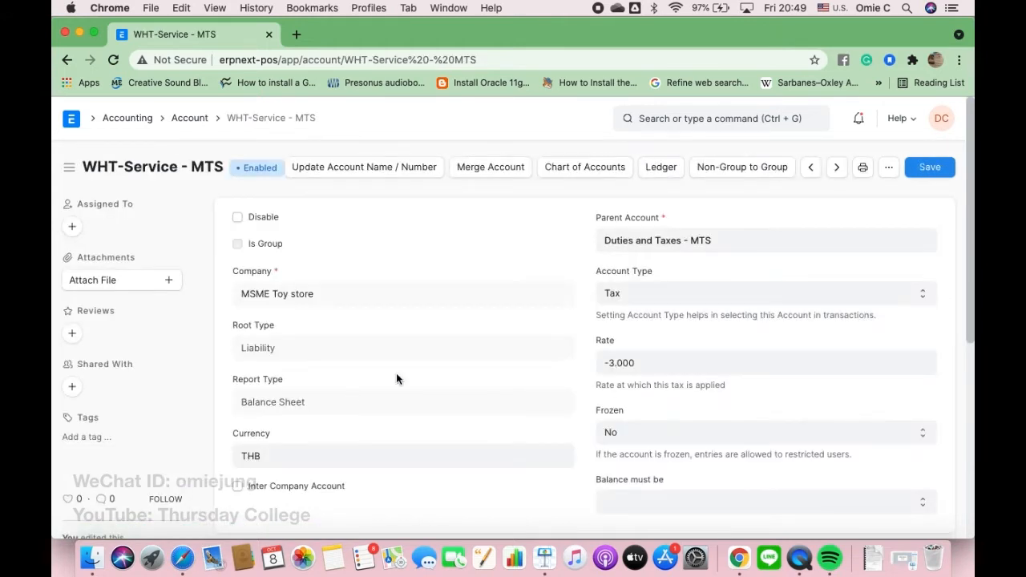
pyautogui.scroll(-1, 469, 349)
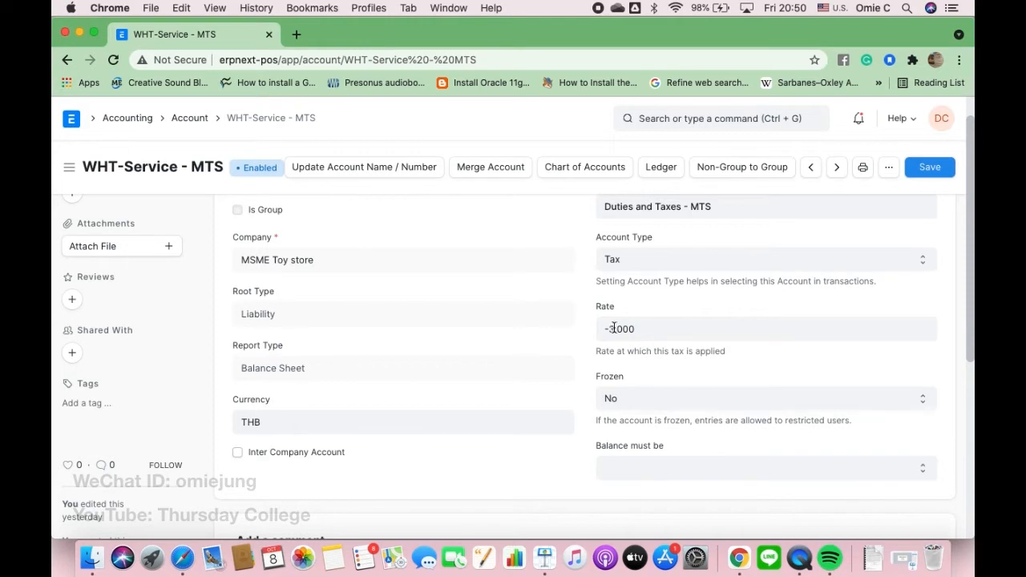
pyautogui.click(545, 558)
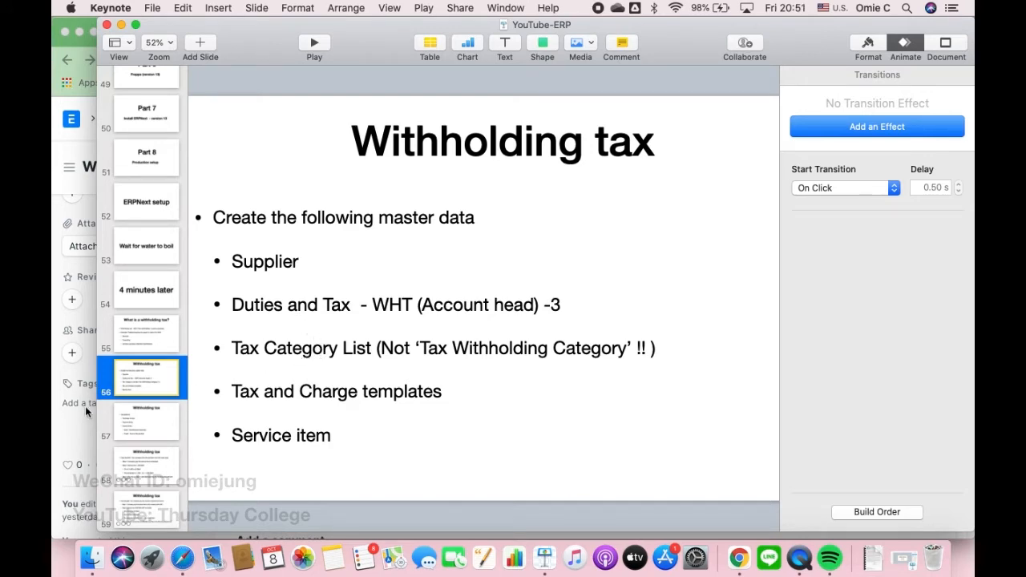
pyautogui.click(69, 434)
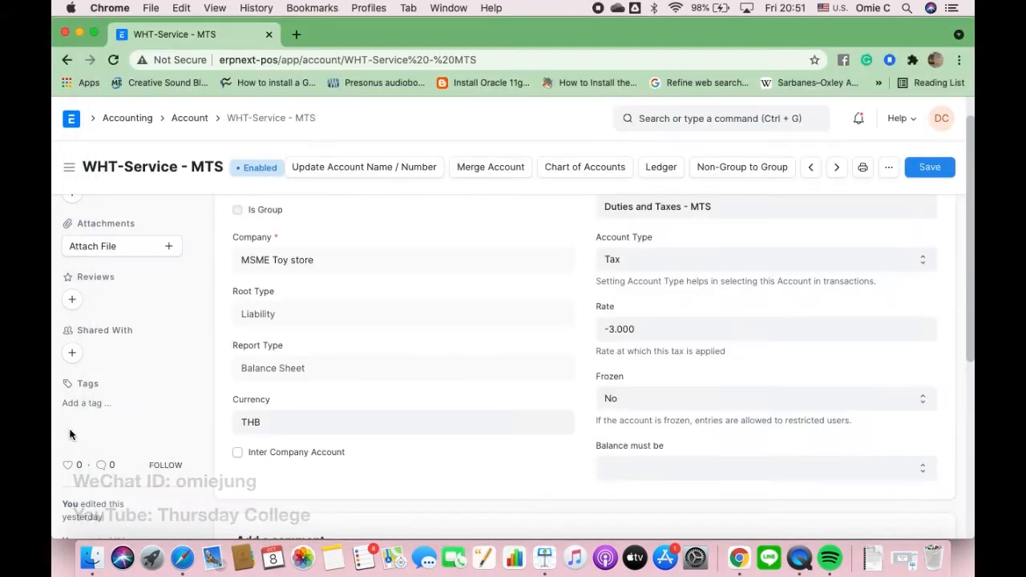
# - From the Tax Category list, create and save a tax category titled 'Thailand WHT 3%'
pyautogui.click(762, 118)
pyautogui.write('Tax Ca')
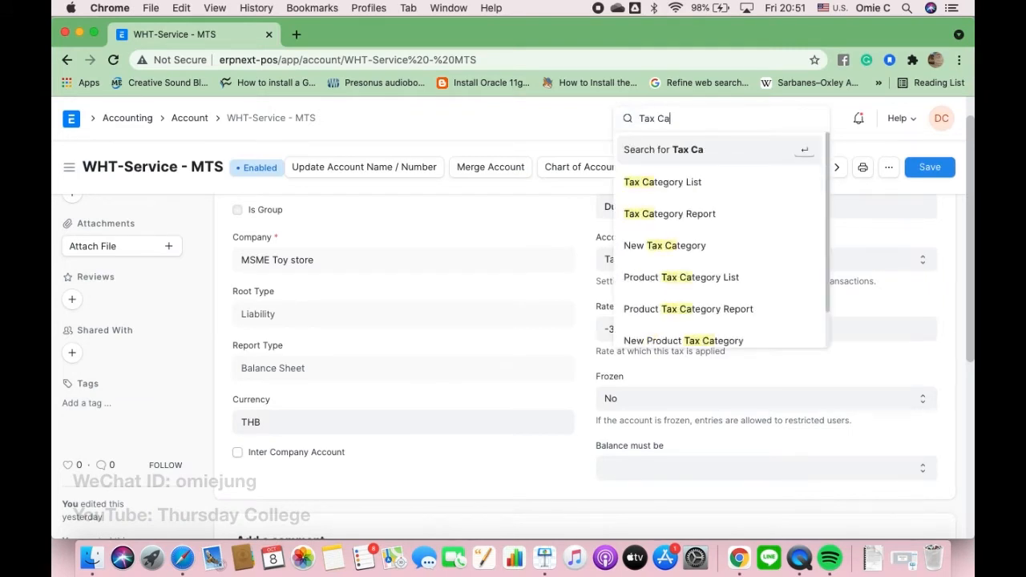
pyautogui.click(721, 182)
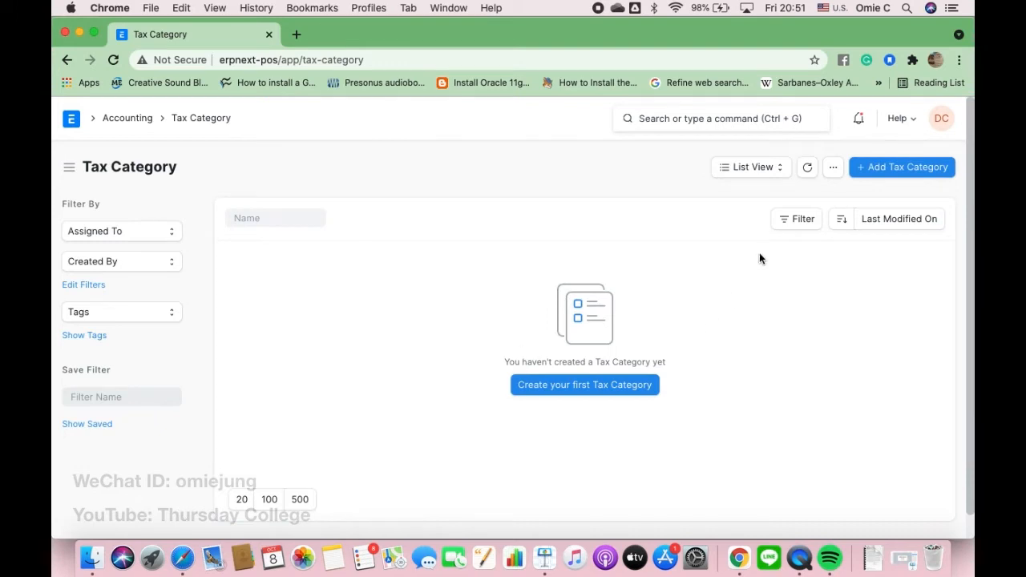
pyautogui.click(893, 166)
pyautogui.write('Thailand WHT 3')
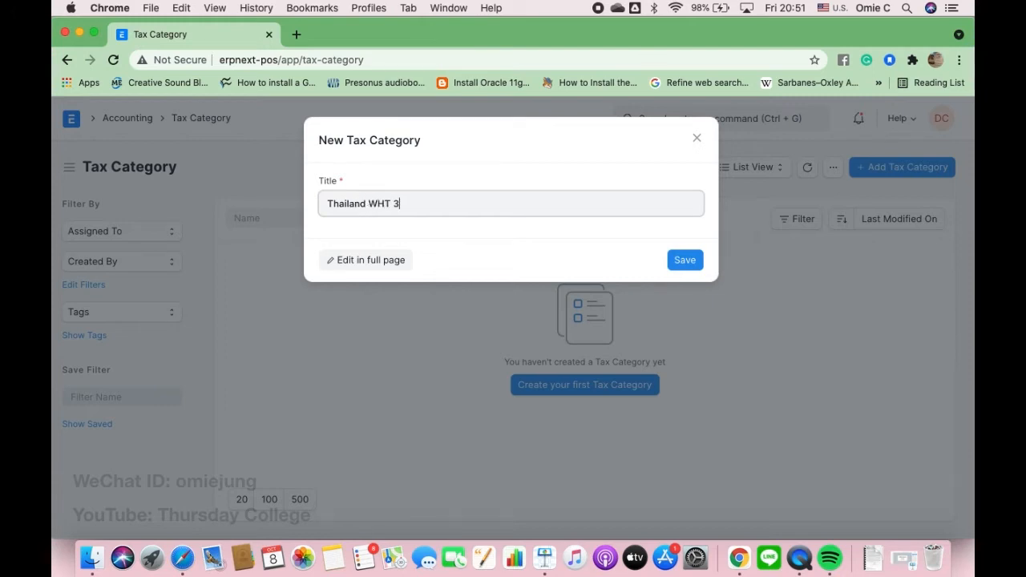
pyautogui.write('%')
pyautogui.click(685, 264)
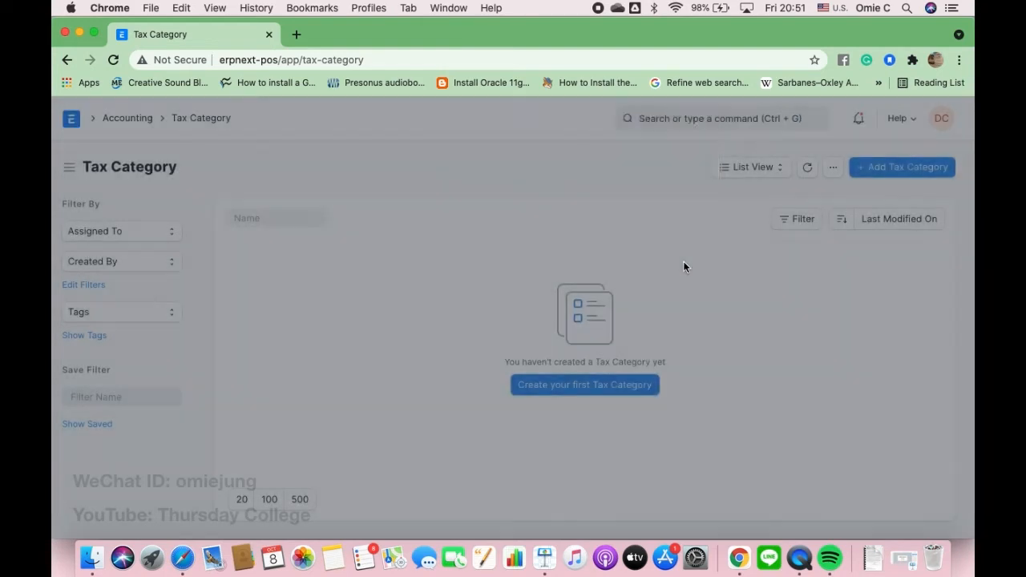
# - Reload the Tax Category list, open Thailand WHT 3%, then show the Withholding tax checklist slide
pyautogui.click(418, 58)
pyautogui.click(418, 57)
pyautogui.press('Return')
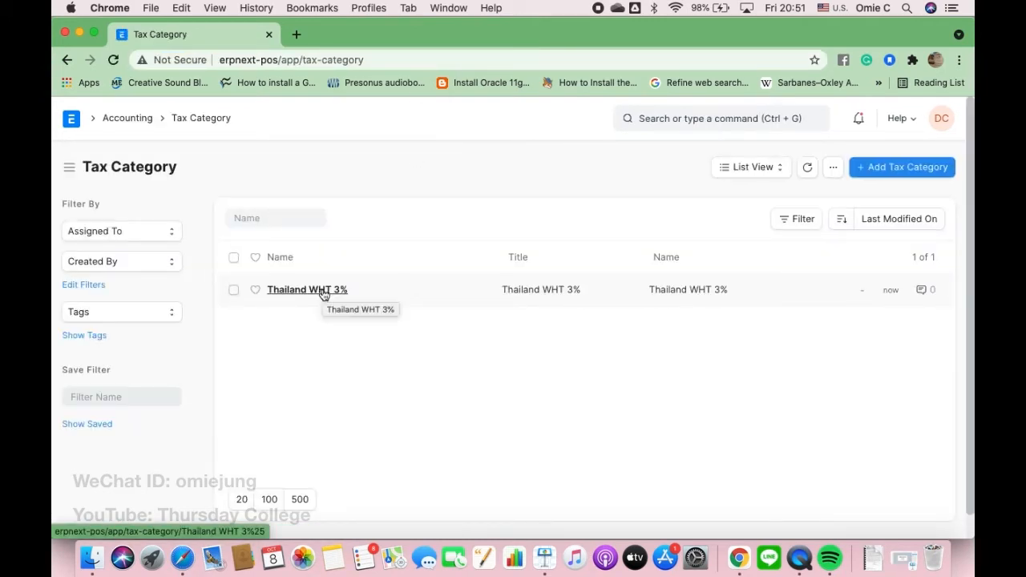
pyautogui.click(323, 291)
pyautogui.scroll(-4, 323, 294)
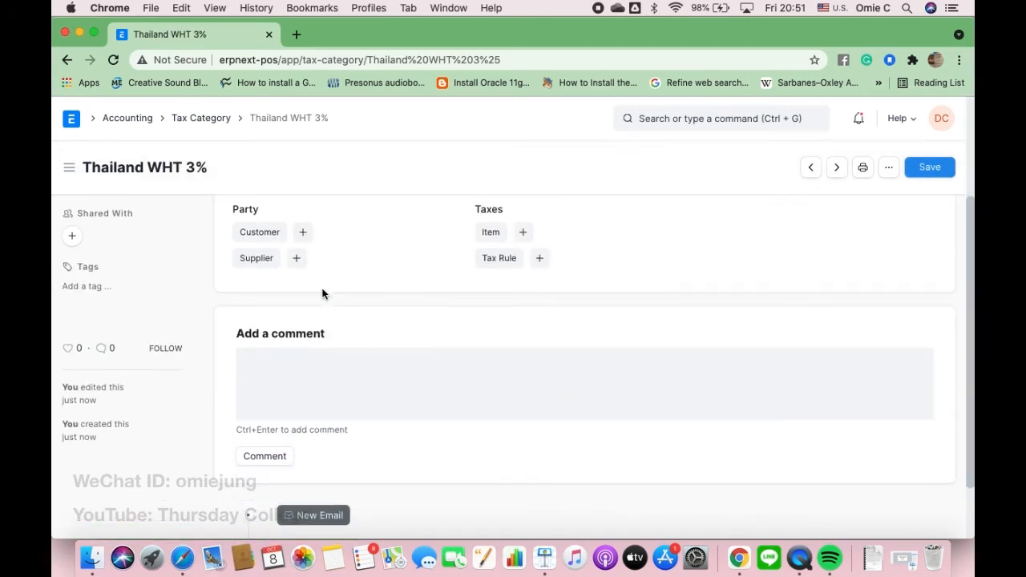
pyautogui.scroll(4, 323, 294)
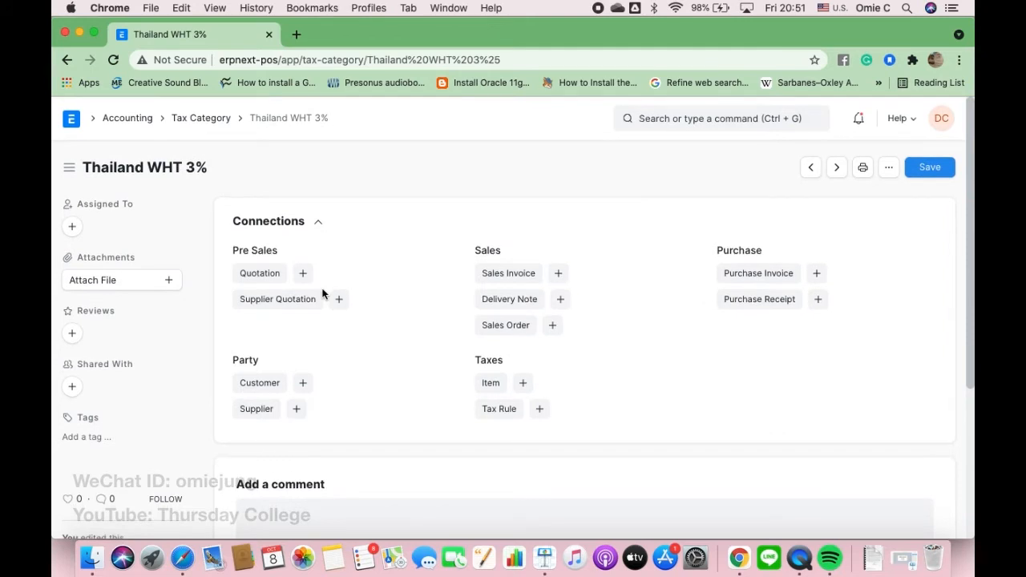
pyautogui.click(546, 564)
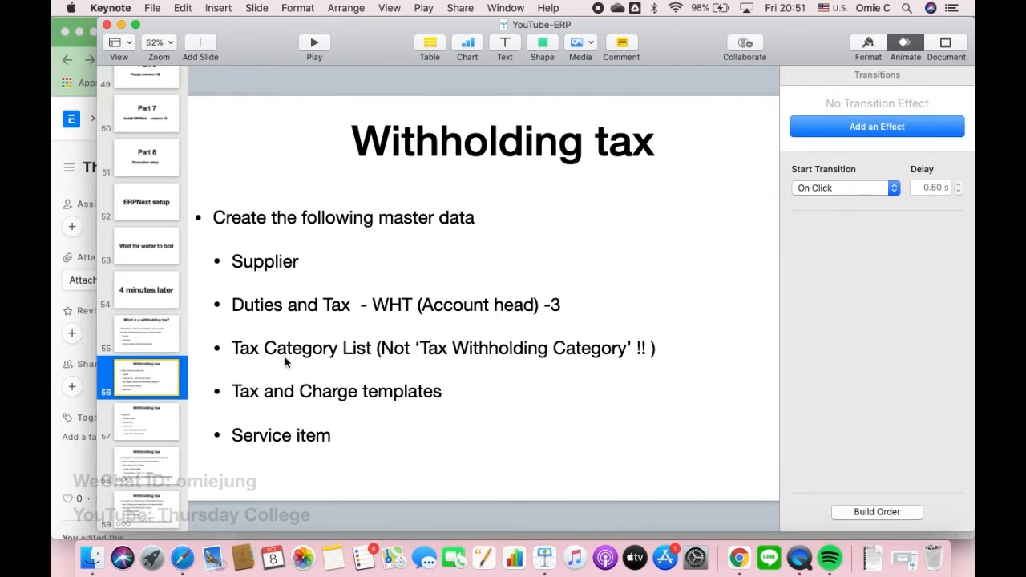
# - Back in ERPNext, search 'Taxes' and open the Purchase Taxes and Charges Template list
pyautogui.click(73, 465)
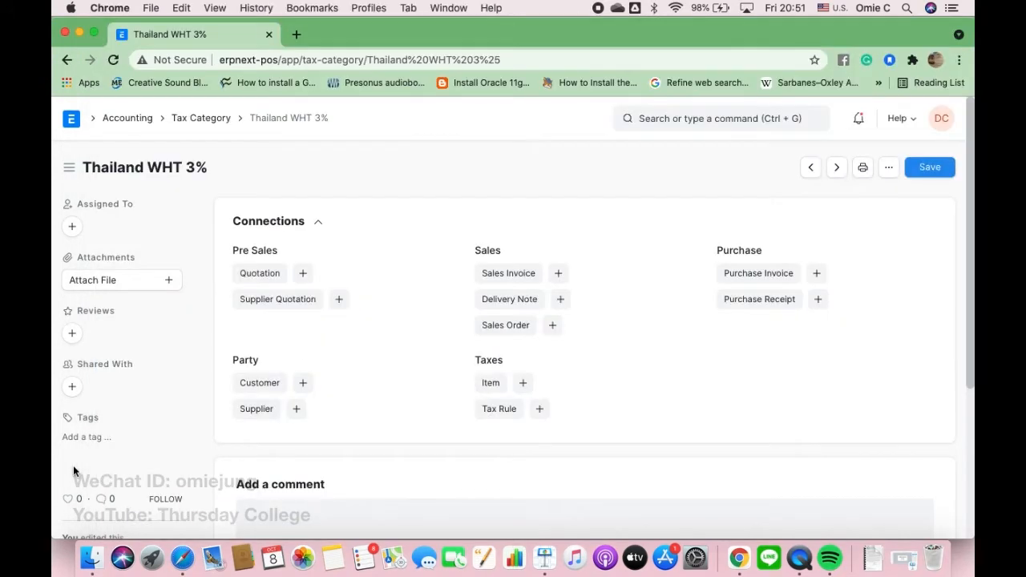
pyautogui.click(752, 120)
pyautogui.write('Tax ')
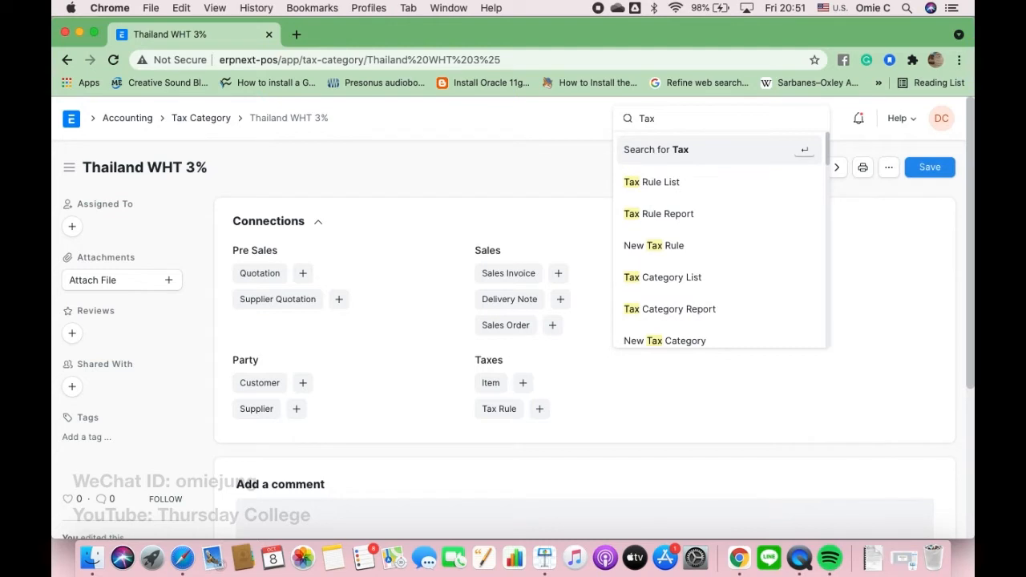
pyautogui.write('and')
pyautogui.press('BackSpace')
pyautogui.press('BackSpace')
pyautogui.press('BackSpace')
pyautogui.press('BackSpace')
pyautogui.write('es')
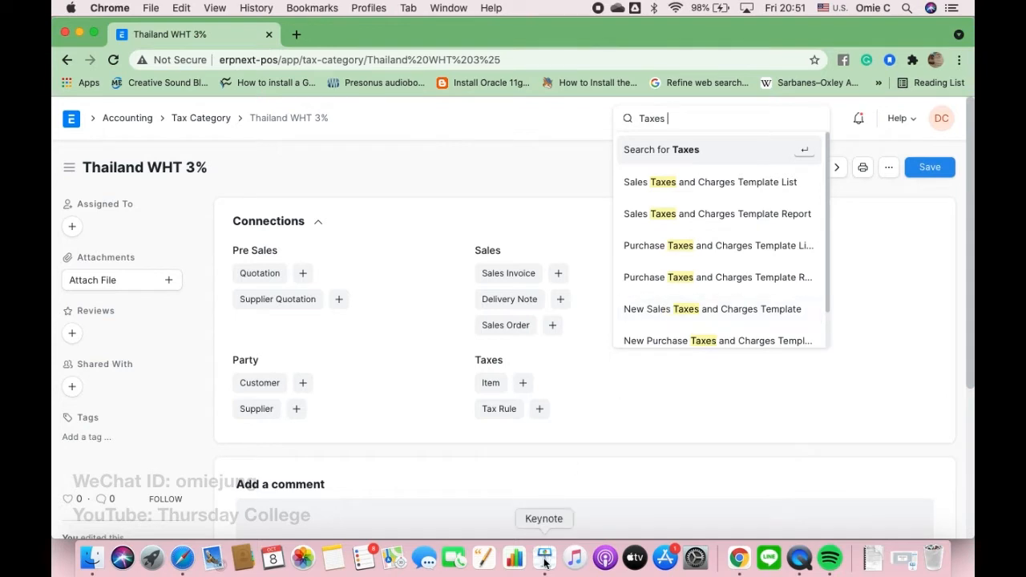
pyautogui.click(719, 247)
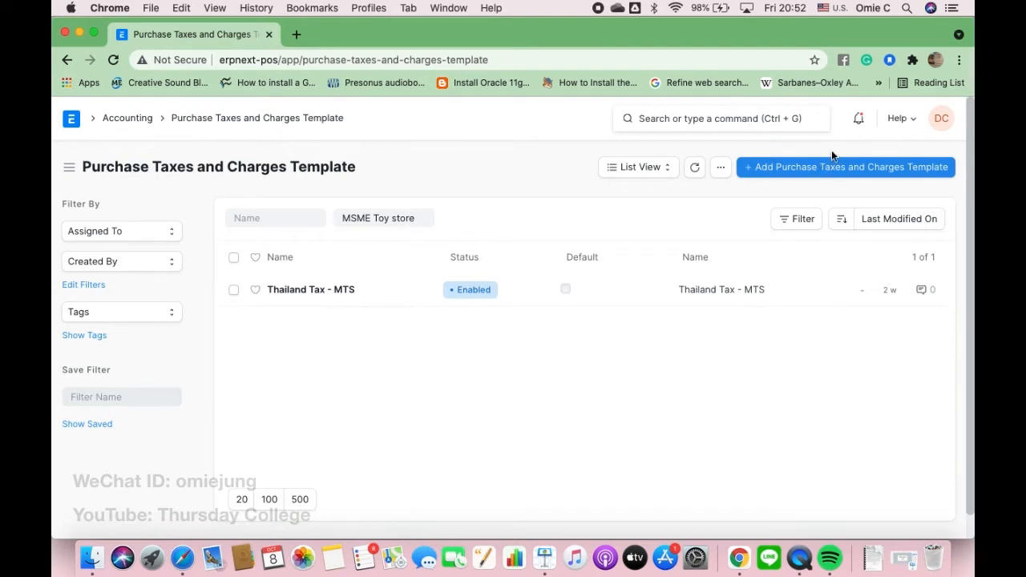
# - Start a new purchase tax template titled 'Thailand Service WHT' with tax category Thailand WHT 3%
pyautogui.click(816, 167)
pyautogui.write('Thailand')
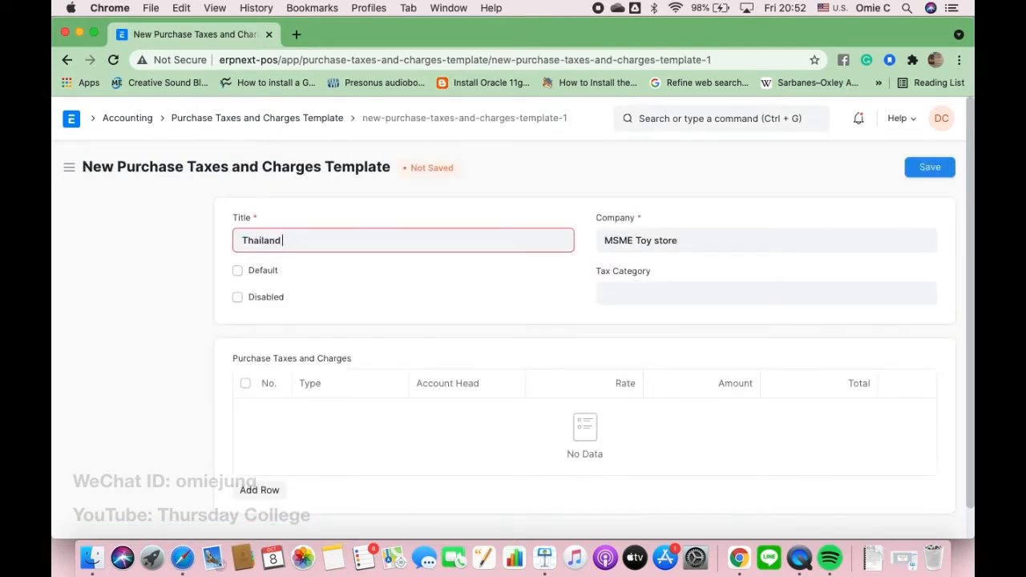
pyautogui.write(' Service ')
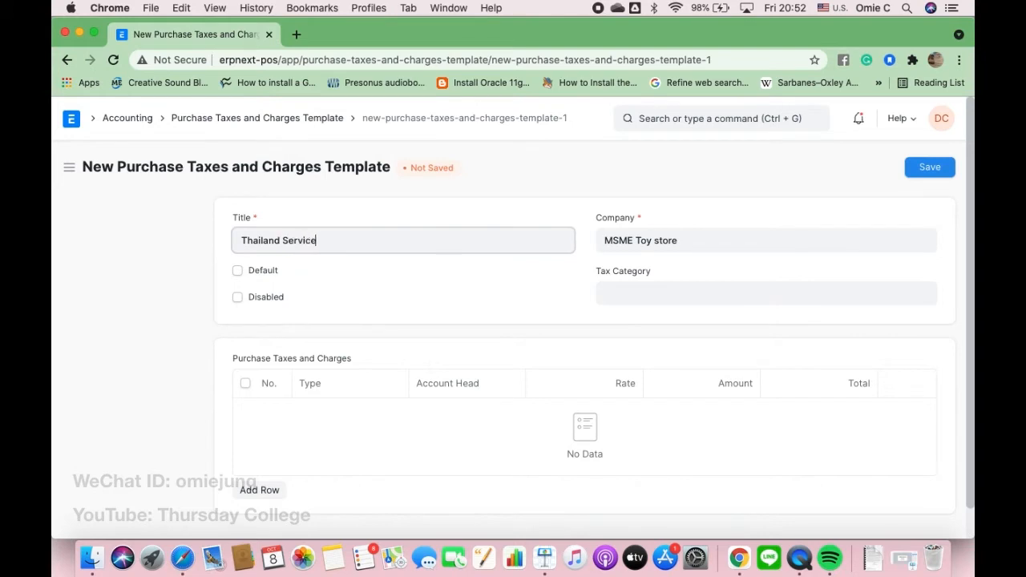
pyautogui.write('WHT')
pyautogui.click(641, 295)
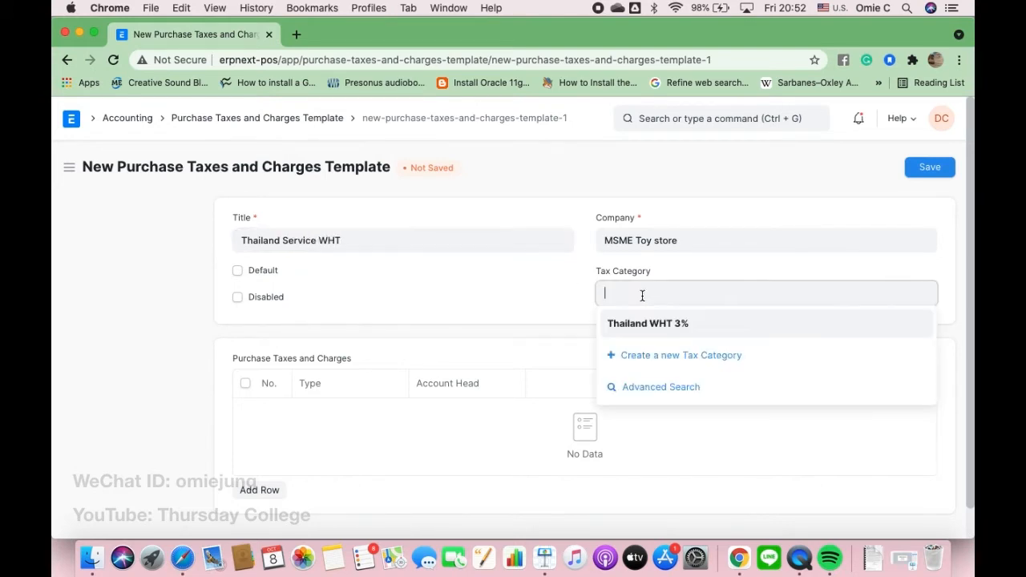
pyautogui.click(615, 326)
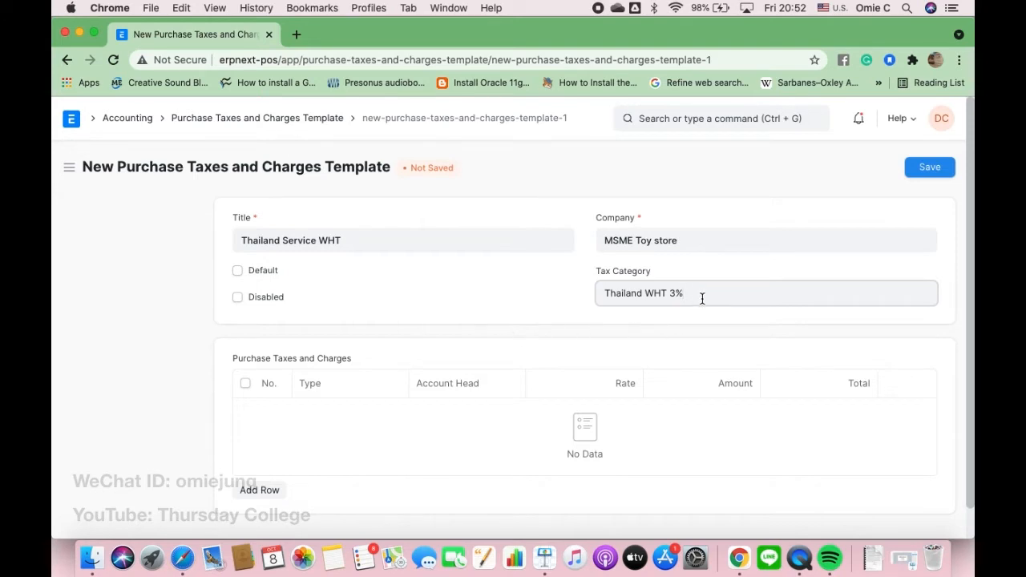
# - Add a tax row with account head WHT-Service - MTS and save the template
pyautogui.click(272, 490)
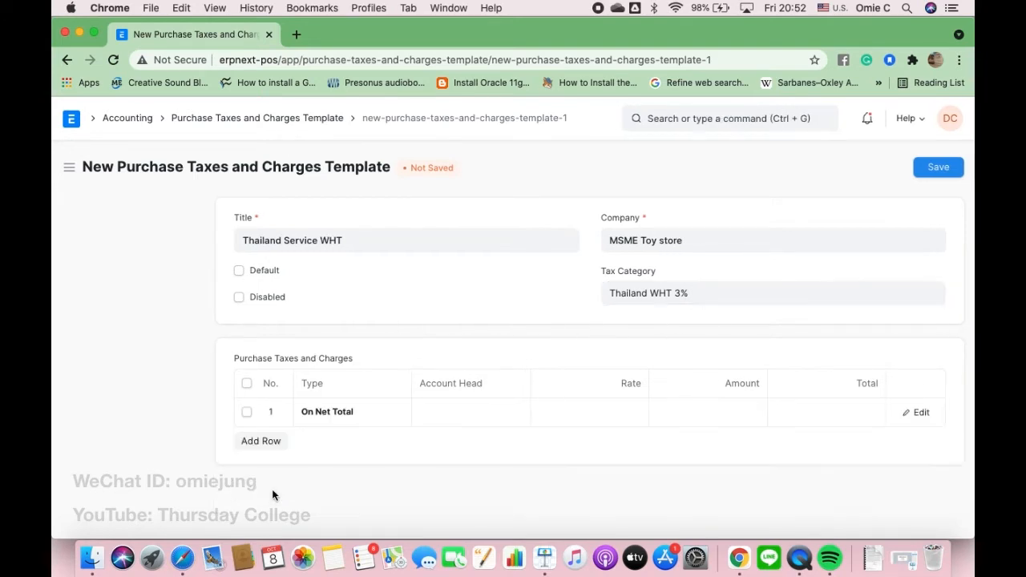
pyautogui.click(463, 414)
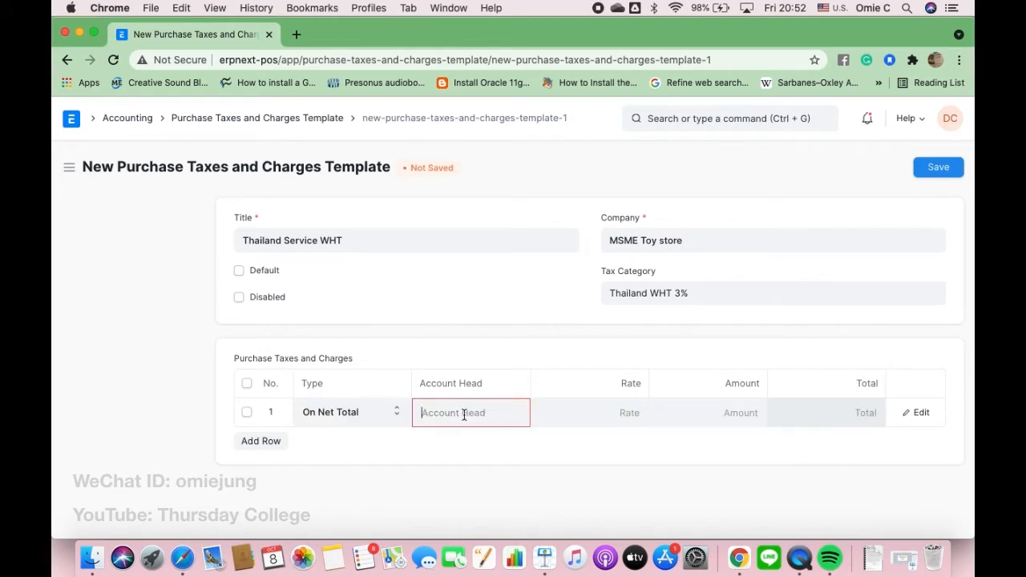
pyautogui.scroll(-5, 464, 415)
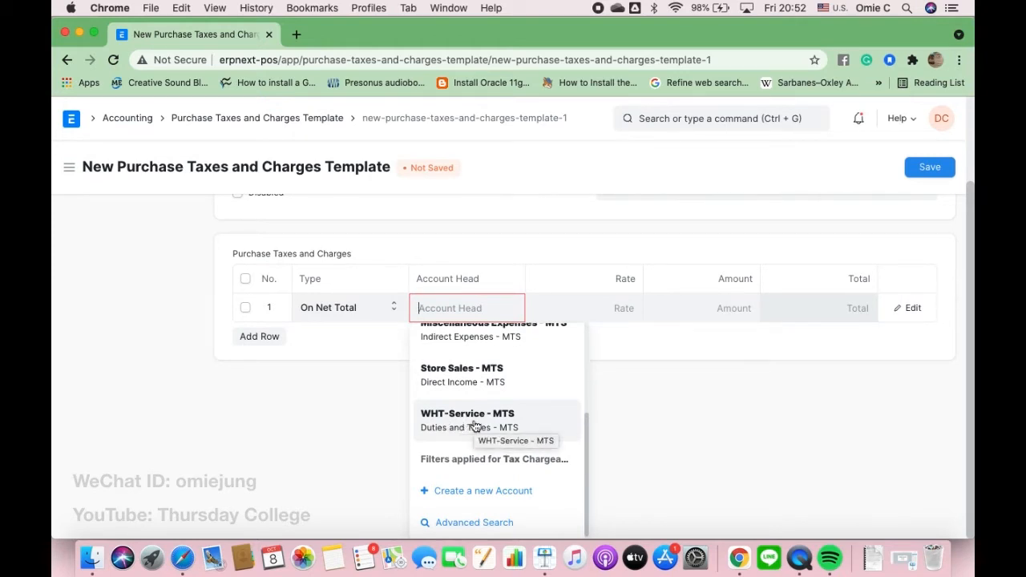
pyautogui.click(527, 419)
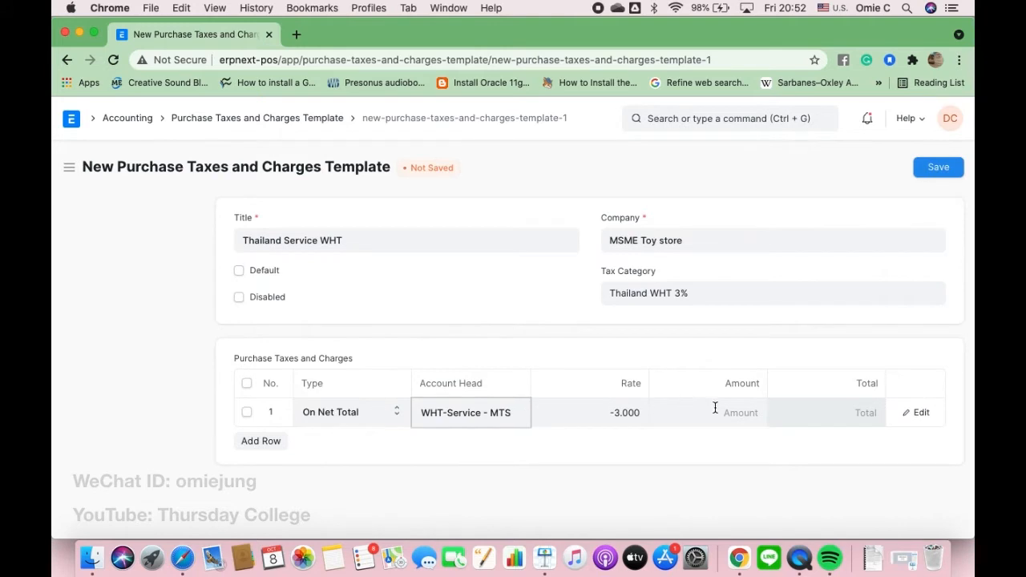
pyautogui.click(940, 170)
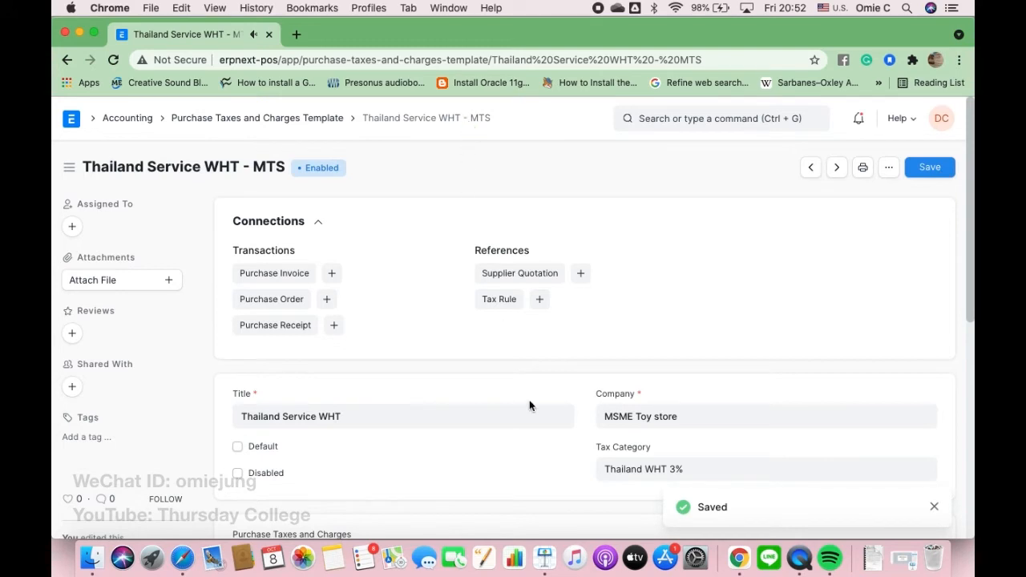
# - After a look at the checklist slide, search 'Item' in ERPNext and open the Item list
pyautogui.click(546, 559)
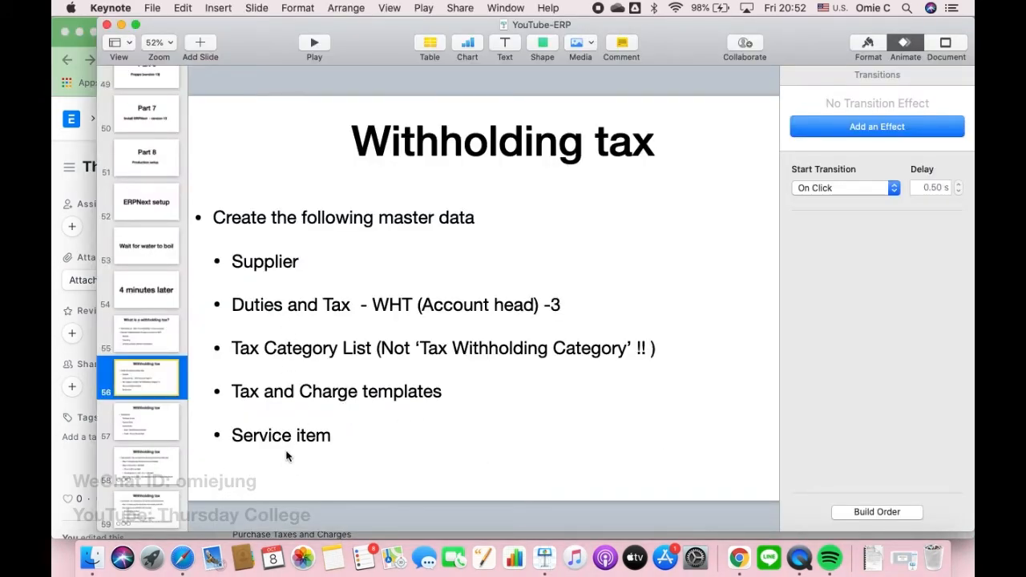
pyautogui.click(71, 462)
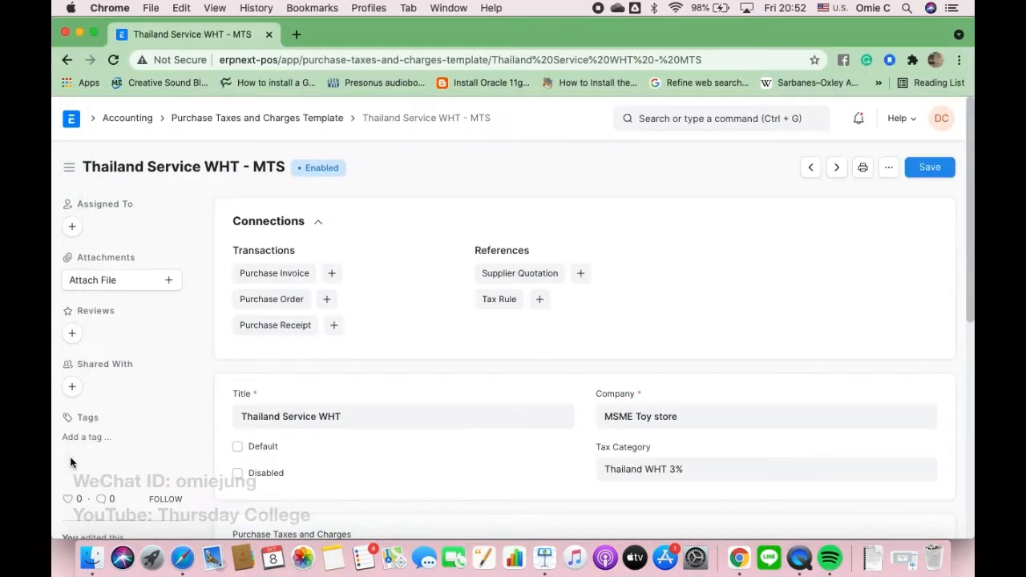
pyautogui.click(651, 120)
pyautogui.write('Item')
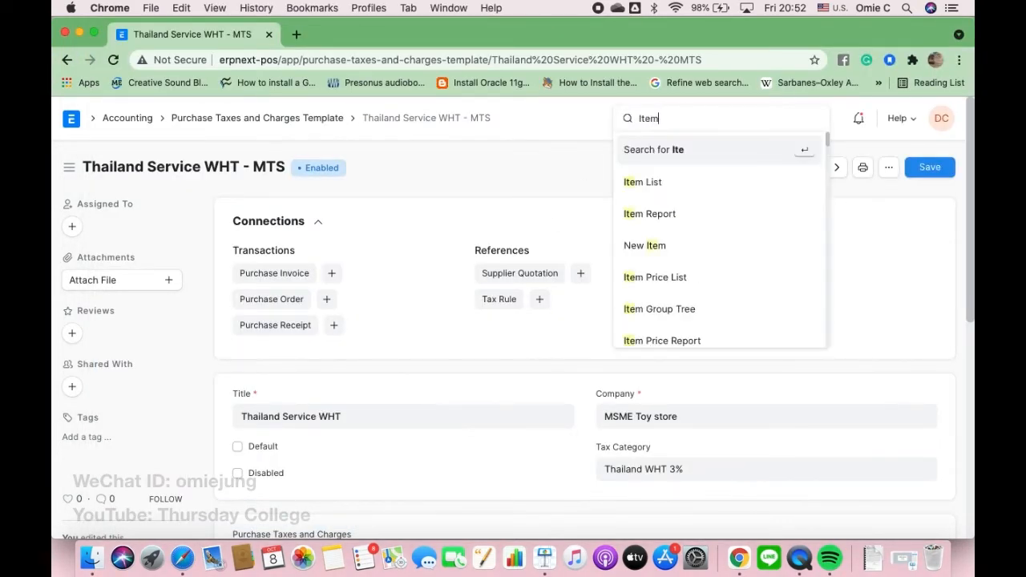
pyautogui.click(649, 183)
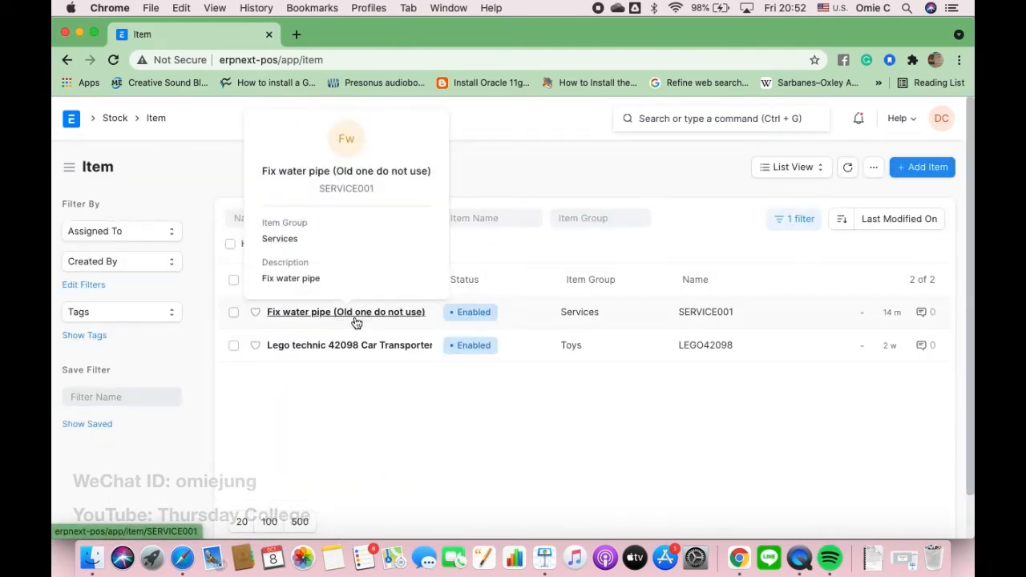
# - Create item SERV002 'Fix a water pipe' in group Services without stock tracking, and save it
pyautogui.moveTo(368, 319)
pyautogui.click(925, 168)
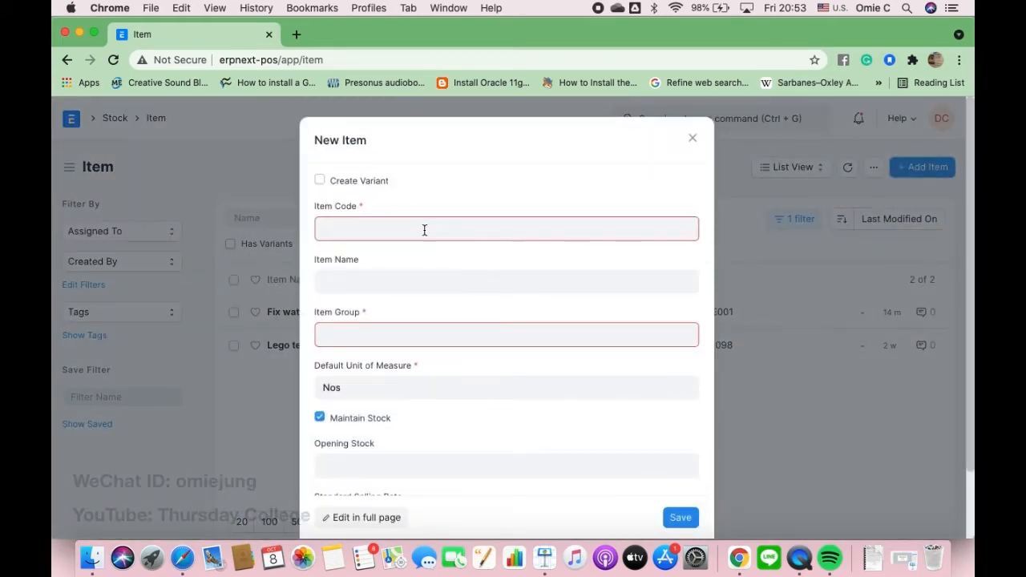
pyautogui.write('SERV002')
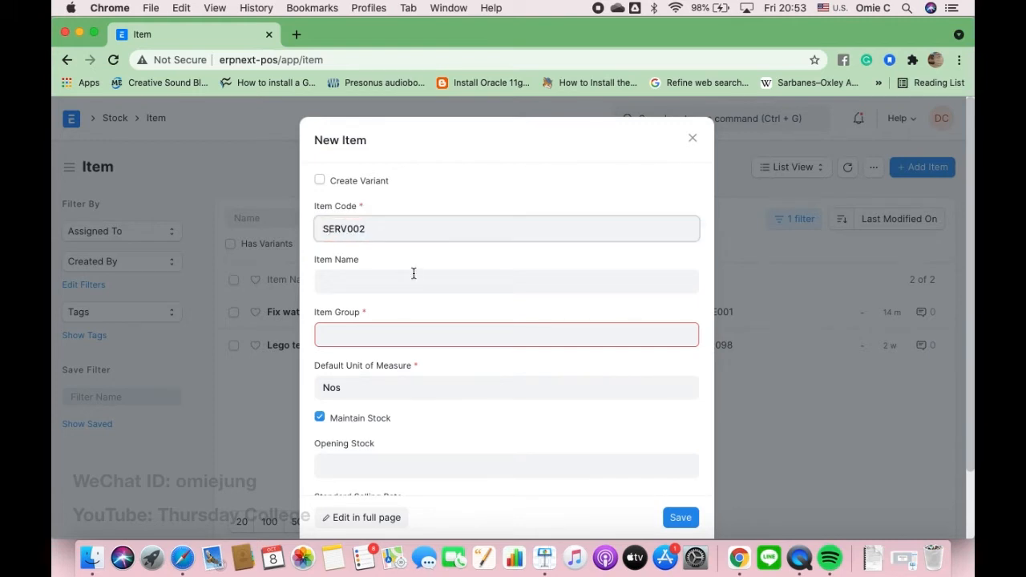
pyautogui.click(371, 283)
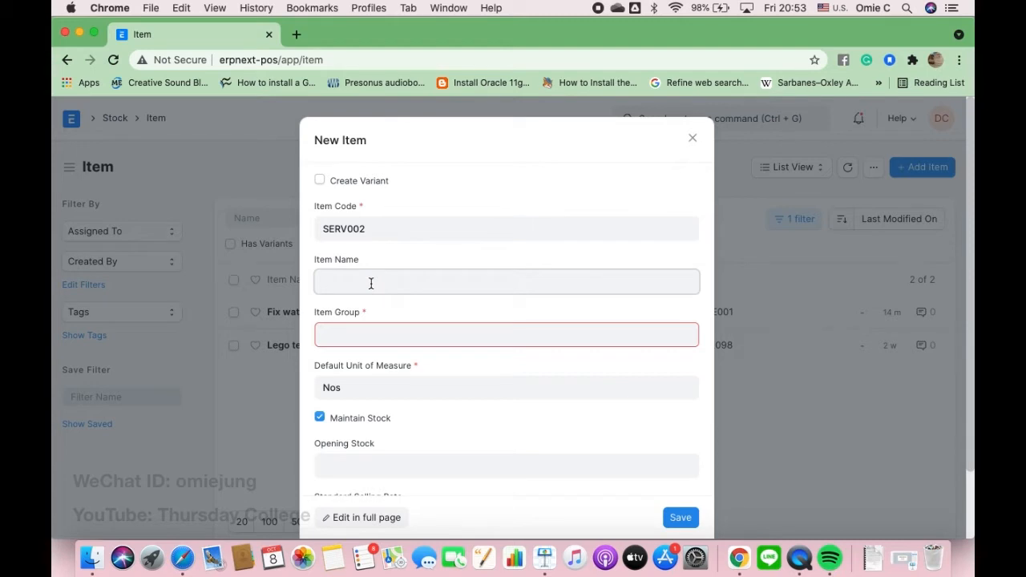
pyautogui.write('Fix a water pipe')
pyautogui.click(348, 335)
pyautogui.write('serv')
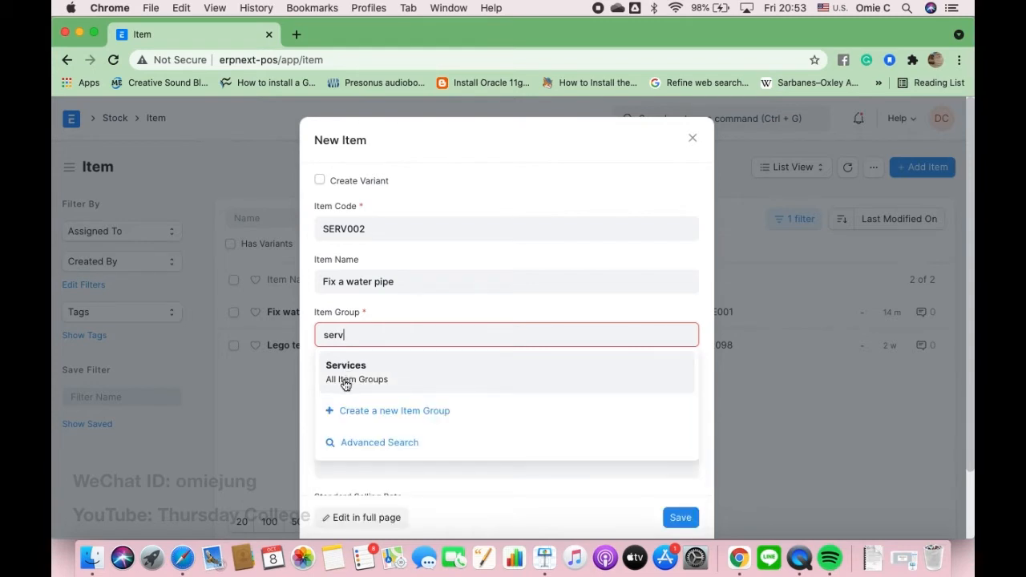
pyautogui.click(344, 380)
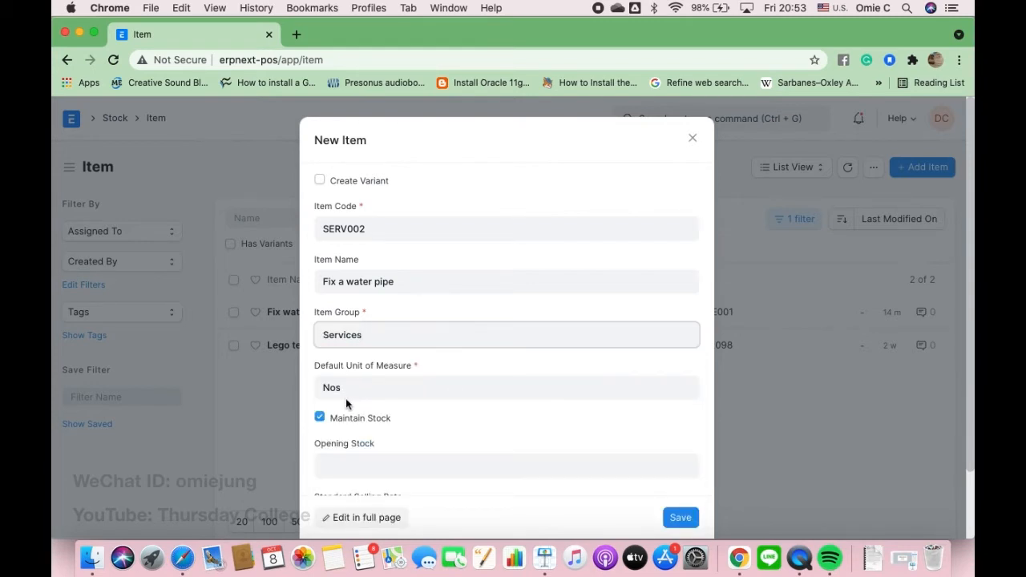
pyautogui.scroll(-2, 382, 396)
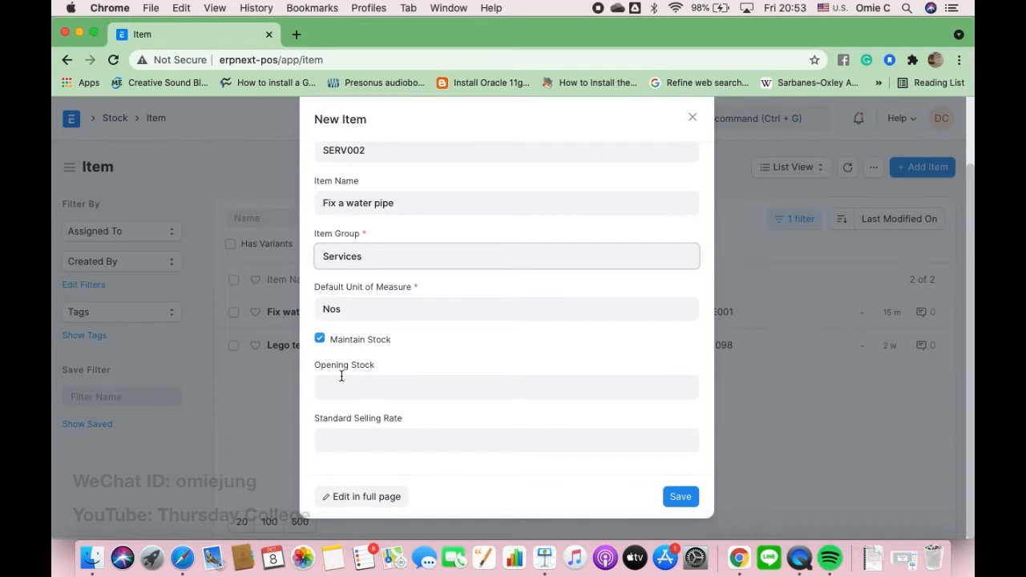
pyautogui.click(320, 340)
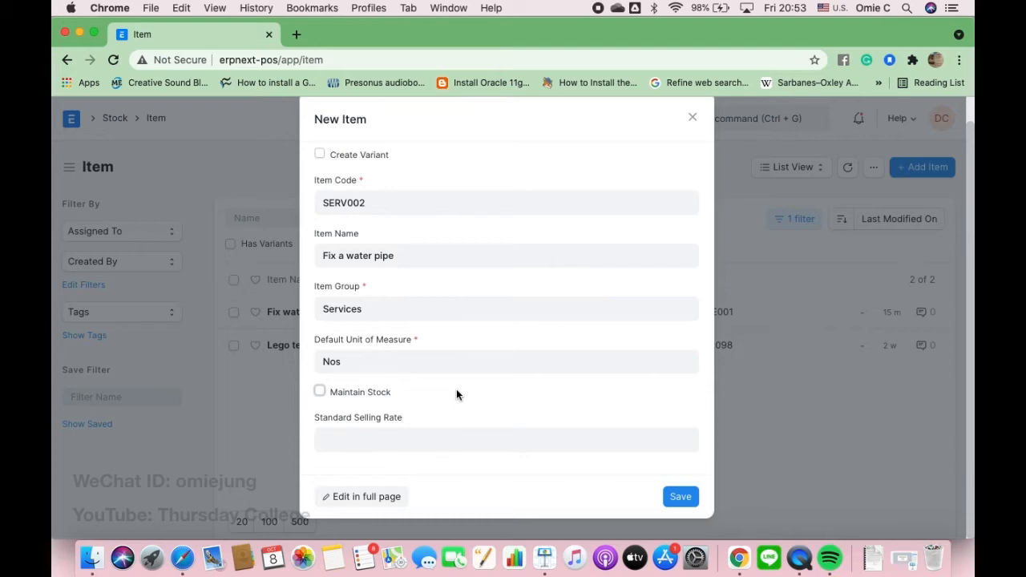
pyautogui.click(681, 497)
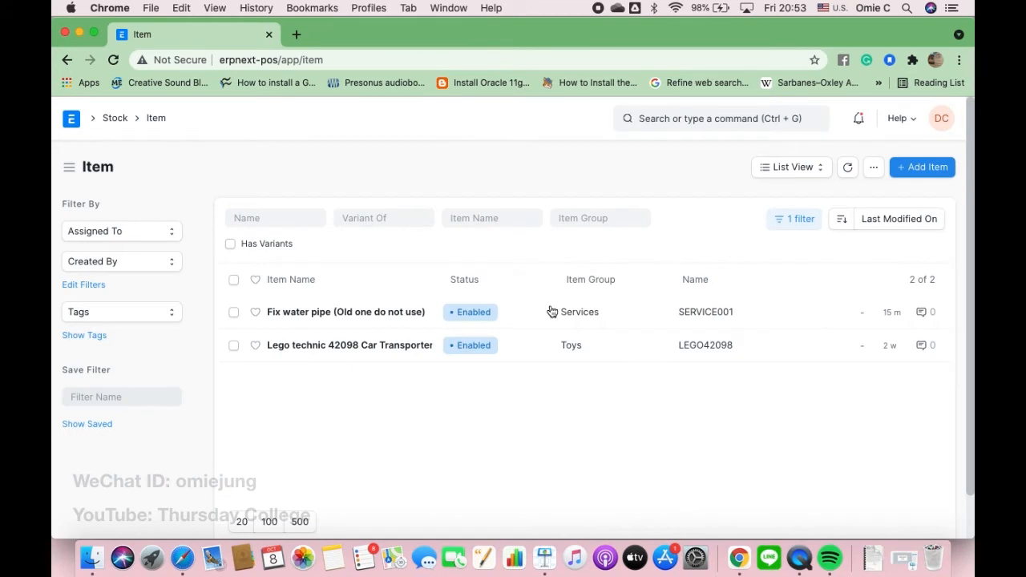
# - Reload the Item list and begin a new item with code SERV003, fixing a mistyped code
pyautogui.click(331, 59)
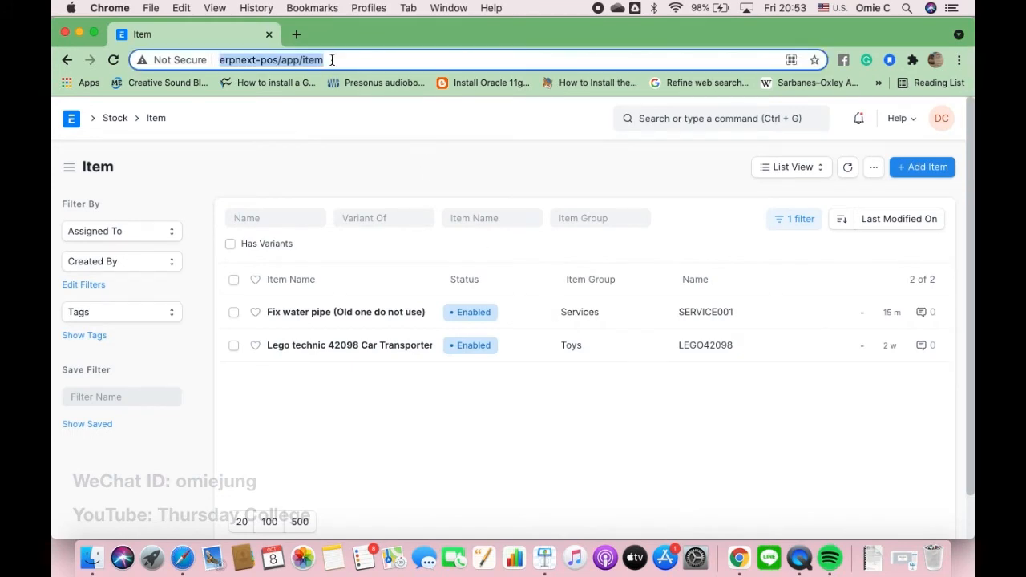
pyautogui.press('Return')
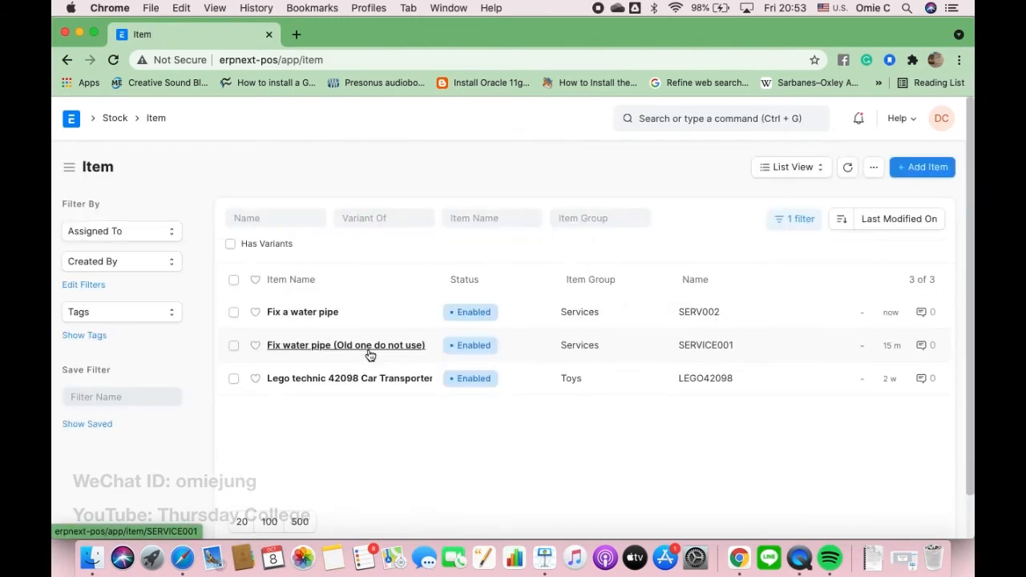
pyautogui.moveTo(371, 355)
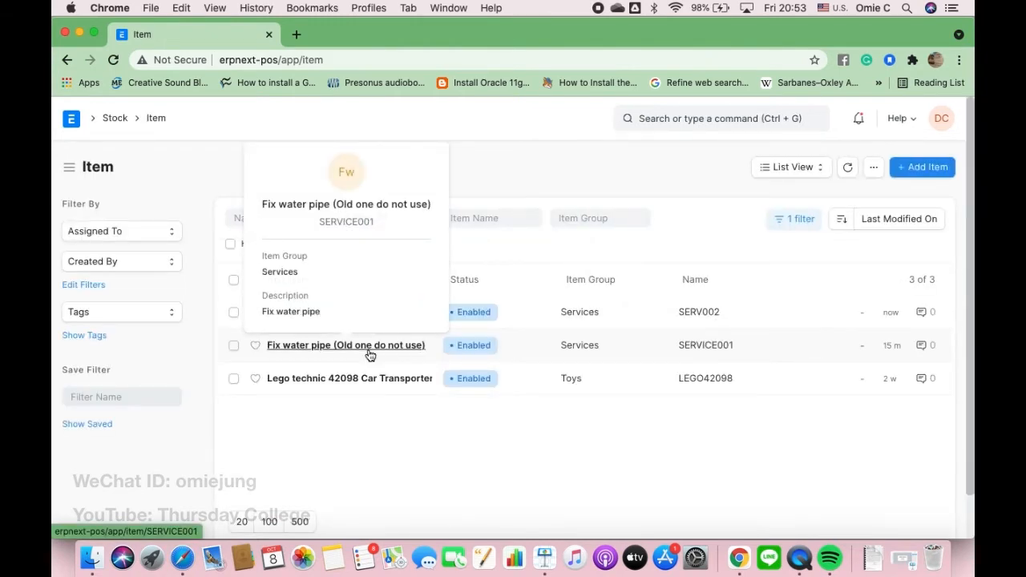
pyautogui.click(924, 170)
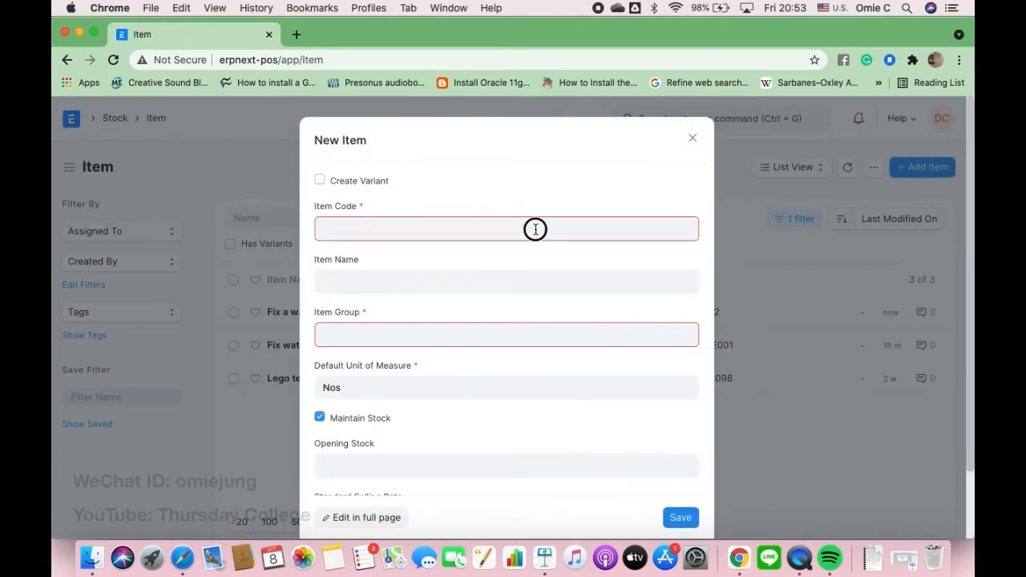
pyautogui.write('Fix the')
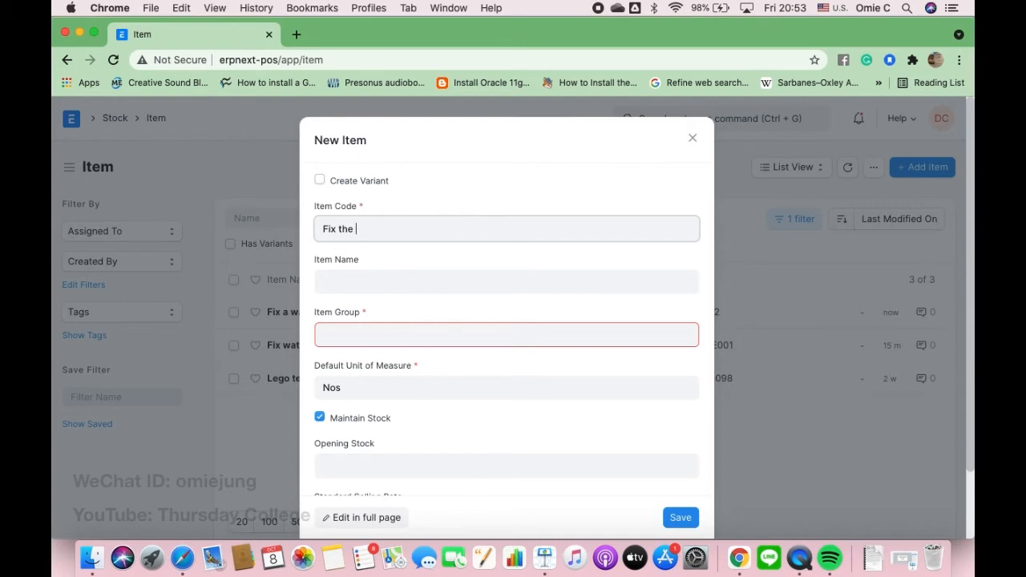
pyautogui.press('BackSpace')
pyautogui.write('a machine')
pyautogui.press('Left')
pyautogui.press('Left')
pyautogui.press('Left')
pyautogui.press('Left')
pyautogui.press('Left')
pyautogui.press('Left')
pyautogui.click(522, 276)
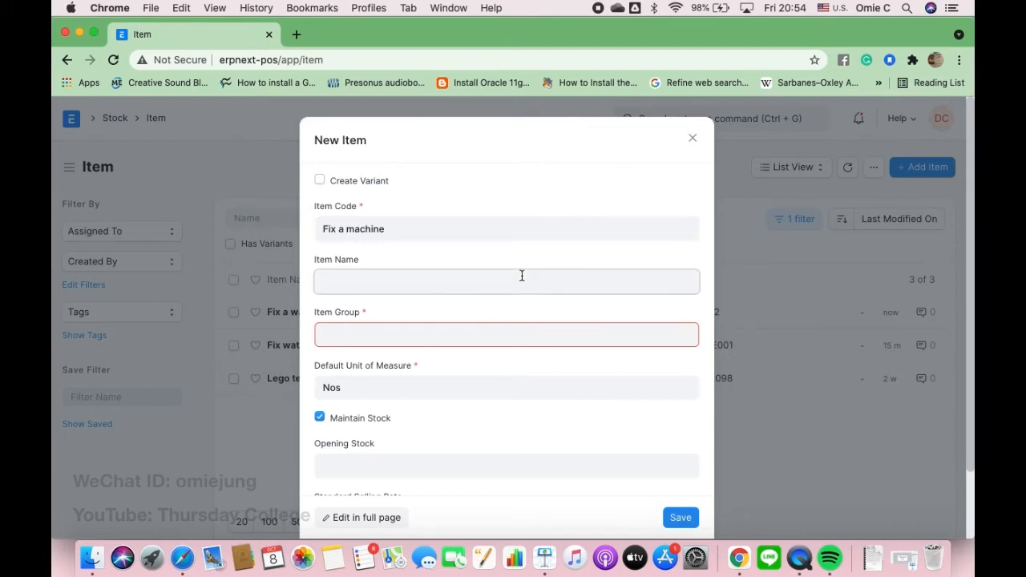
pyautogui.tripleClick(377, 230)
pyautogui.write('S')
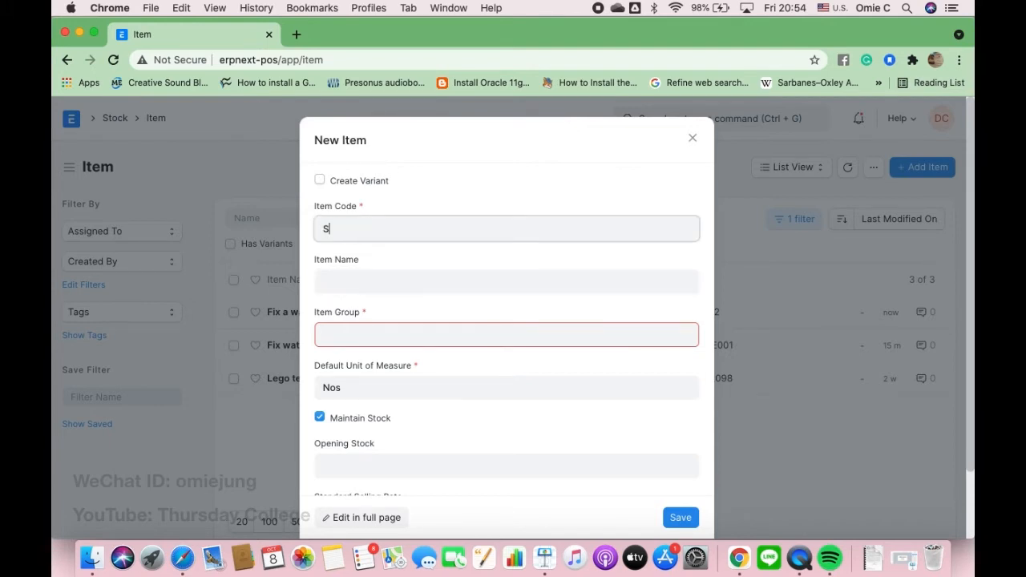
pyautogui.write('ERV003')
# - Name the item 'Fix a machine', set group Services, turn off Maintain Stock, and save
pyautogui.click(371, 281)
pyautogui.write('Fix ')
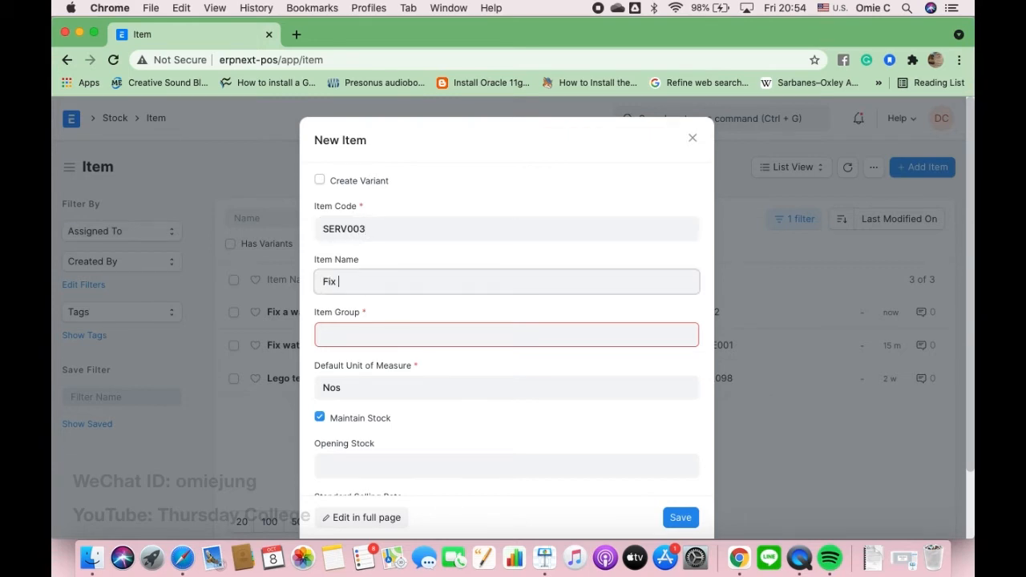
pyautogui.write('a machine')
pyautogui.click(363, 331)
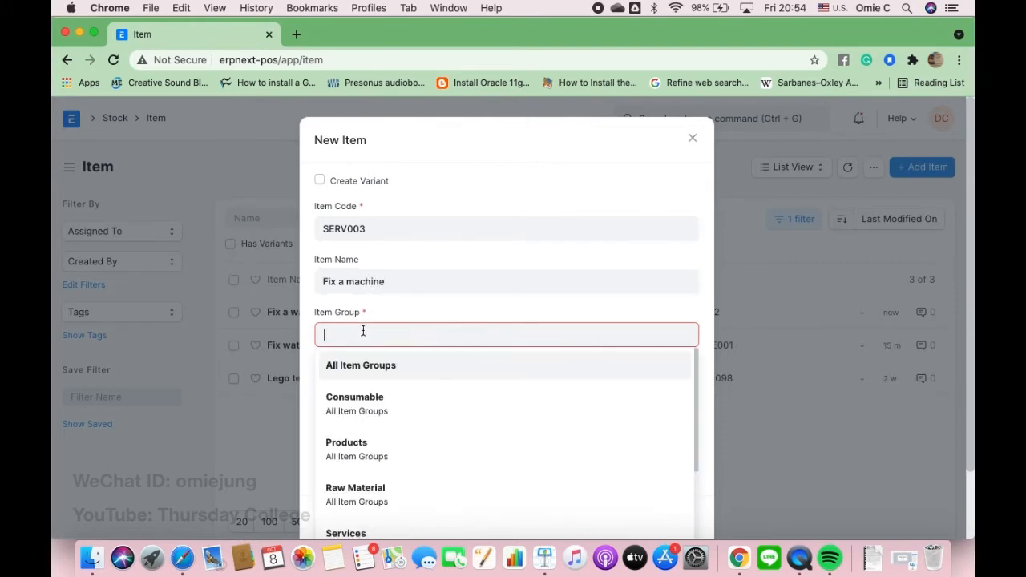
pyautogui.write('serv')
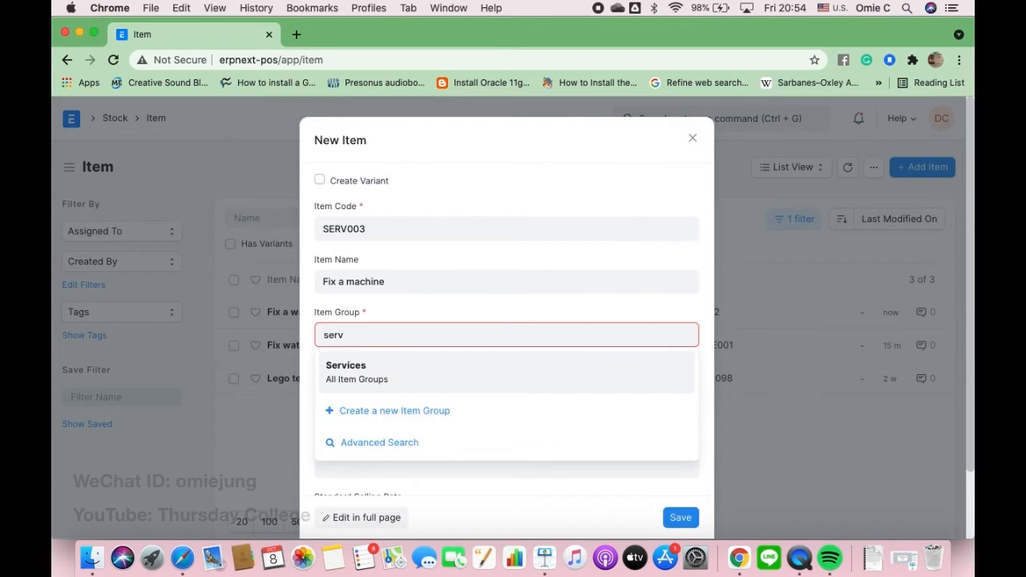
pyautogui.click(359, 368)
pyautogui.click(320, 417)
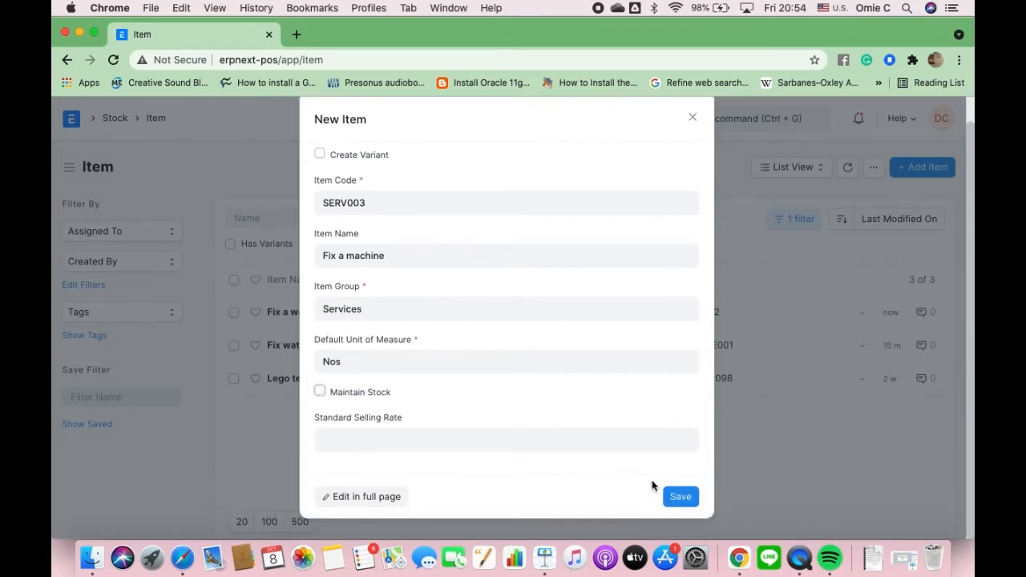
pyautogui.click(679, 498)
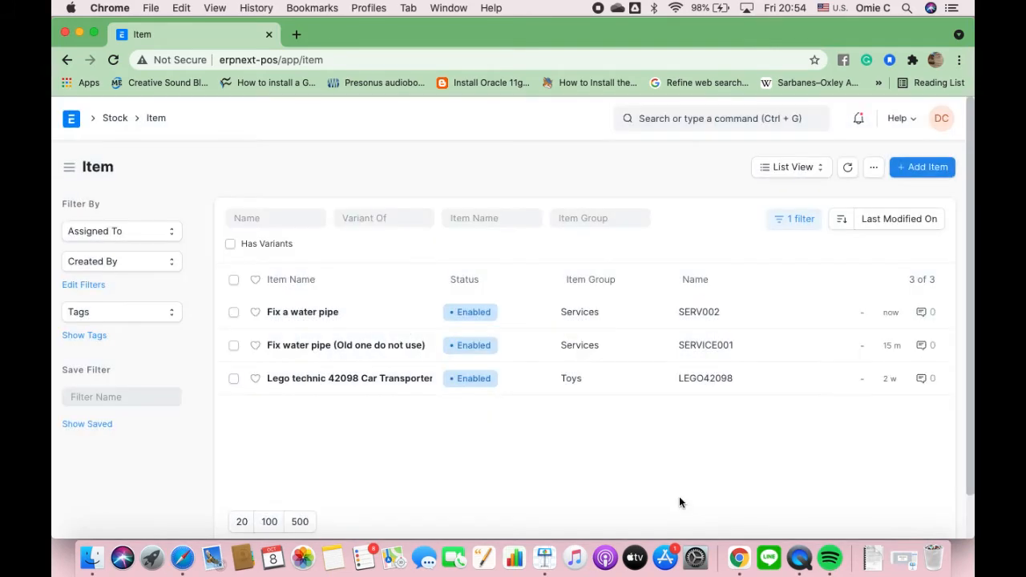
pyautogui.click(382, 60)
# - Reload the Item list, then present Keynote slide 57 (Transactions) full screen
pyautogui.press('Return')
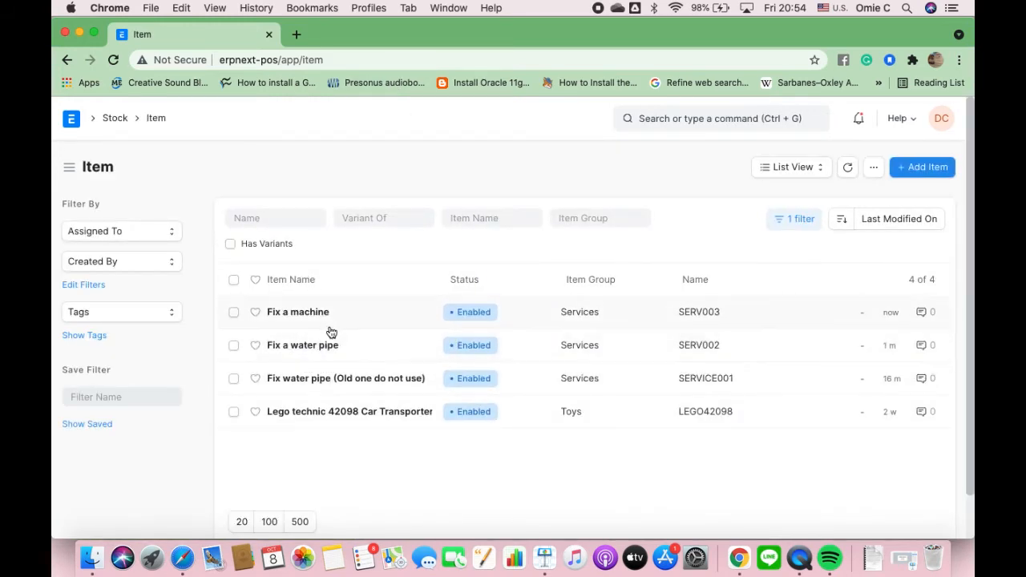
pyautogui.click(541, 572)
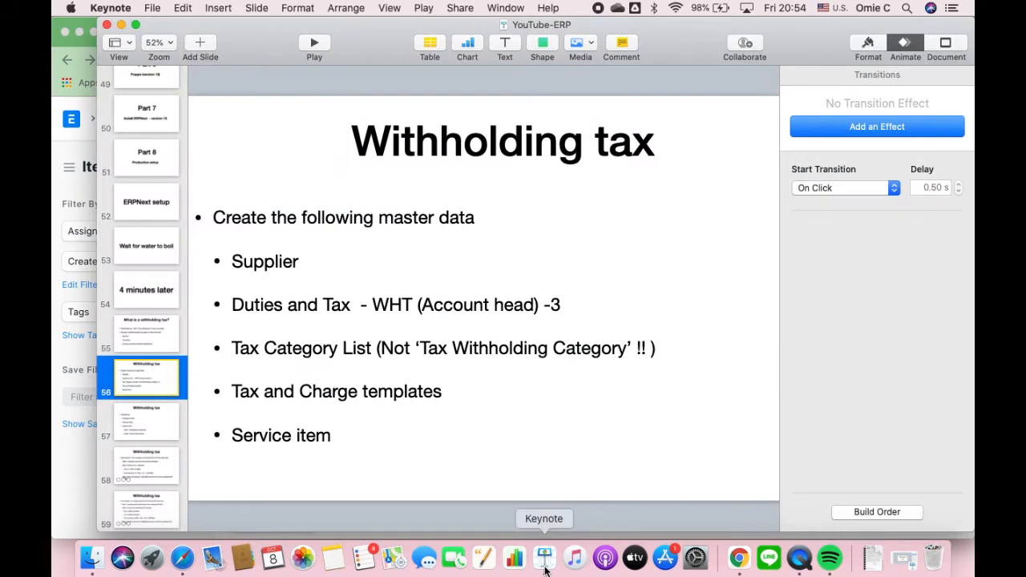
pyautogui.click(153, 418)
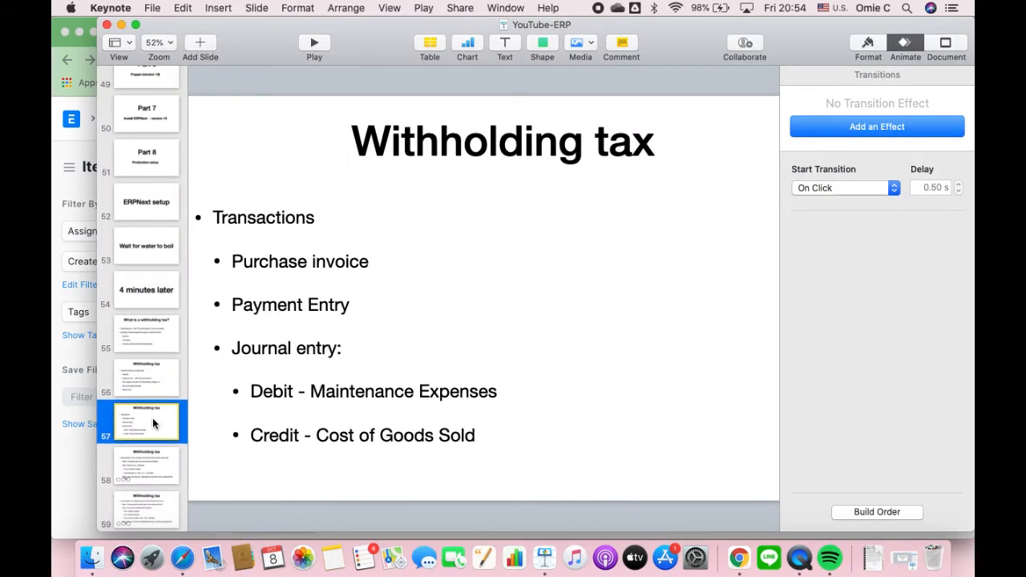
pyautogui.click(320, 50)
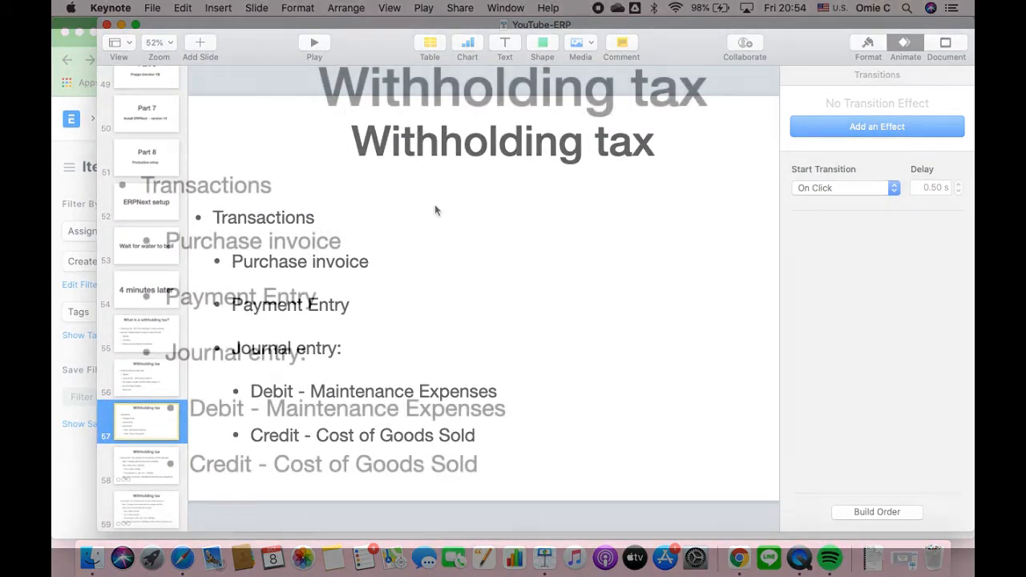
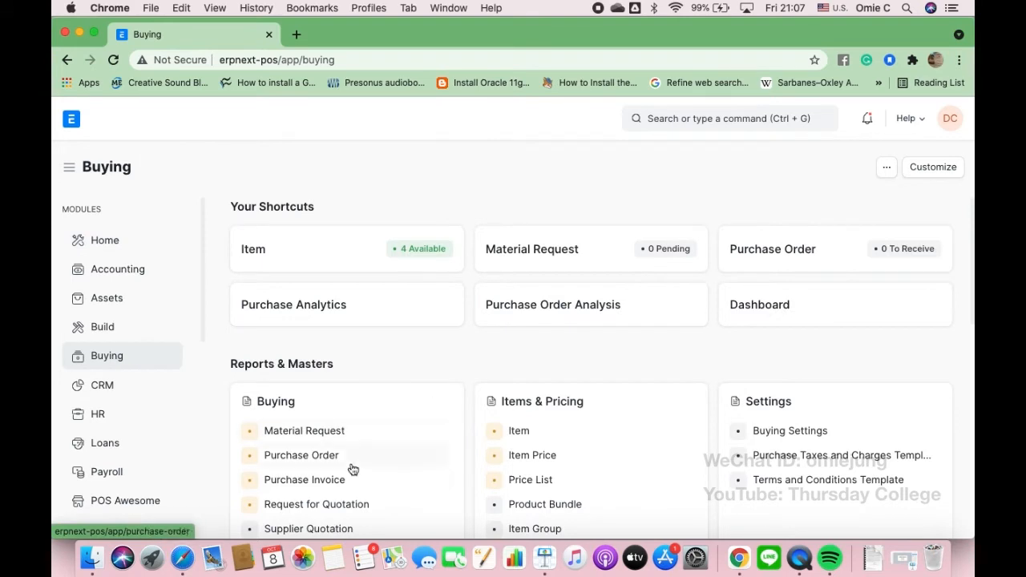
# - Start a new purchase invoice from the Purchase Invoice list
pyautogui.click(334, 484)
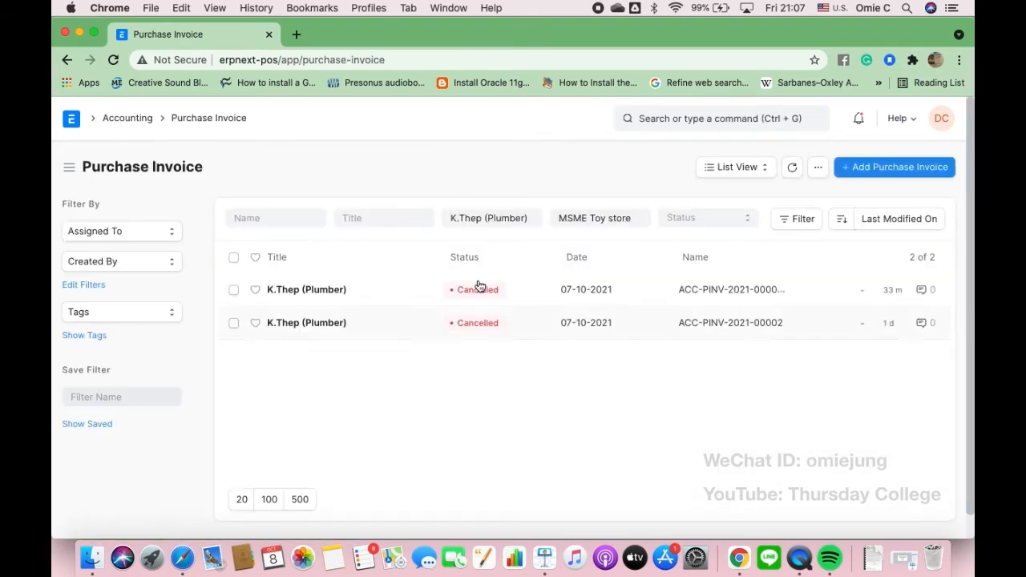
pyautogui.click(879, 169)
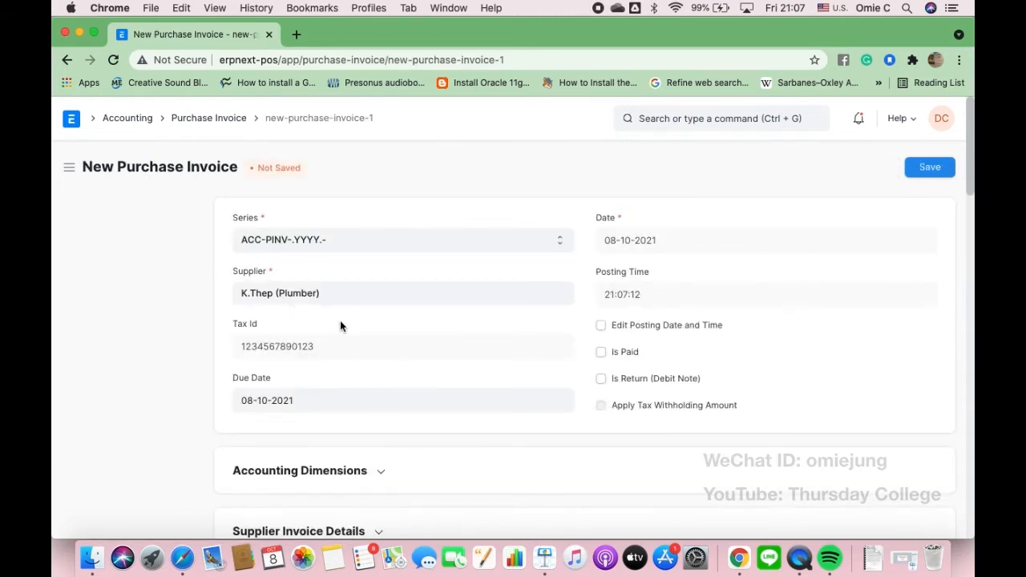
pyautogui.scroll(-1, 339, 325)
pyautogui.scroll(1, 340, 325)
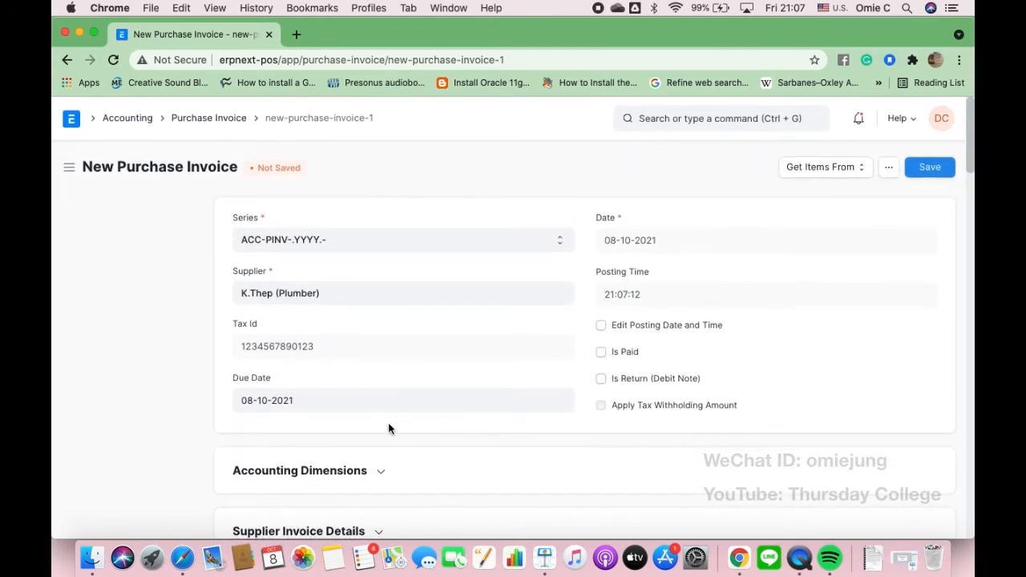
pyautogui.scroll(-2, 389, 425)
pyautogui.scroll(-3, 390, 430)
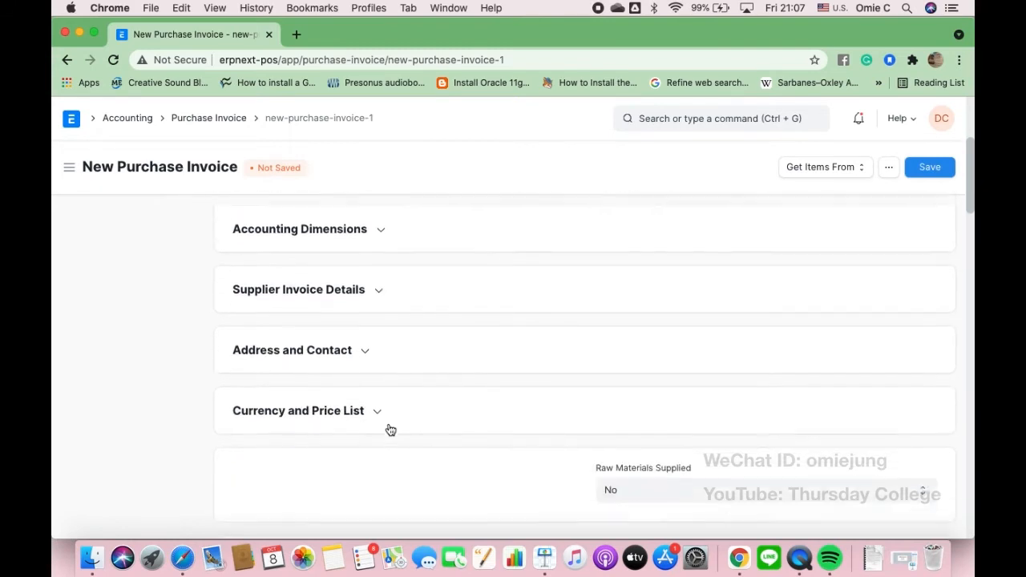
pyautogui.scroll(-1, 388, 429)
pyautogui.scroll(-2, 389, 427)
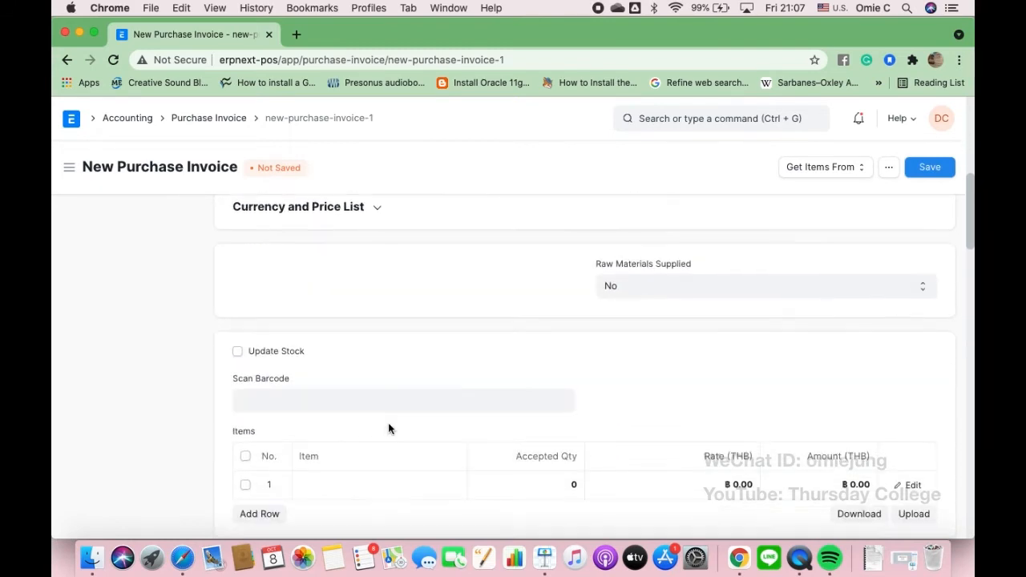
pyautogui.scroll(-2, 389, 427)
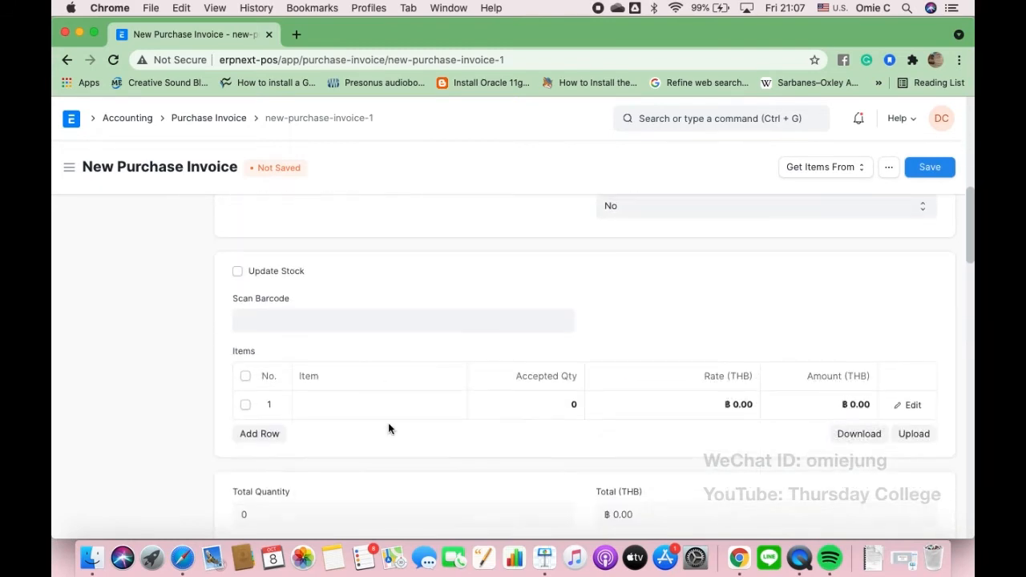
# - Add item SERV002 (fix a water pipe) at rate 1,400 on the first line
pyautogui.click(318, 405)
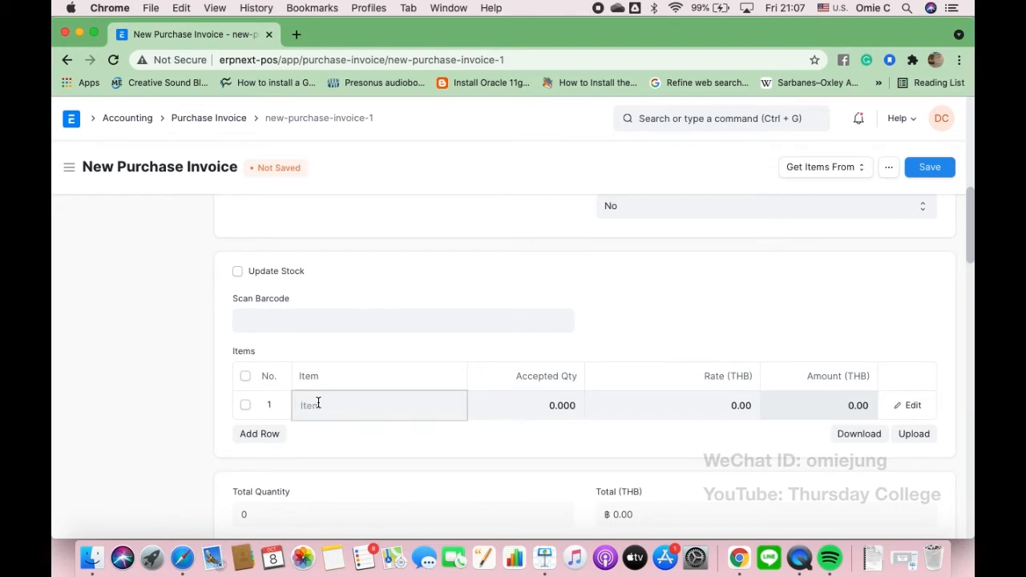
pyautogui.scroll(-2, 344, 408)
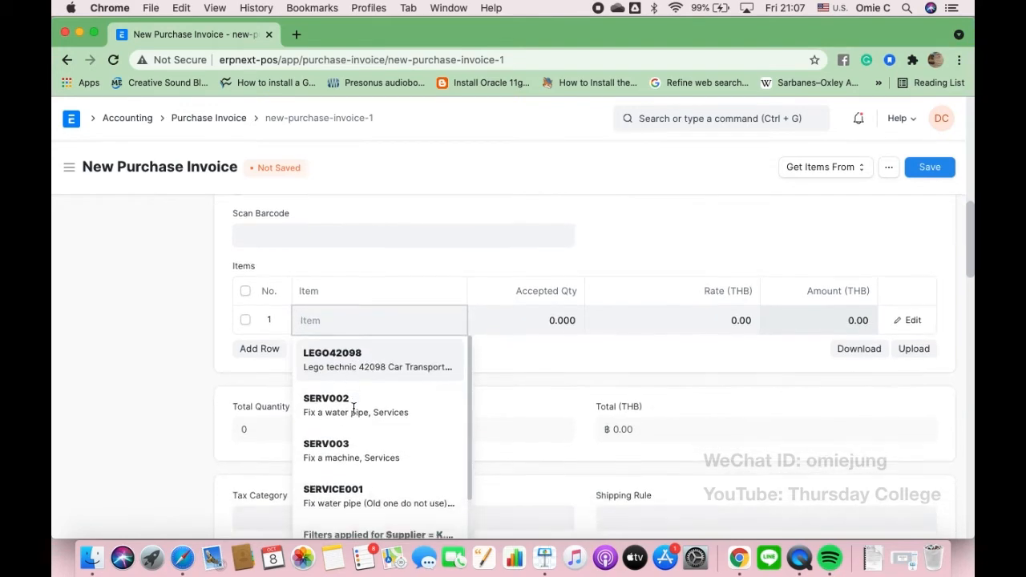
pyautogui.click(328, 415)
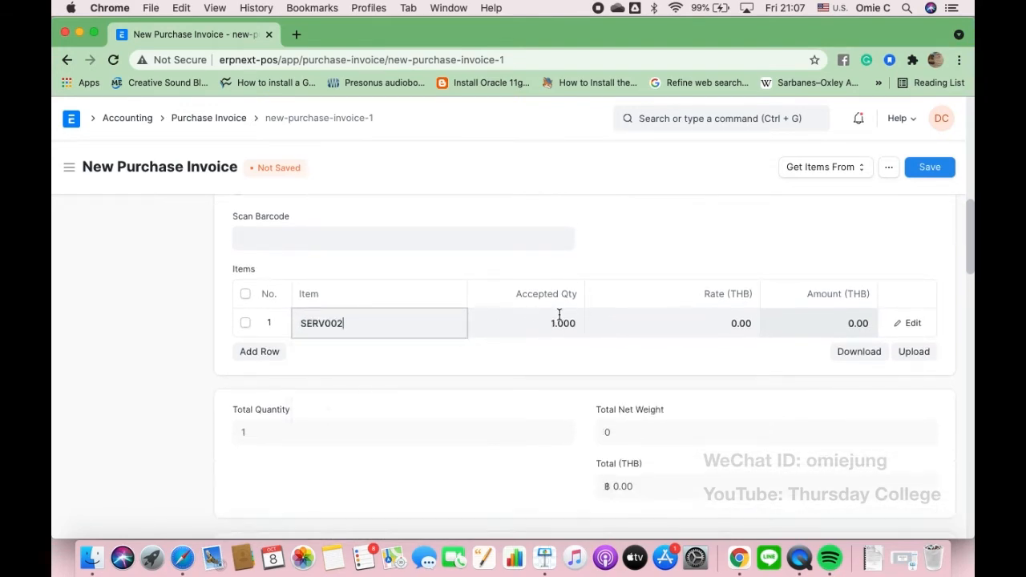
pyautogui.click(696, 322)
pyautogui.write('1400')
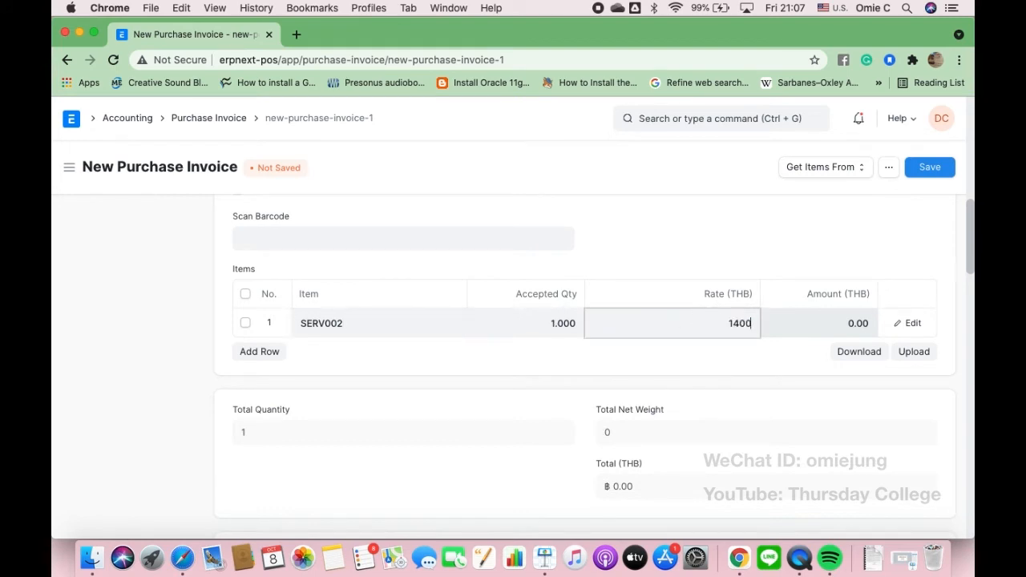
pyautogui.press('Return')
pyautogui.scroll(-2, 535, 360)
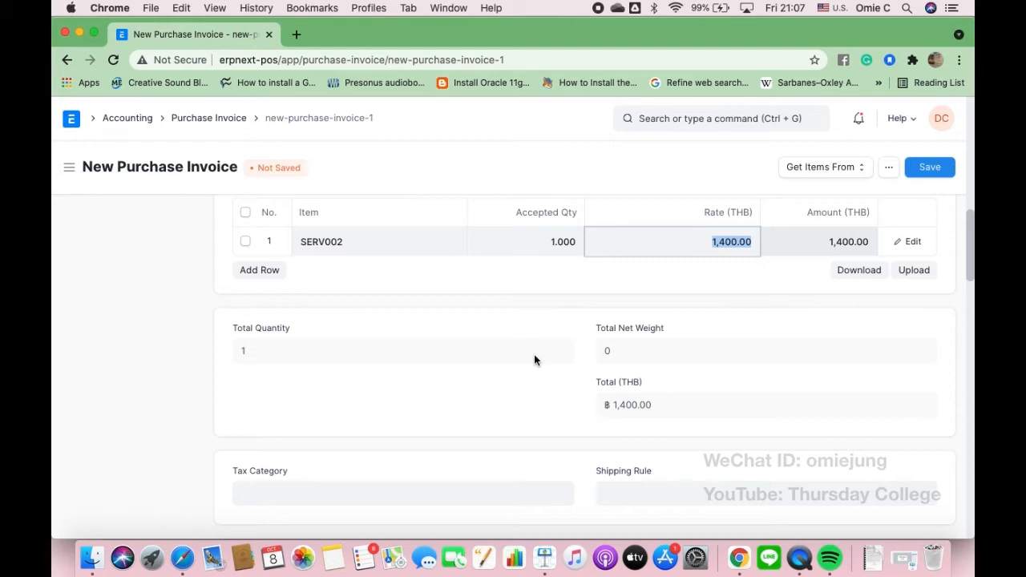
# - Set the invoice's tax category to Thailand WHT 3%
pyautogui.scroll(-3, 535, 360)
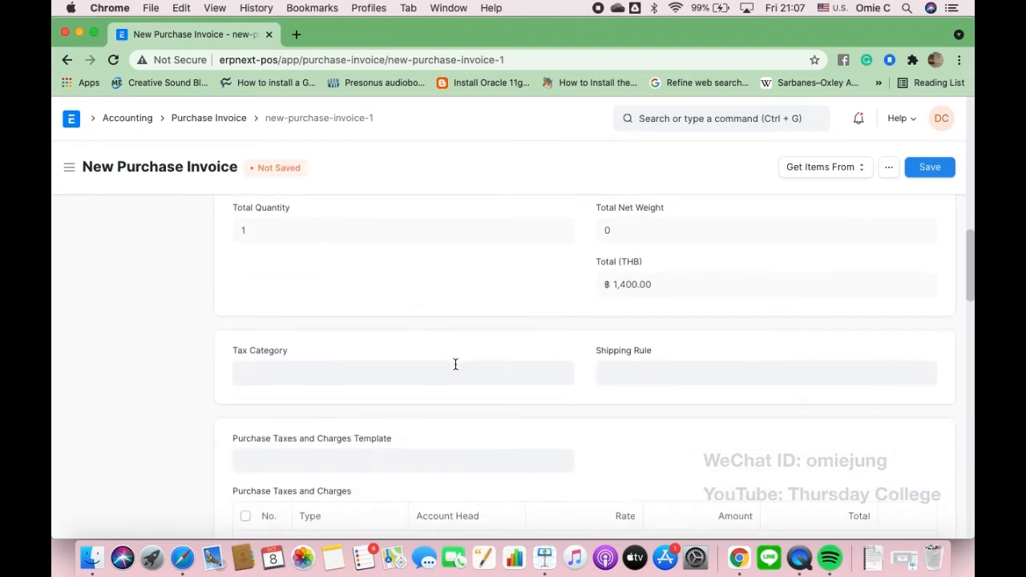
pyautogui.scroll(-2, 430, 374)
pyautogui.click(309, 377)
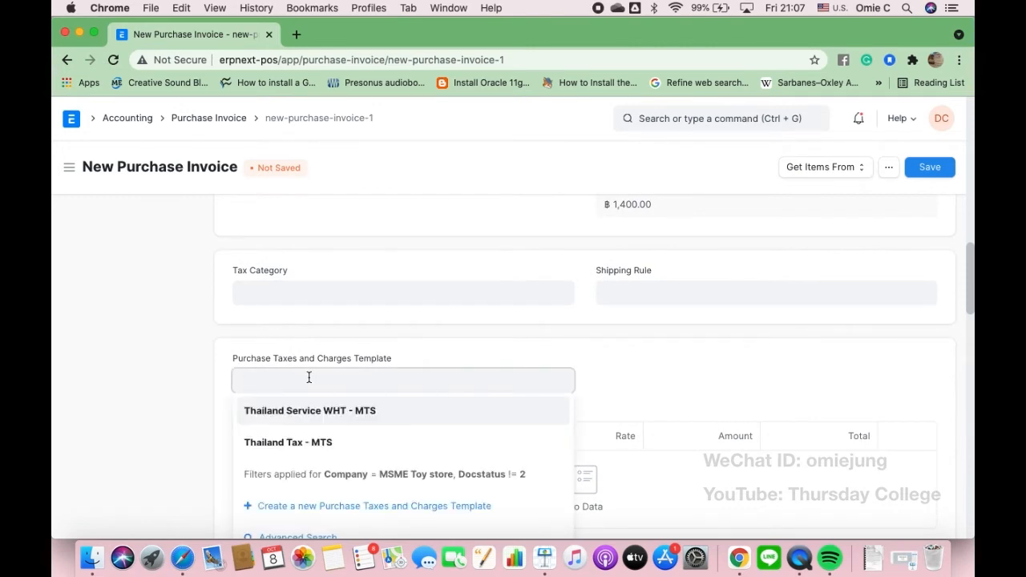
pyautogui.click(281, 294)
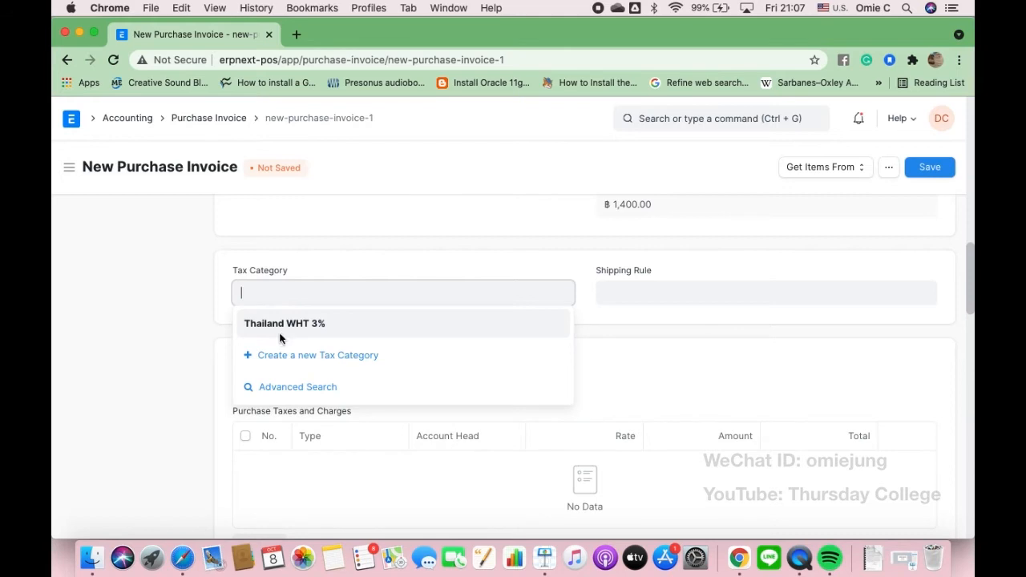
pyautogui.click(280, 333)
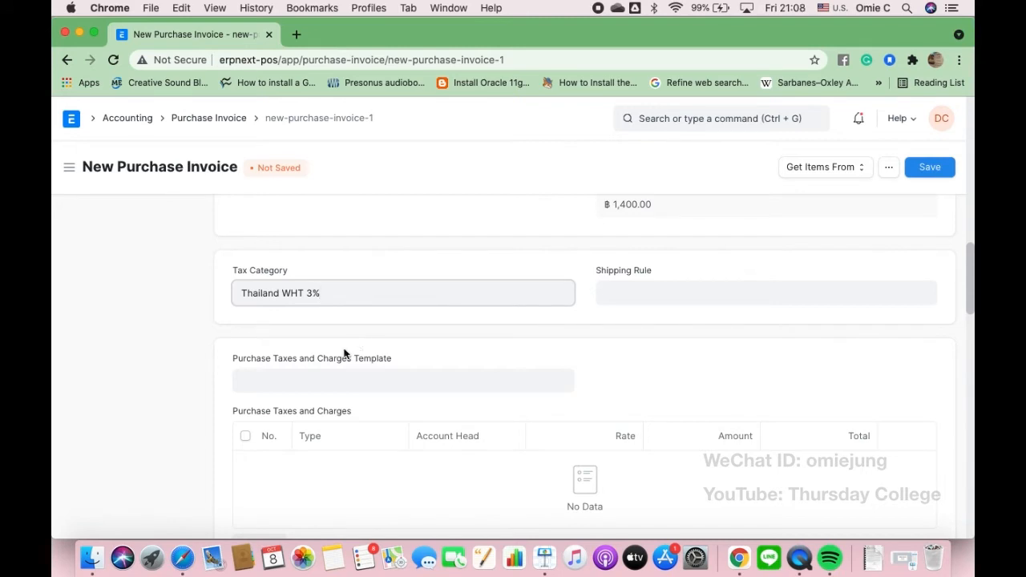
# - Apply the Thailand Service WHT - MTS template, deducting 42.00 WHT-Service
pyautogui.click(299, 382)
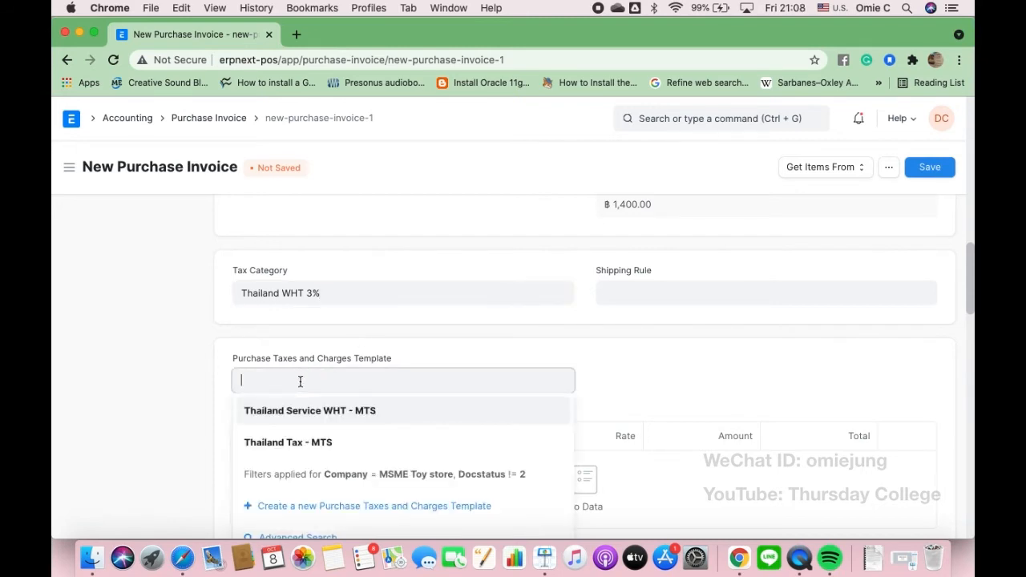
pyautogui.scroll(-2, 300, 380)
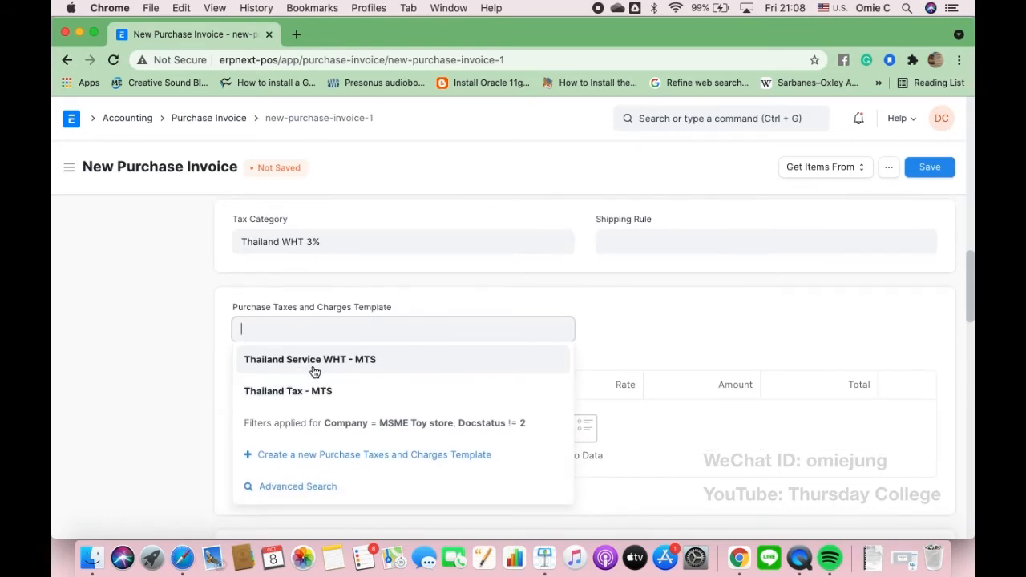
pyautogui.click(283, 365)
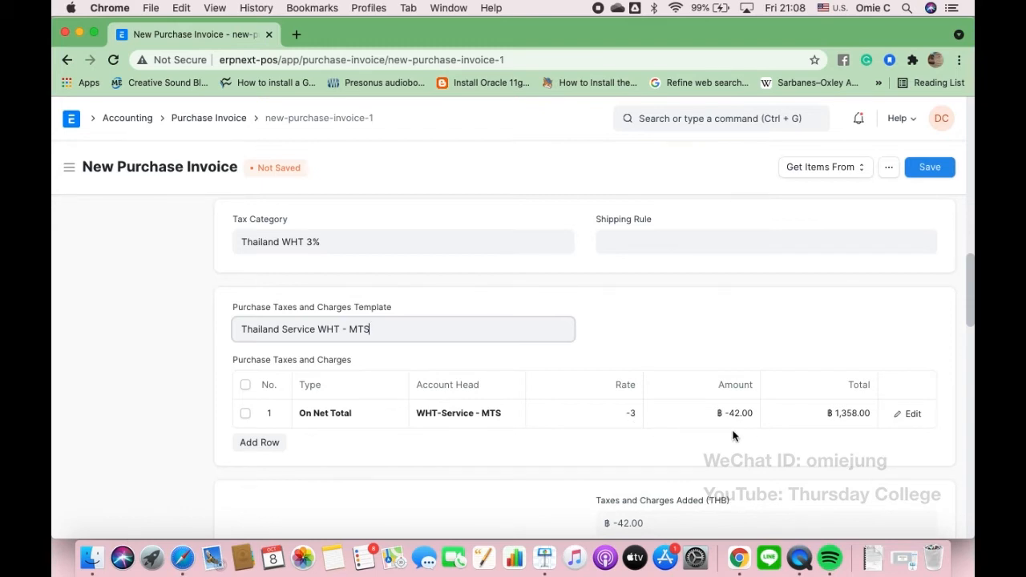
pyautogui.scroll(-3, 733, 435)
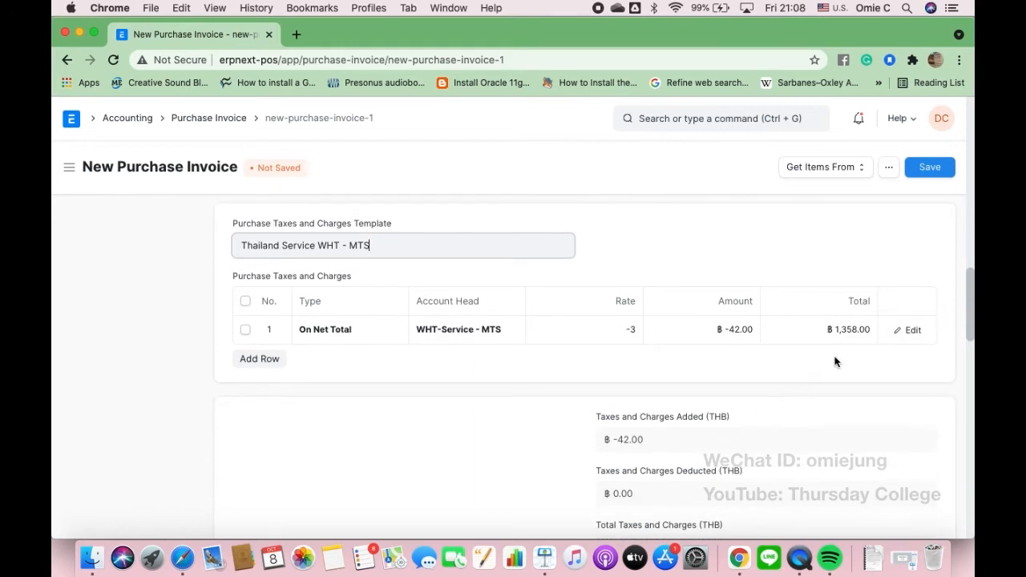
# - Set the payment terms template to Cash 100%
pyautogui.scroll(-10, 730, 361)
pyautogui.scroll(-15, 729, 363)
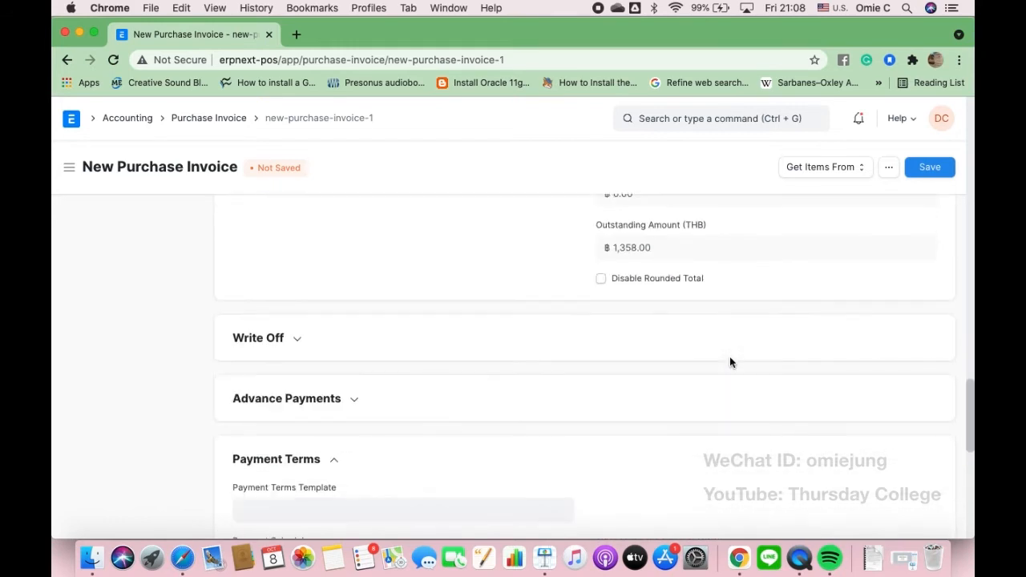
pyautogui.scroll(-2, 336, 360)
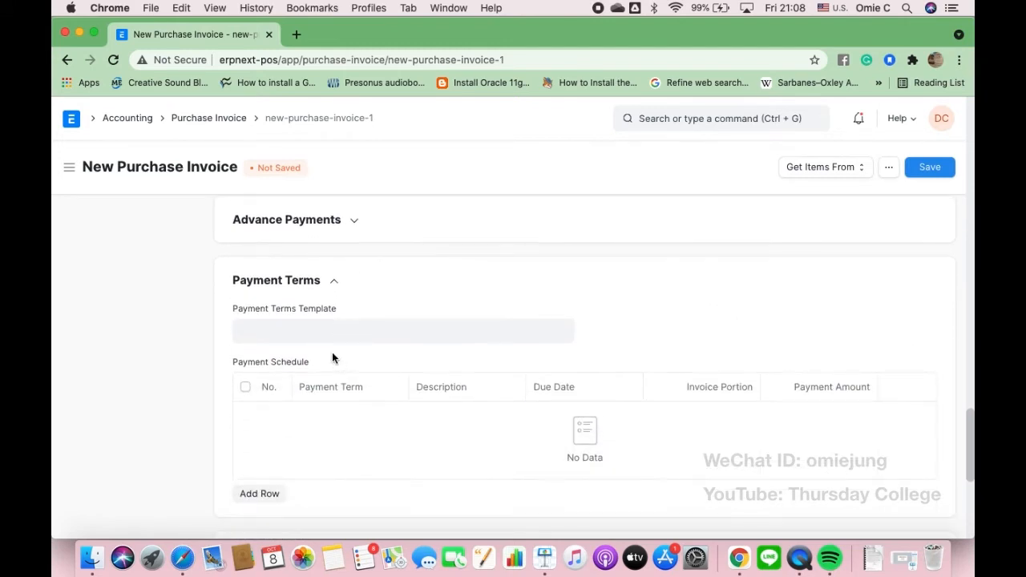
pyautogui.click(291, 332)
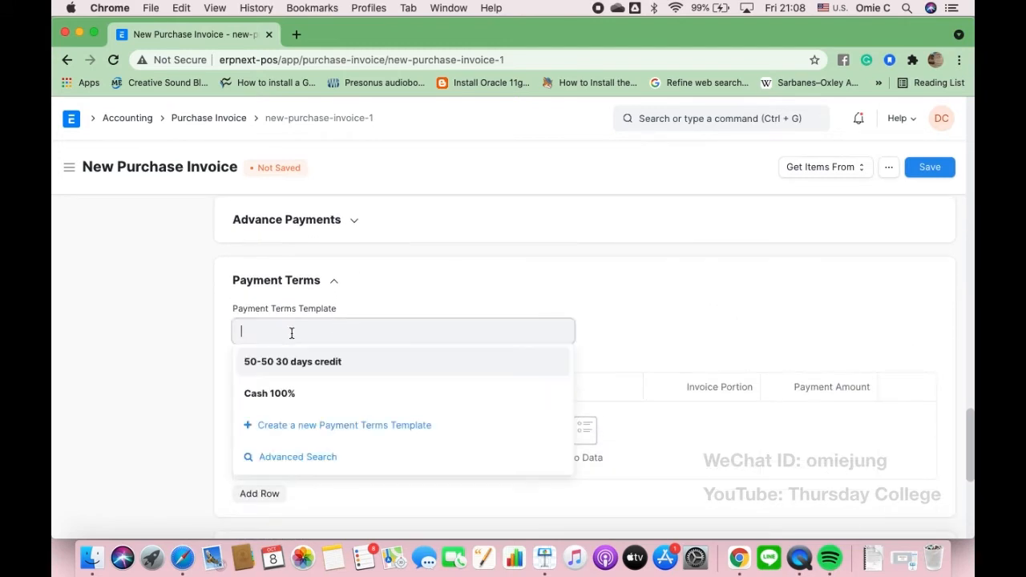
pyautogui.click(278, 405)
# - Save the purchase invoice as draft ACC-PINV-2021-00003
pyautogui.scroll(-2, 278, 406)
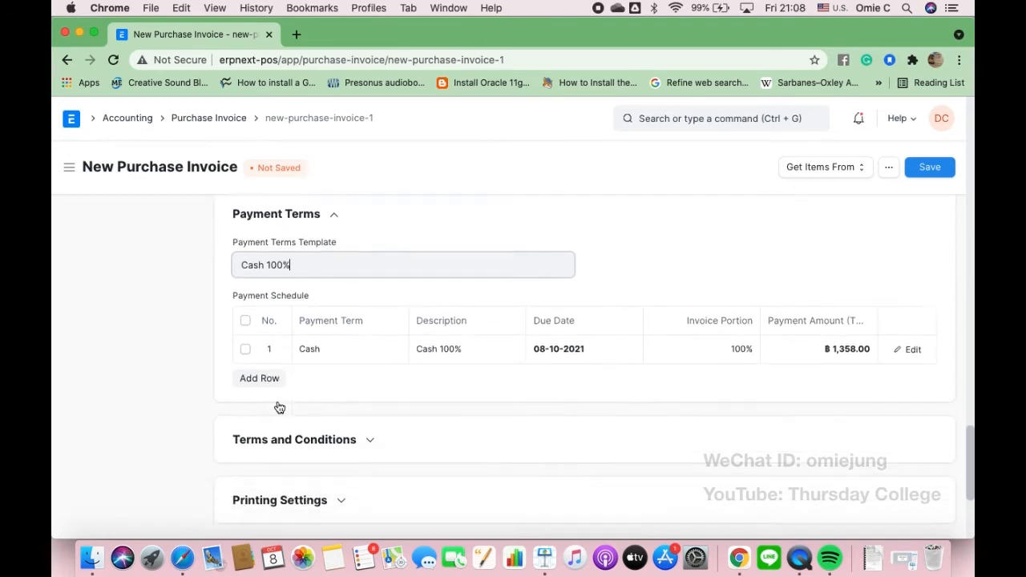
pyautogui.scroll(20, 278, 406)
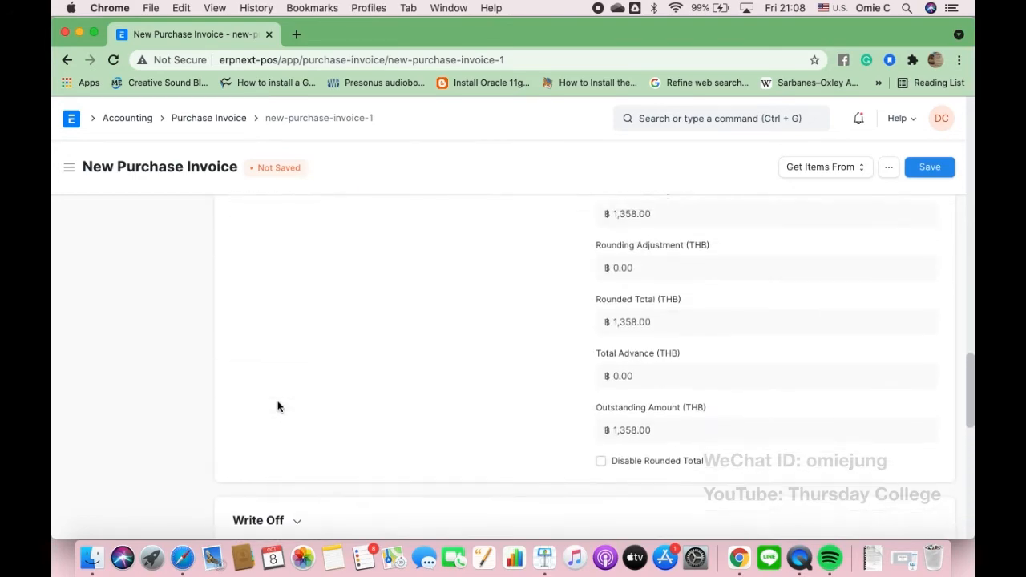
pyautogui.click(931, 173)
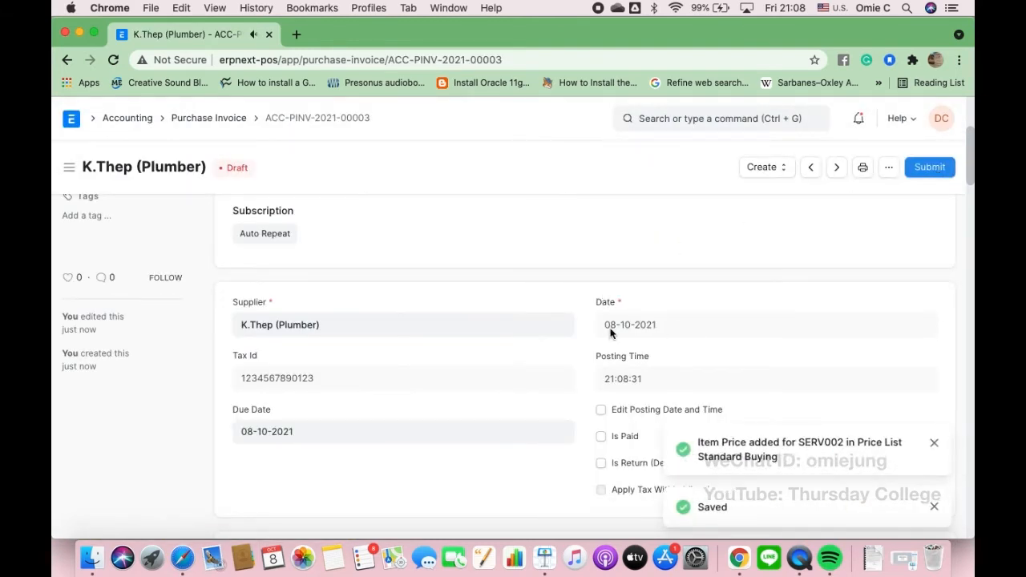
pyautogui.scroll(-1, 541, 323)
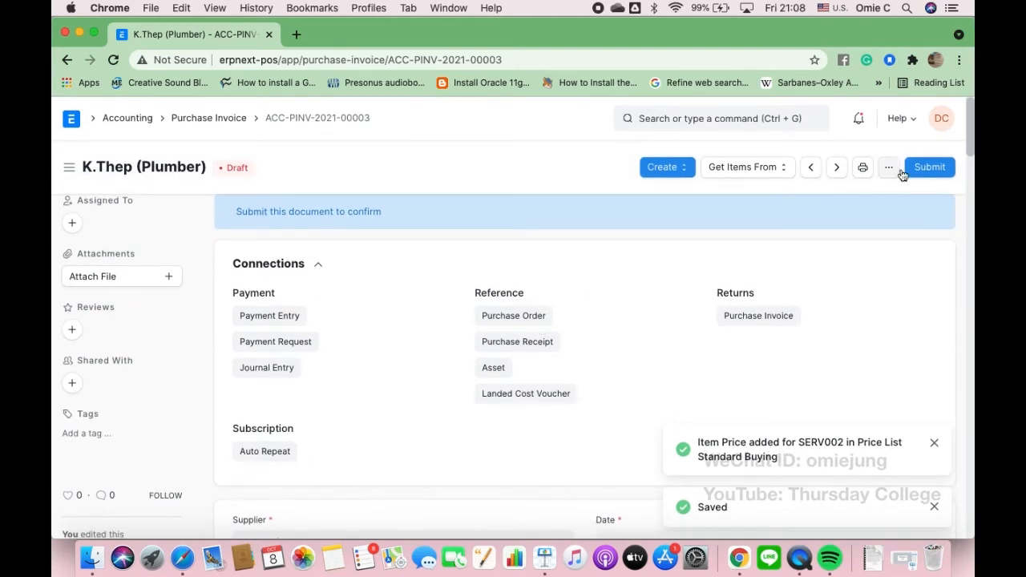
pyautogui.click(930, 168)
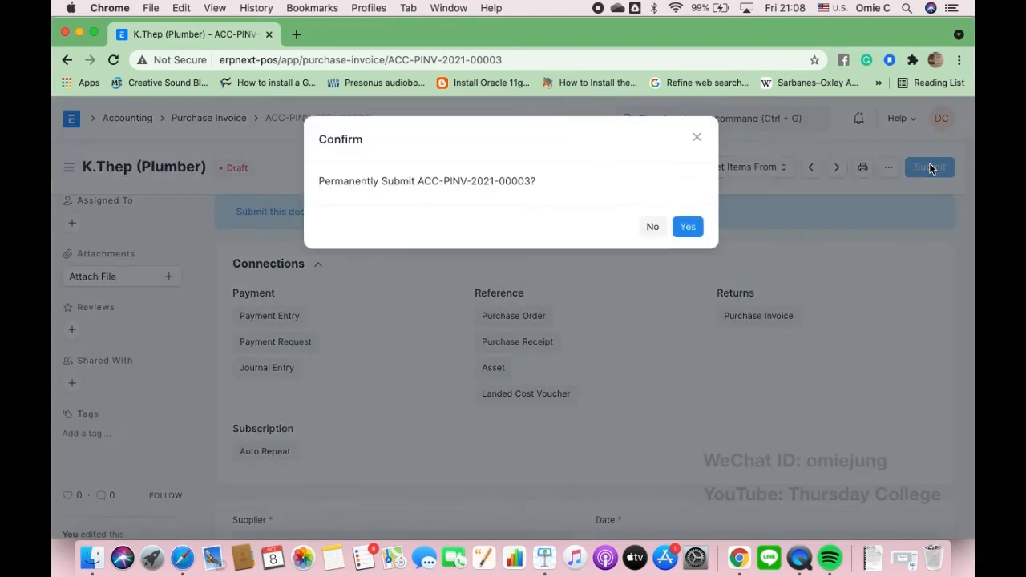
pyautogui.click(688, 228)
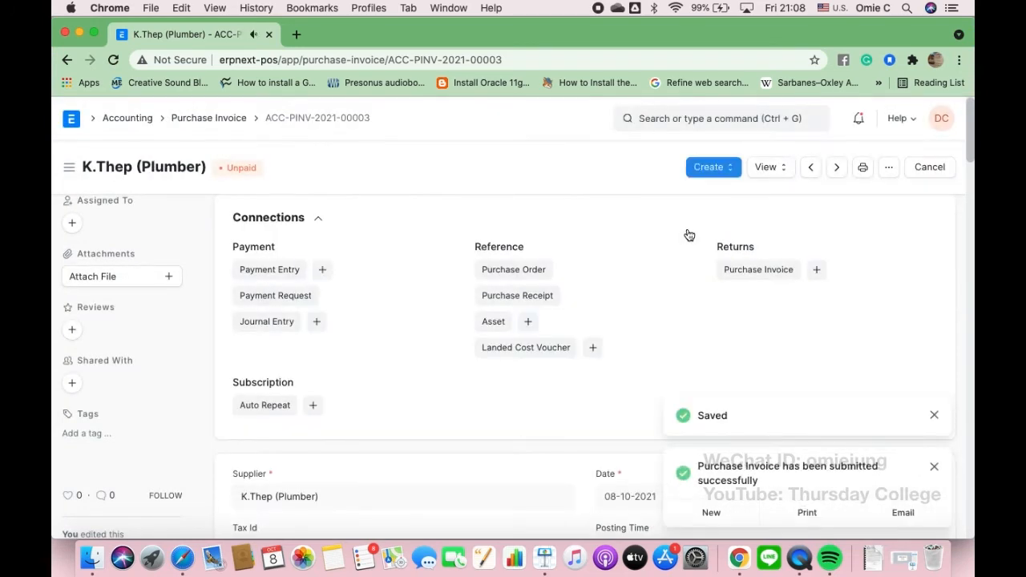
pyautogui.scroll(-4, 432, 405)
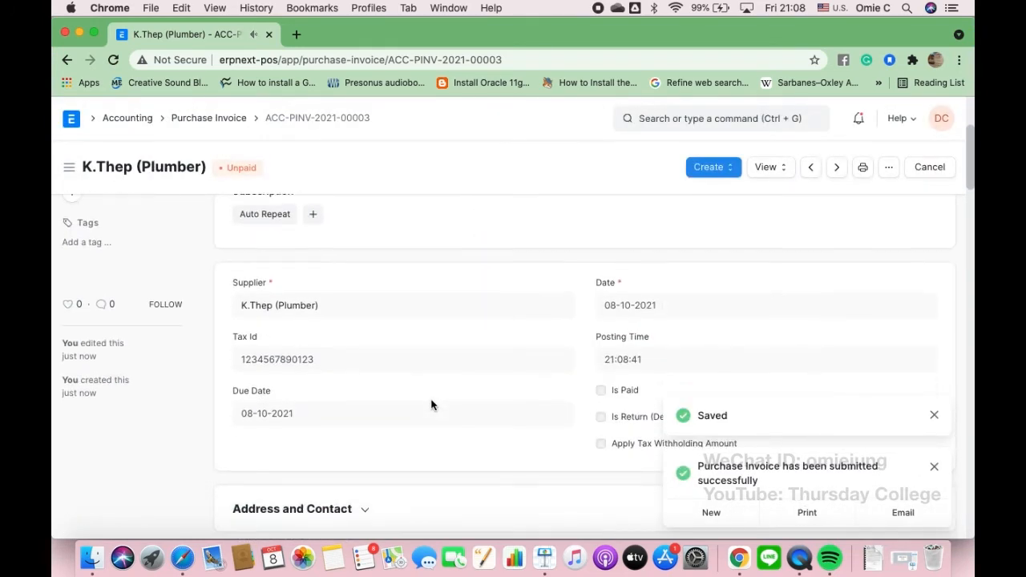
pyautogui.scroll(-6, 431, 405)
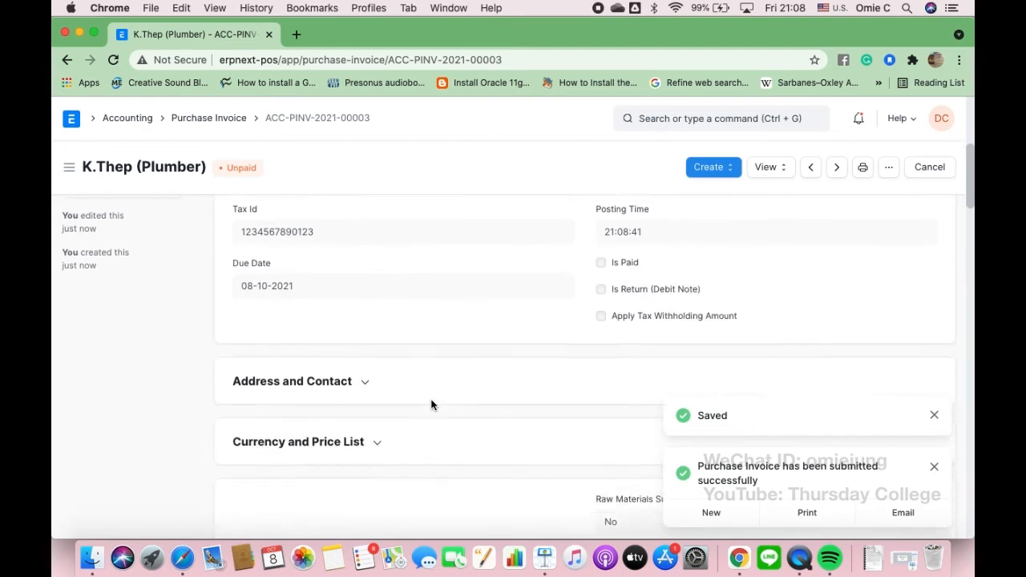
pyautogui.scroll(-5, 431, 405)
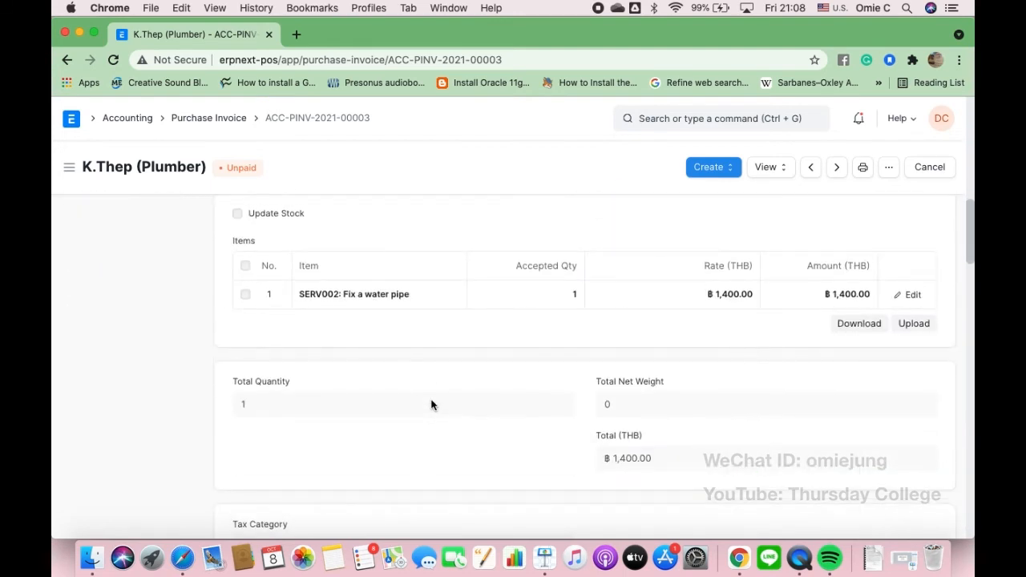
pyautogui.scroll(-1, 431, 404)
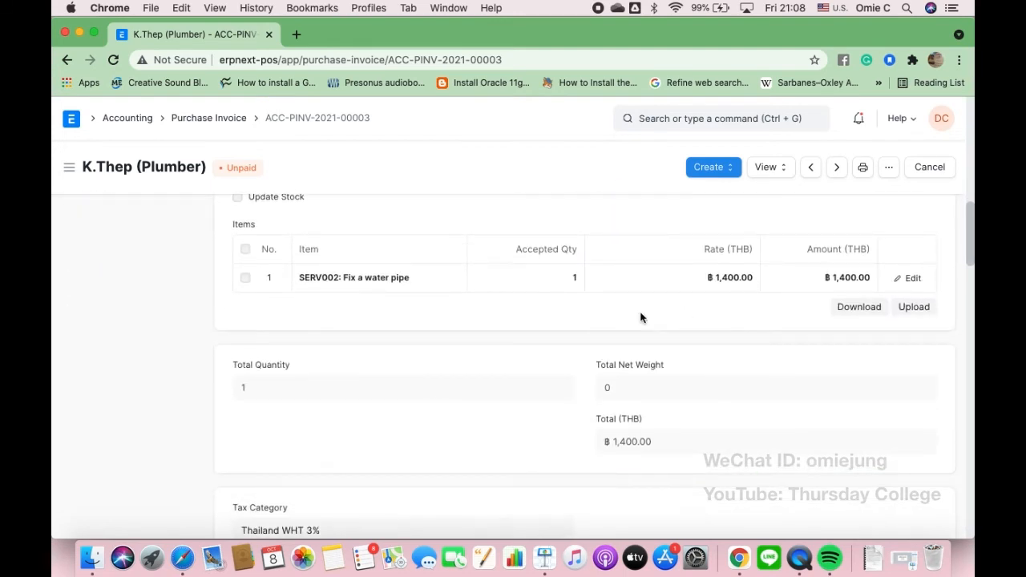
pyautogui.scroll(-8, 516, 332)
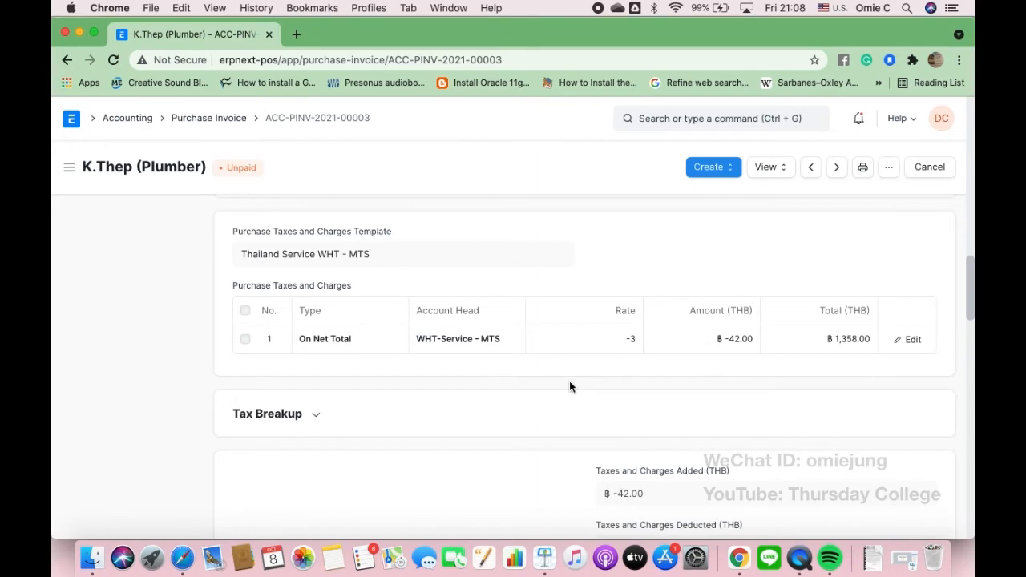
pyautogui.scroll(15, 570, 383)
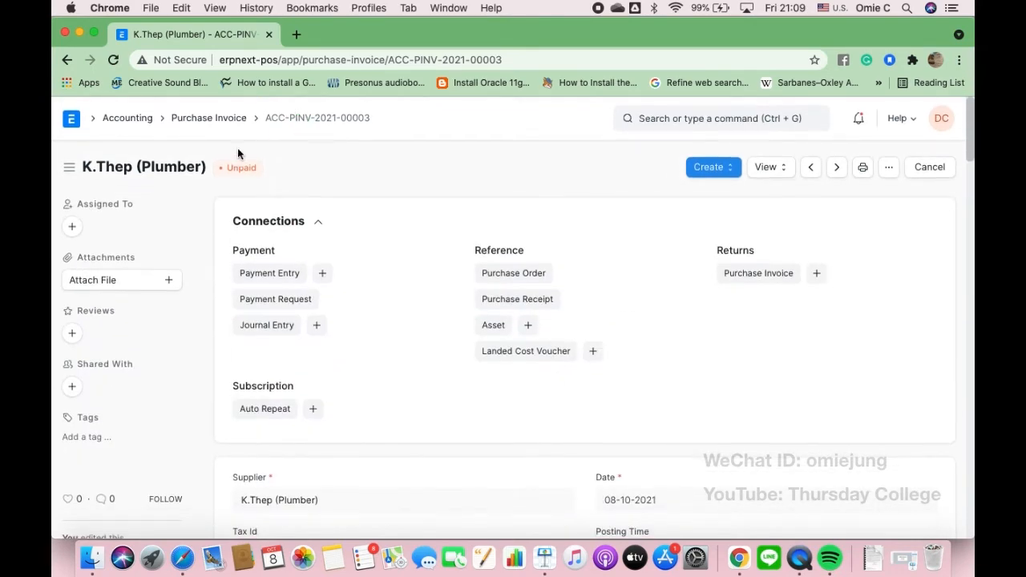
# - Create a payment entry for the invoice with mode of payment Cash, 1,358.00 THB
pyautogui.click(323, 275)
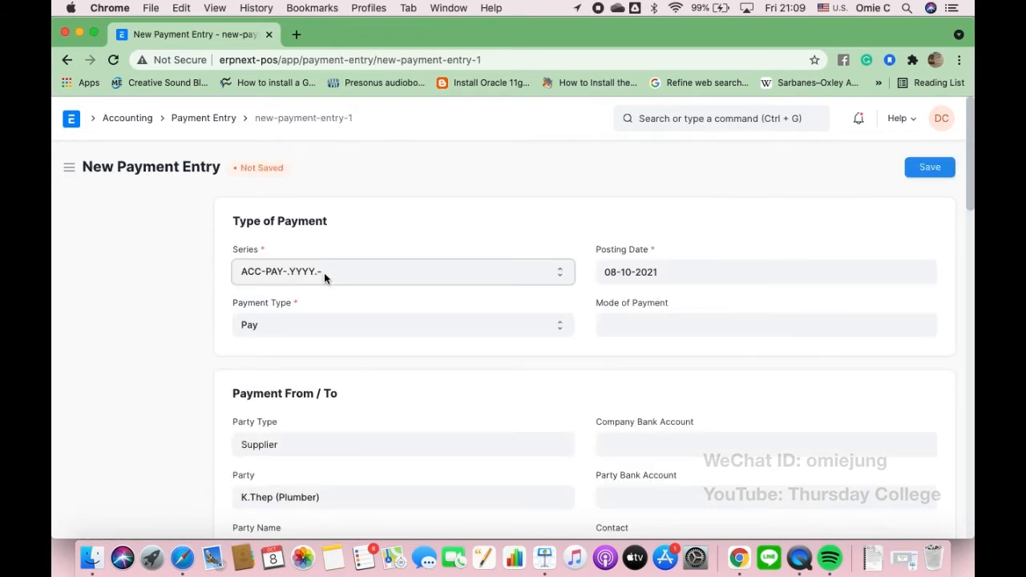
pyautogui.click(644, 316)
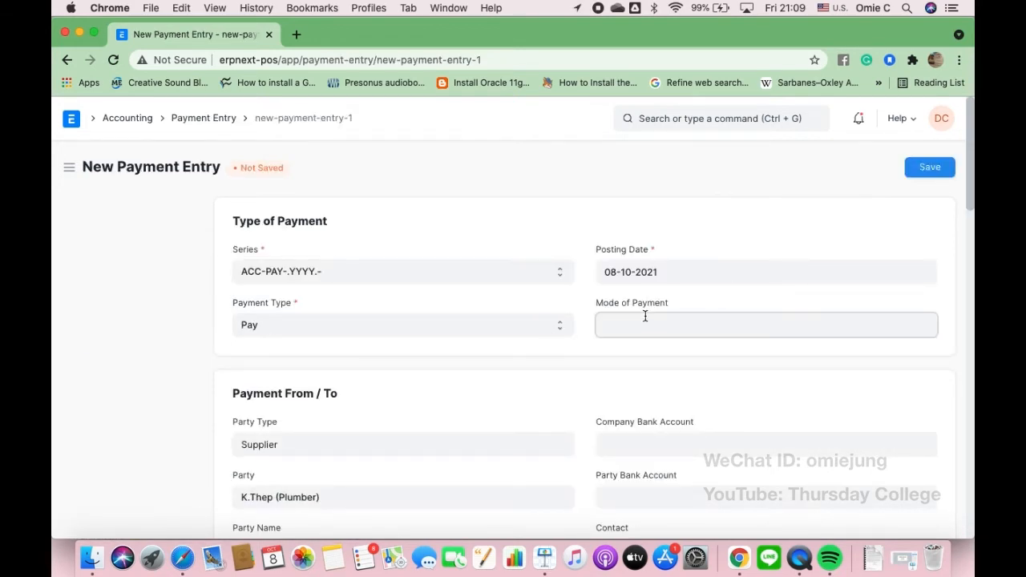
pyautogui.click(631, 392)
pyautogui.scroll(-8, 482, 391)
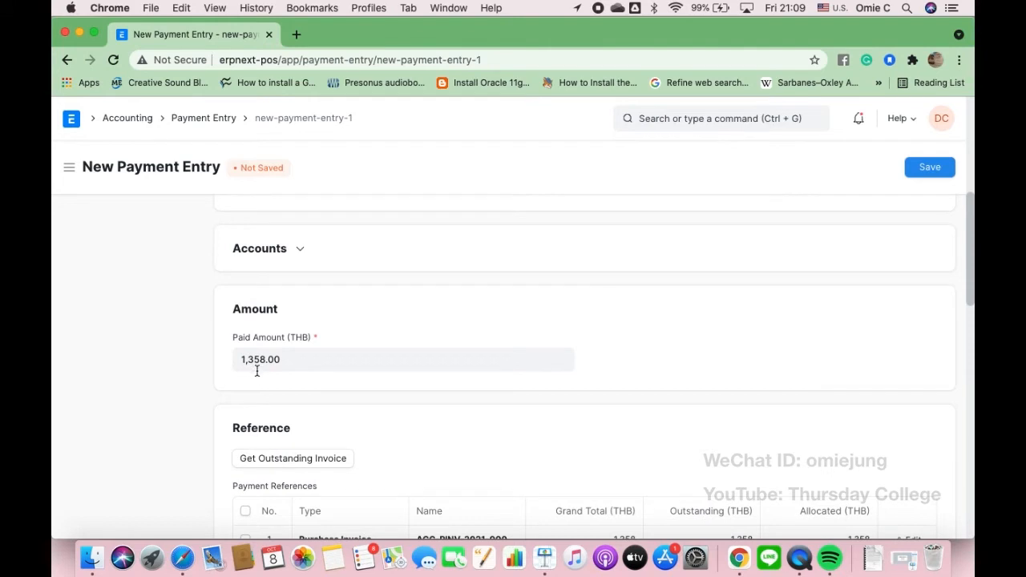
pyautogui.scroll(-2, 277, 370)
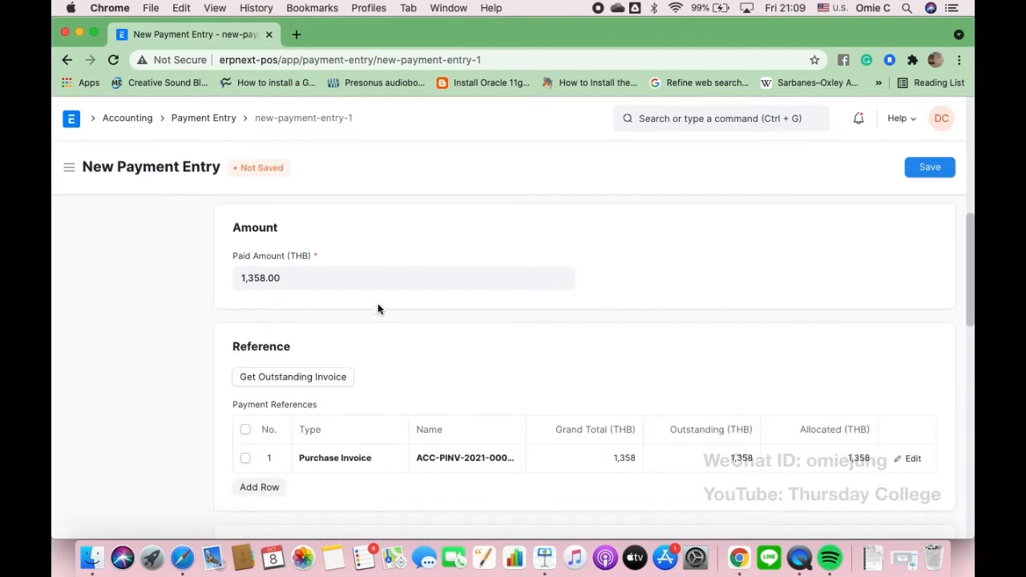
pyautogui.scroll(-1, 377, 304)
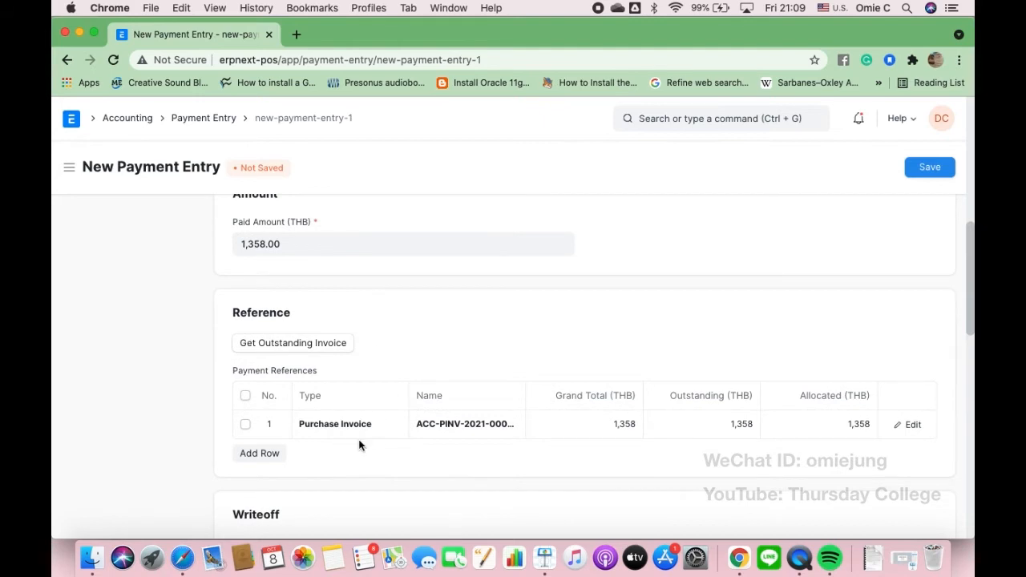
pyautogui.scroll(-2, 360, 445)
pyautogui.scroll(-7, 359, 445)
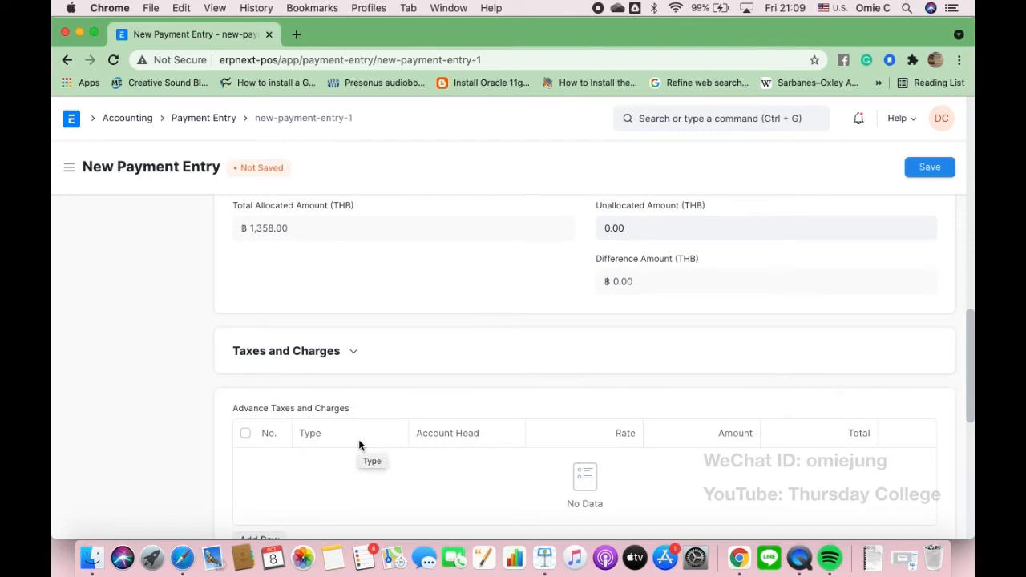
pyautogui.scroll(4, 359, 446)
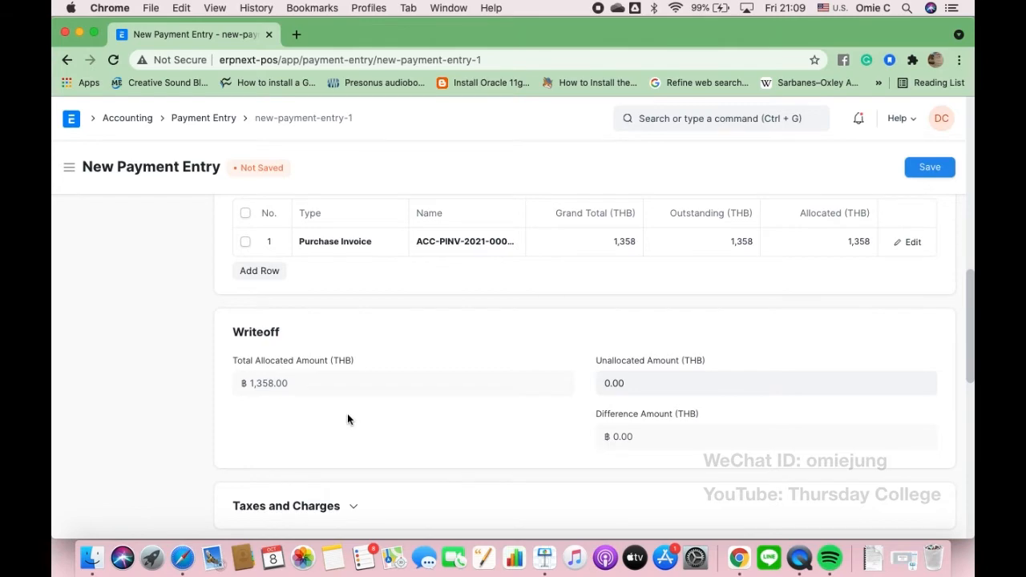
pyautogui.scroll(-10, 347, 417)
pyautogui.scroll(3, 347, 418)
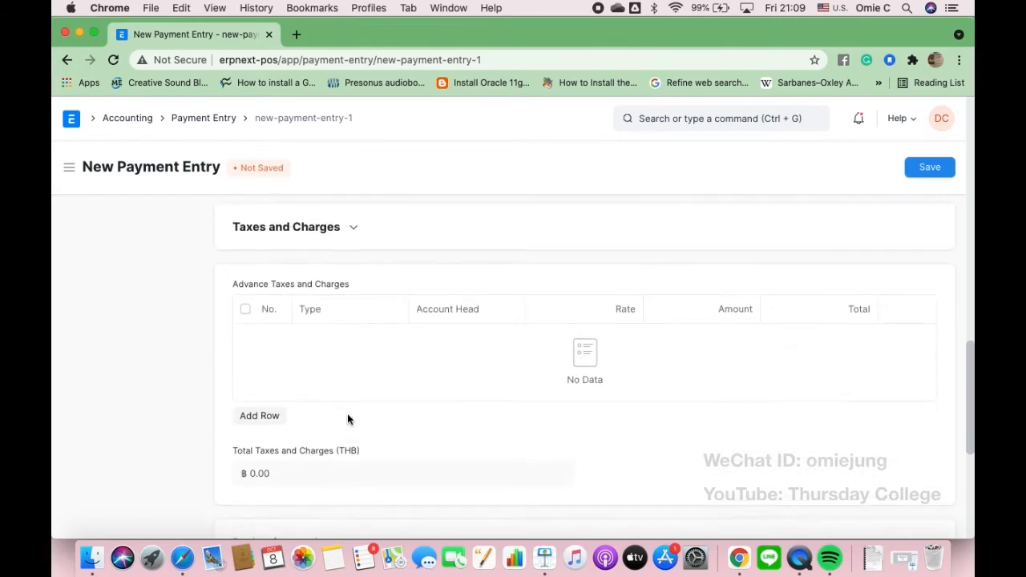
pyautogui.scroll(15, 347, 418)
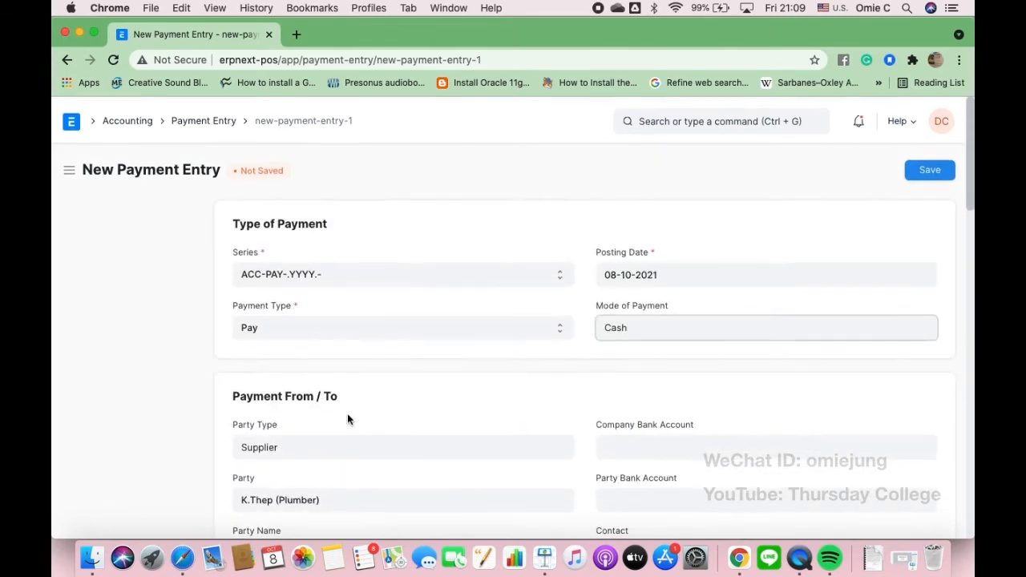
# - Save and submit payment entry ACC-PAY-2021-00003, then return to the Accounting workspace
pyautogui.click(928, 169)
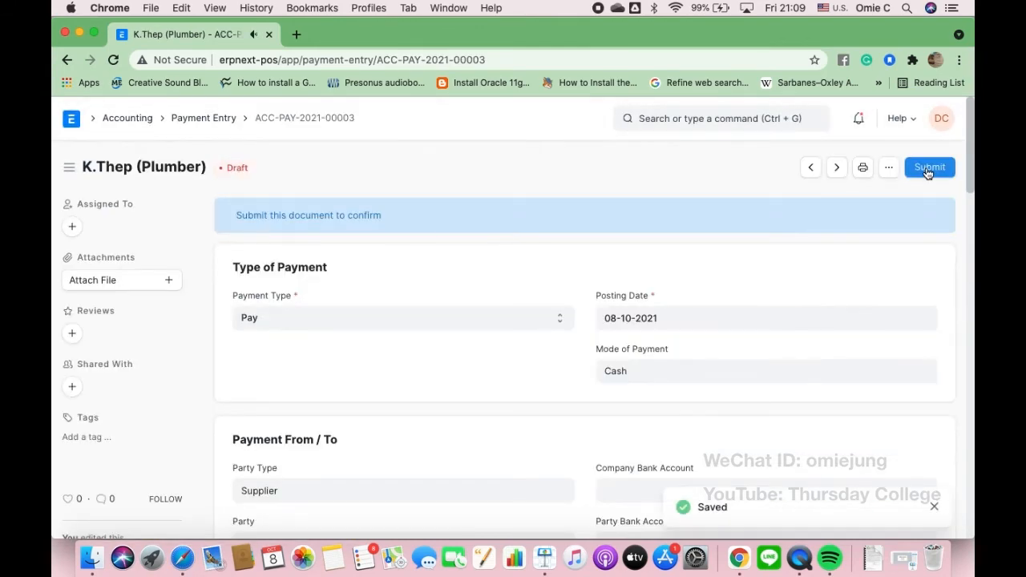
pyautogui.click(928, 170)
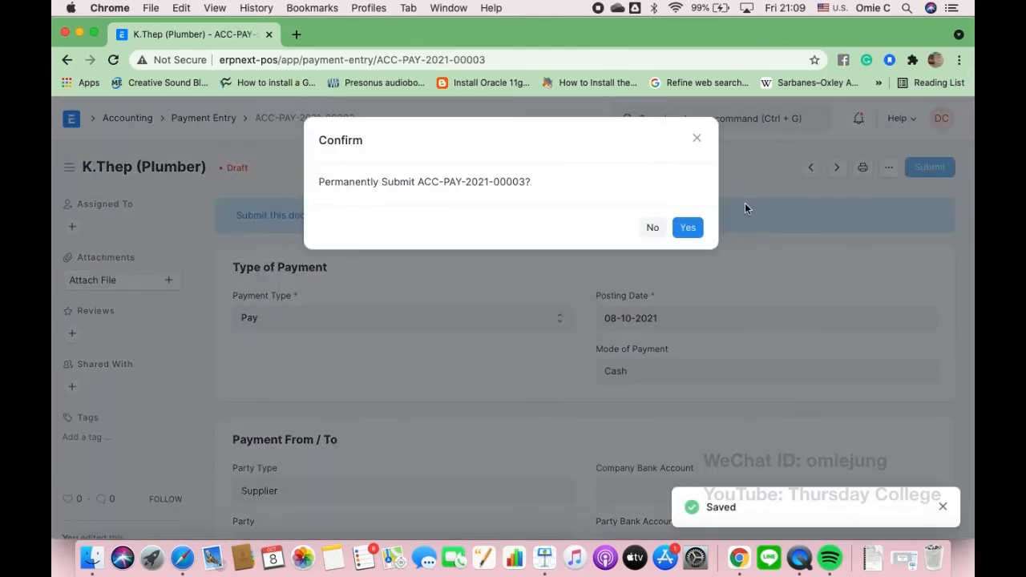
pyautogui.click(688, 228)
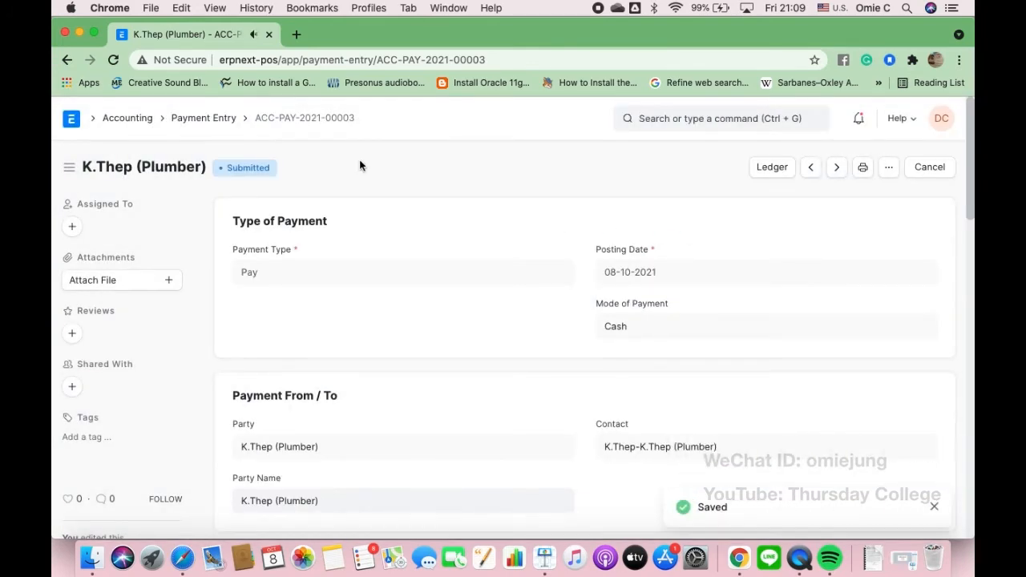
pyautogui.click(128, 118)
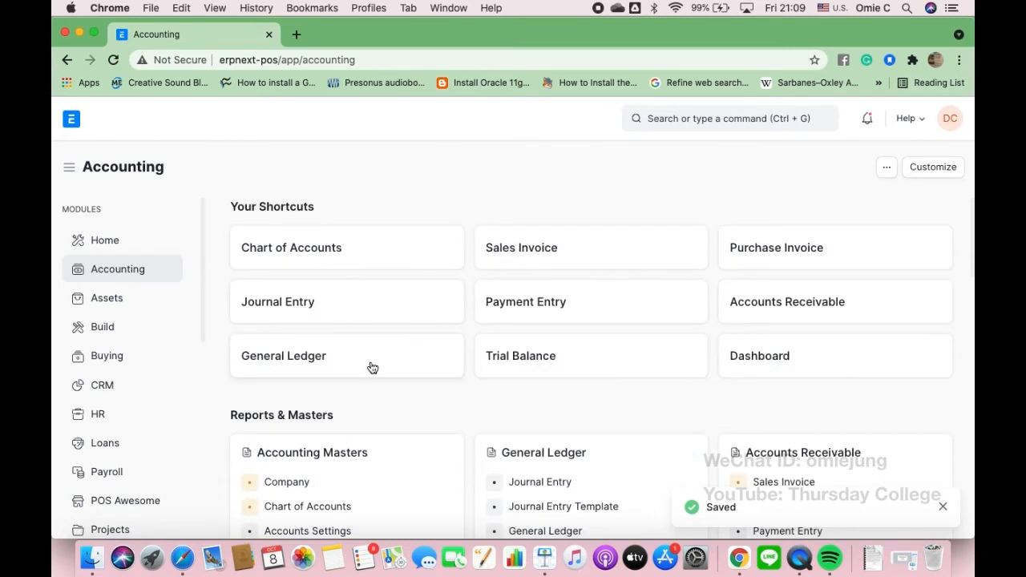
pyautogui.scroll(-3, 311, 360)
pyautogui.click(293, 371)
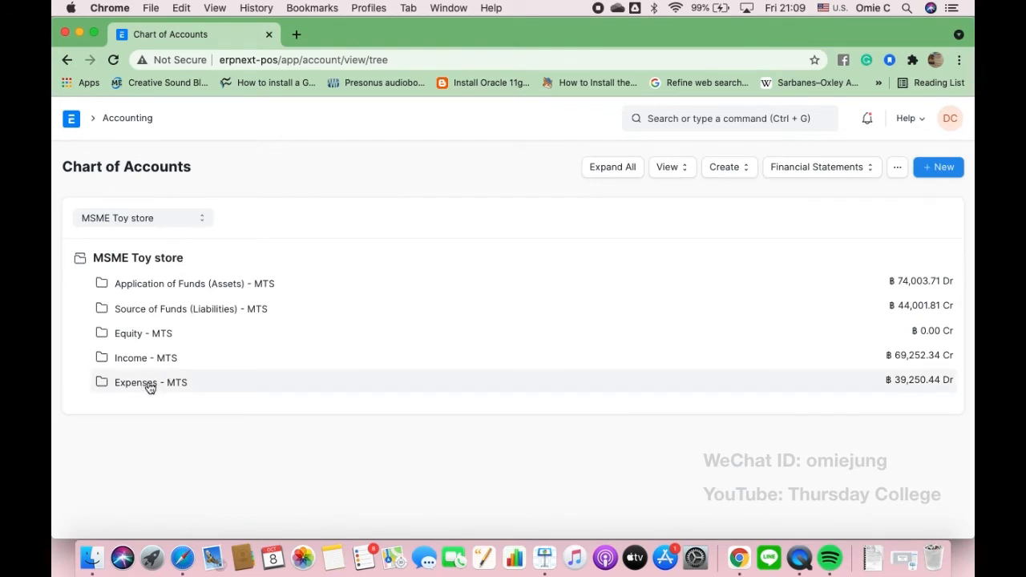
pyautogui.click(150, 385)
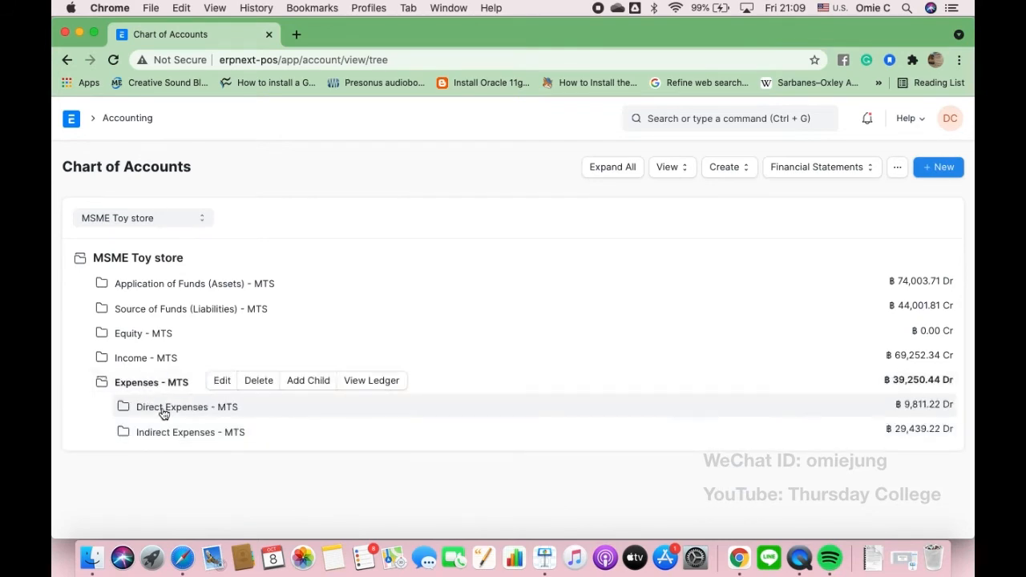
pyautogui.click(163, 411)
pyautogui.click(188, 431)
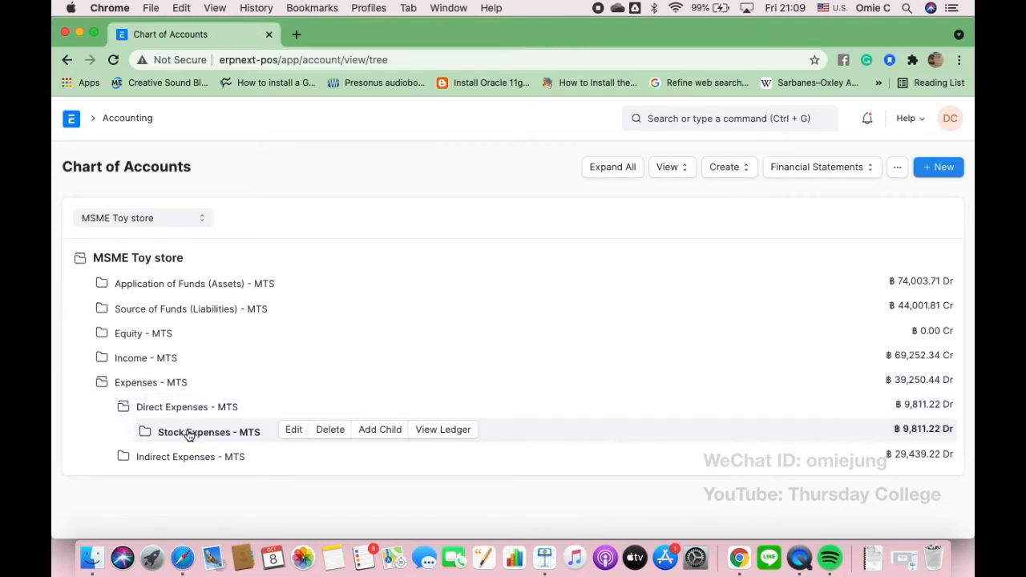
pyautogui.scroll(-1, 215, 433)
pyautogui.click(231, 433)
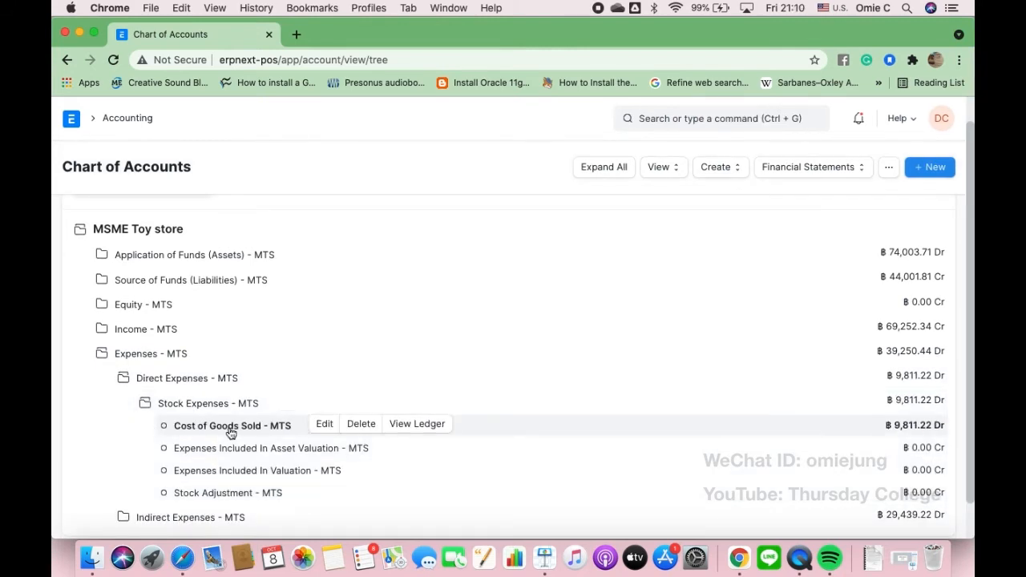
pyautogui.click(427, 424)
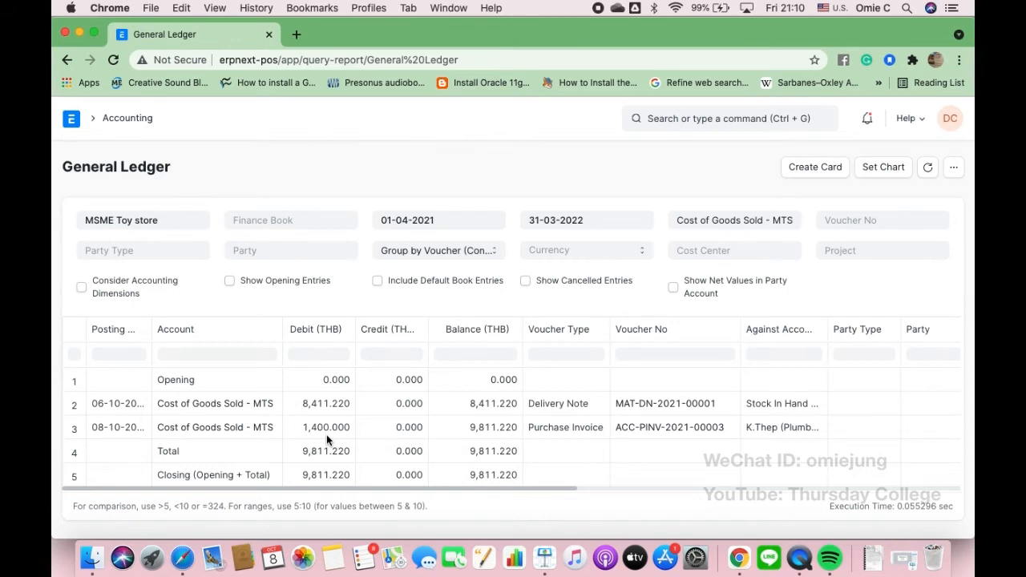
pyautogui.click(118, 119)
pyautogui.scroll(-5, 310, 354)
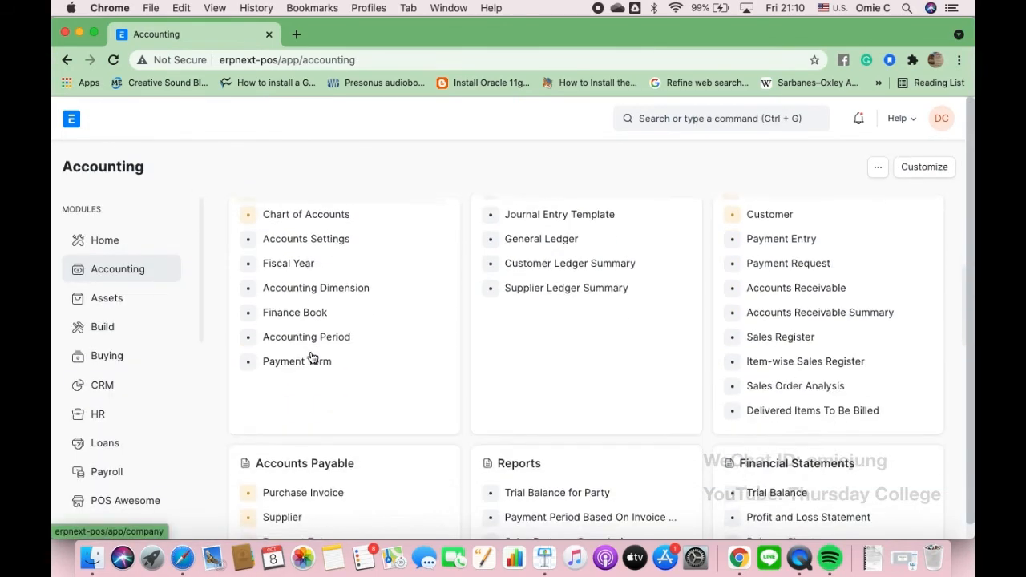
# - In the Chart of Accounts, expand Liabilities > Current Liabilities > Duties and Taxes to show WHT-Service at 42.00 Cr
pyautogui.scroll(5, 310, 350)
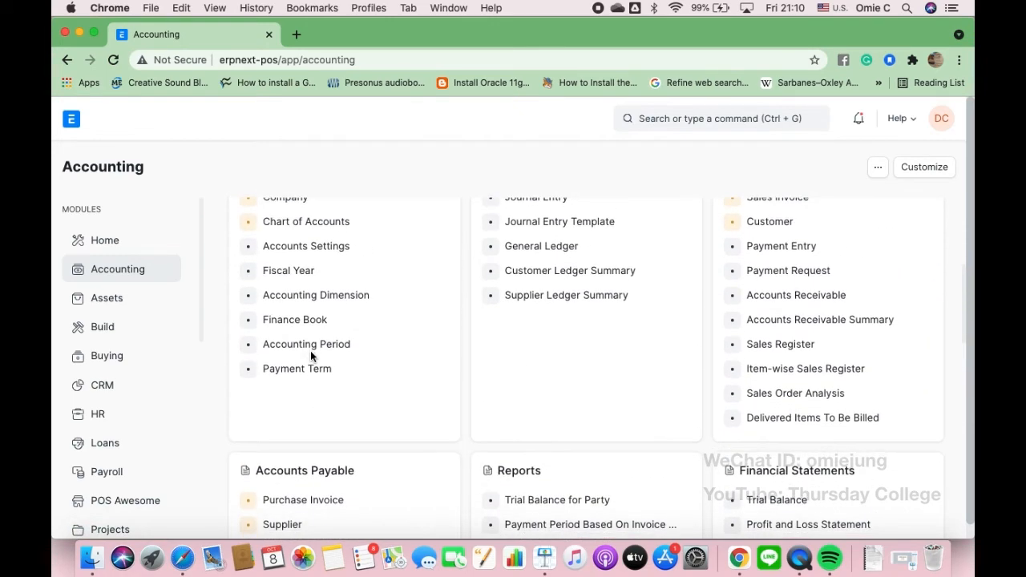
pyautogui.click(334, 317)
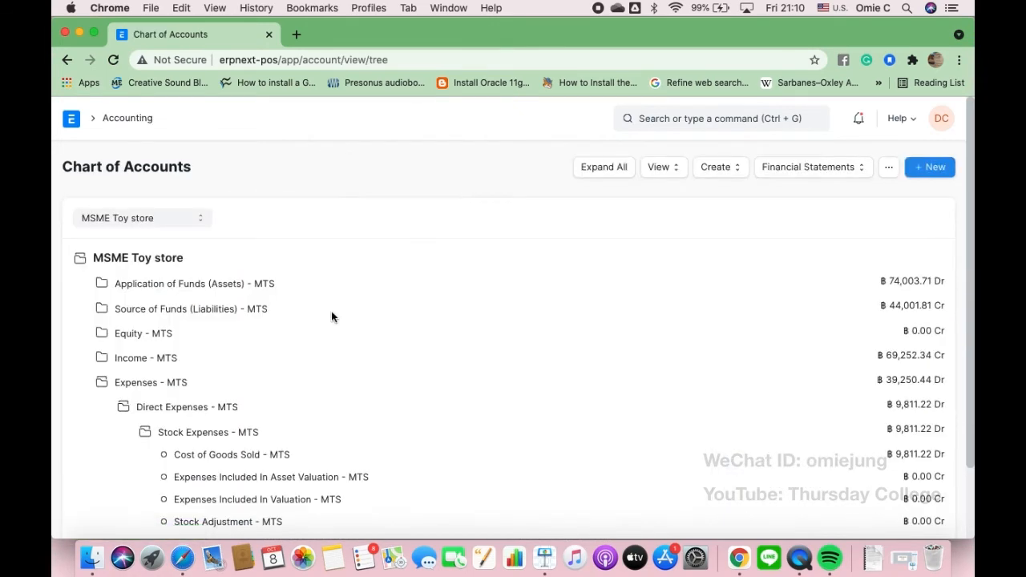
pyautogui.click(176, 308)
pyautogui.click(176, 335)
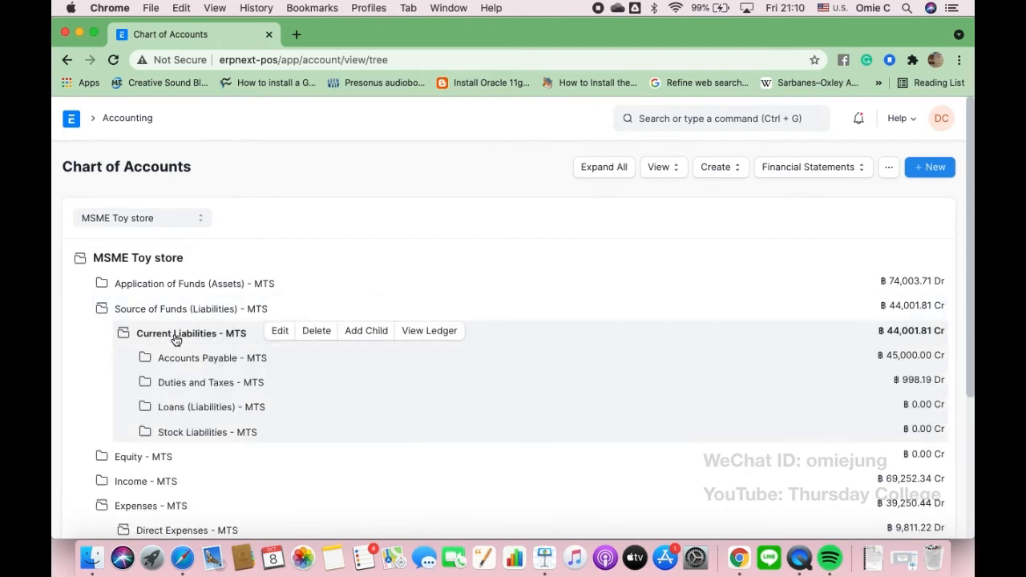
pyautogui.click(203, 388)
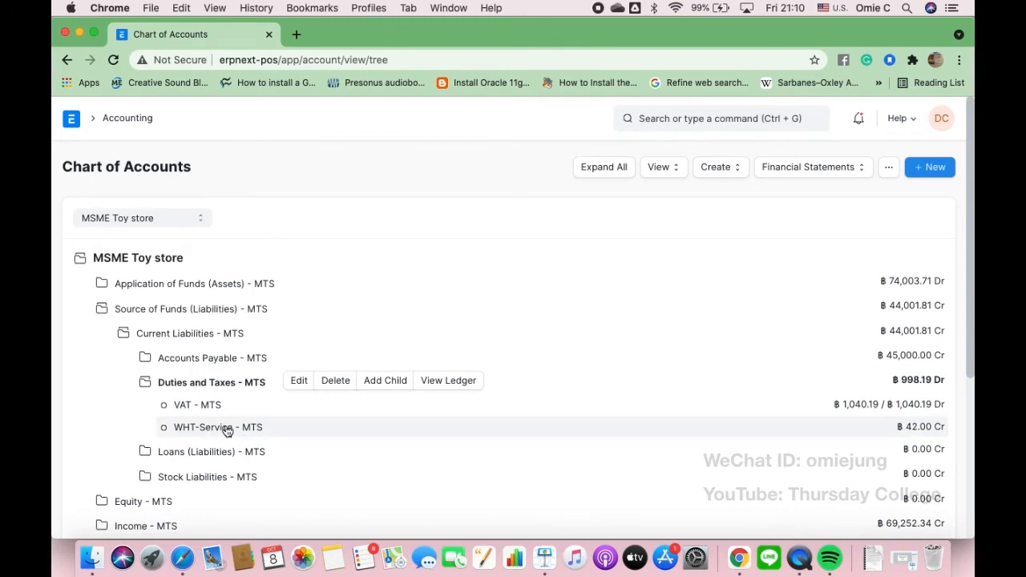
pyautogui.click(545, 571)
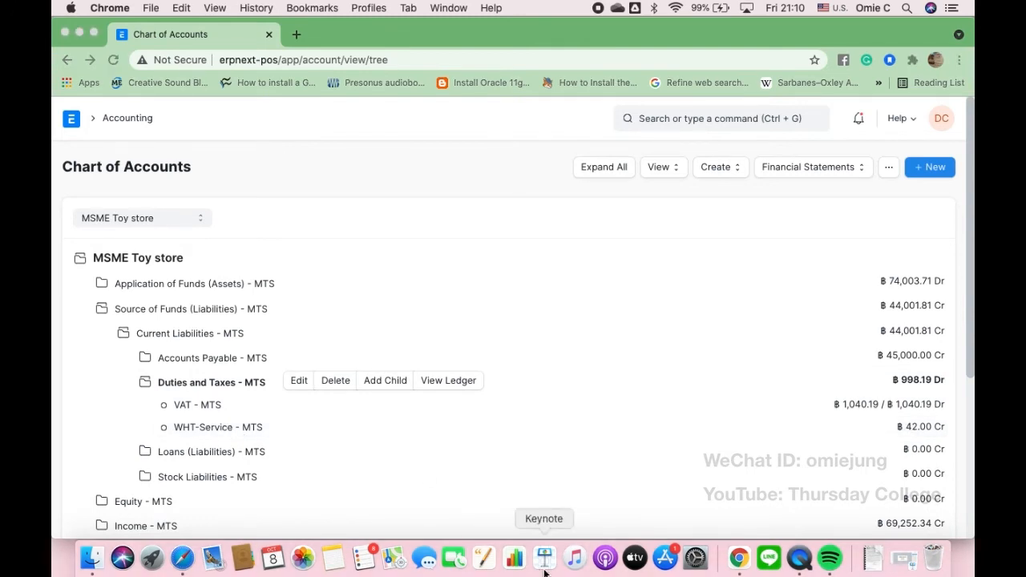
# - Play the Keynote slideshow starting from the Withholding tax slide
pyautogui.click(370, 429)
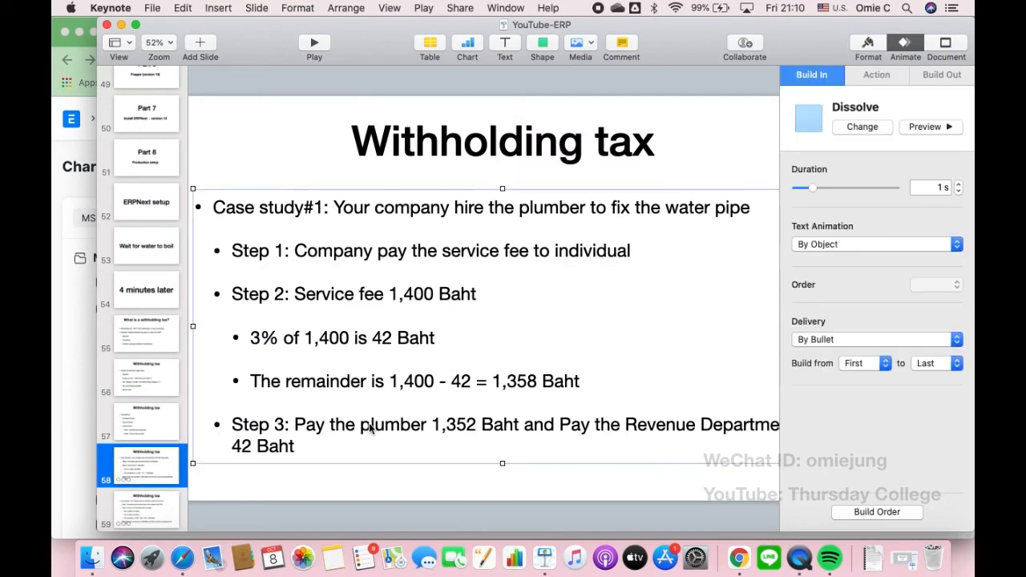
pyautogui.hscroll(3, 453, 439)
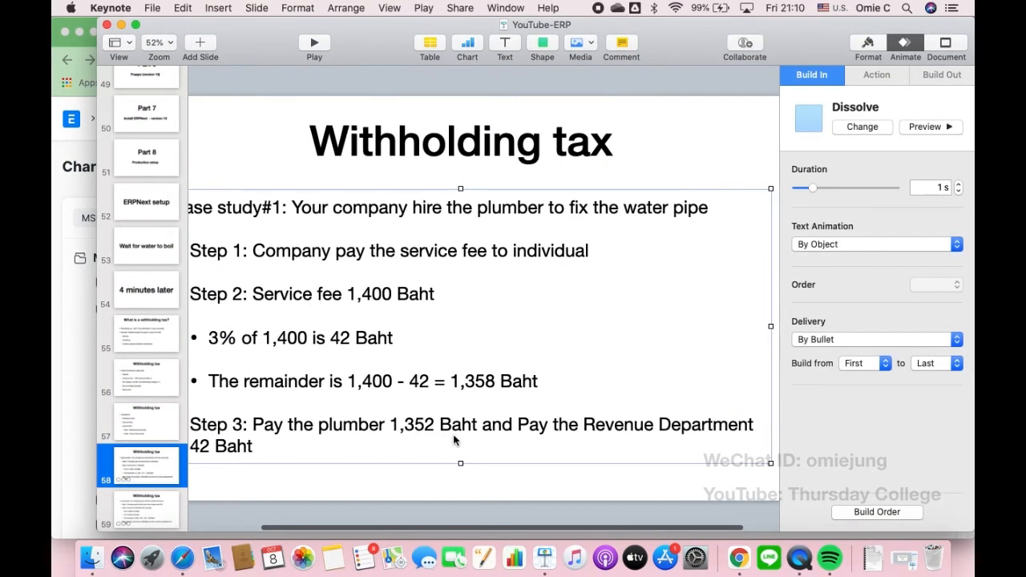
pyautogui.hscroll(-2, 453, 439)
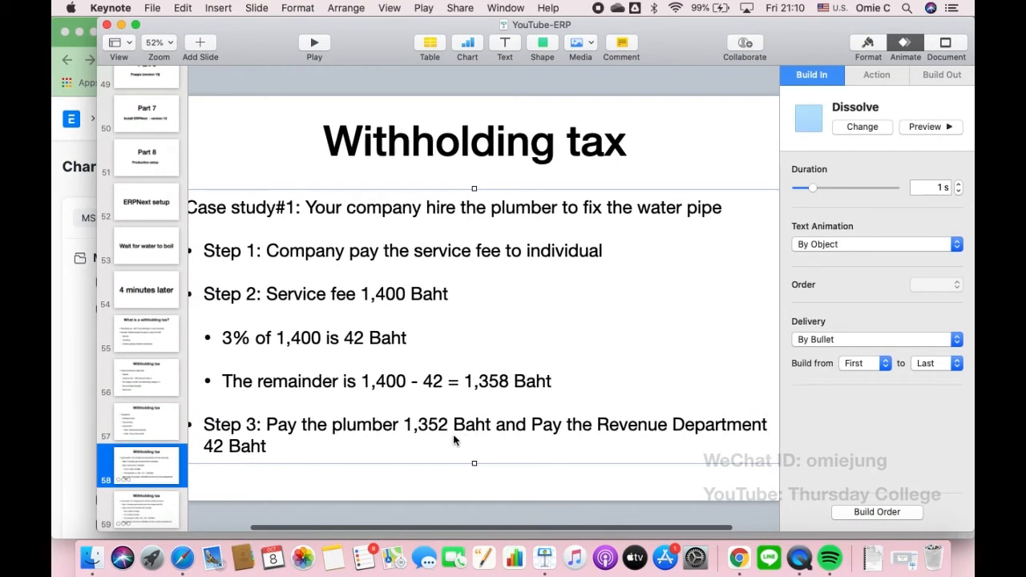
pyautogui.click(315, 43)
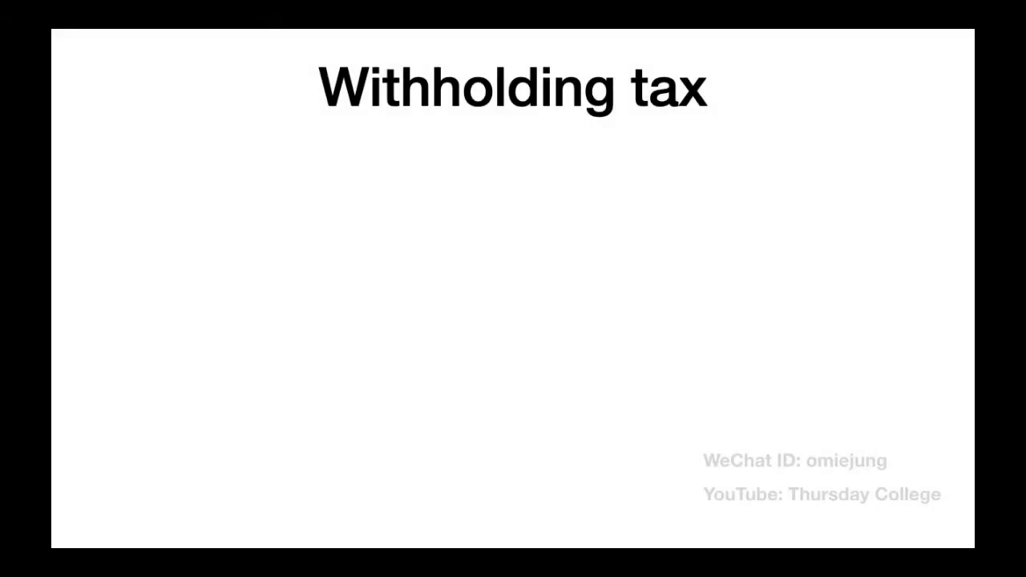
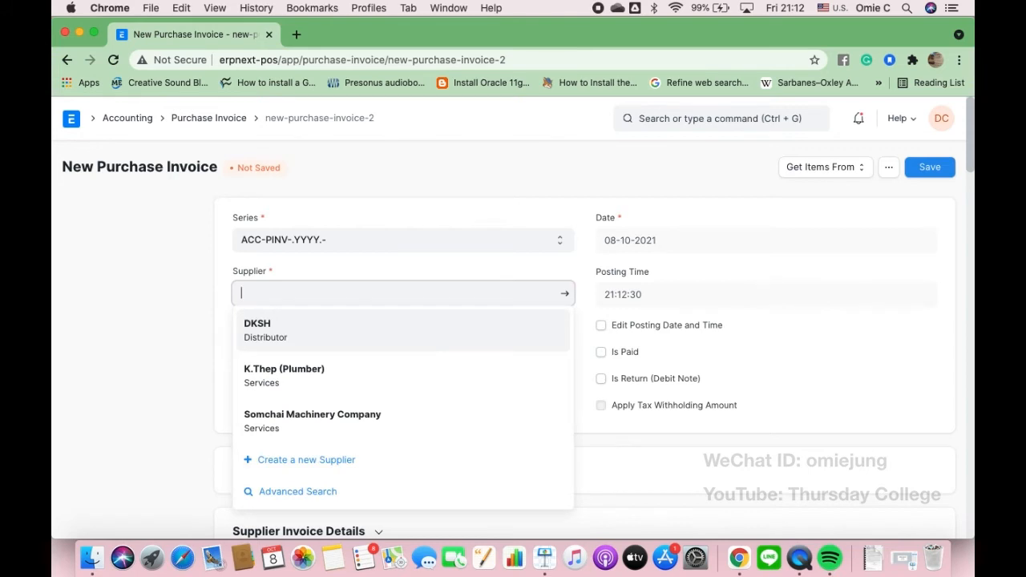
# - Set Somchai Machinery Company as the invoice supplier and go back to the purchase invoice list
pyautogui.click(282, 420)
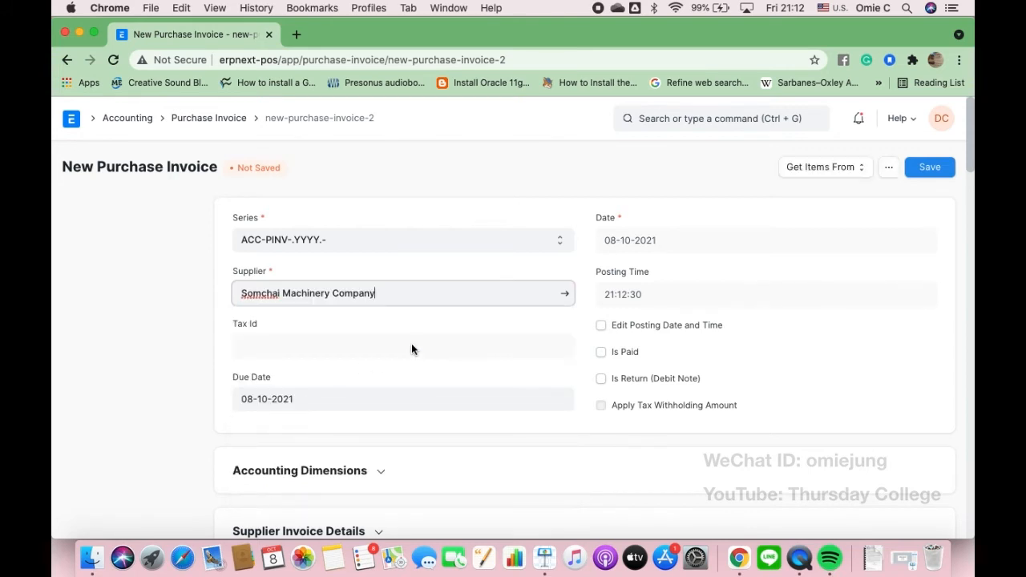
pyautogui.click(361, 349)
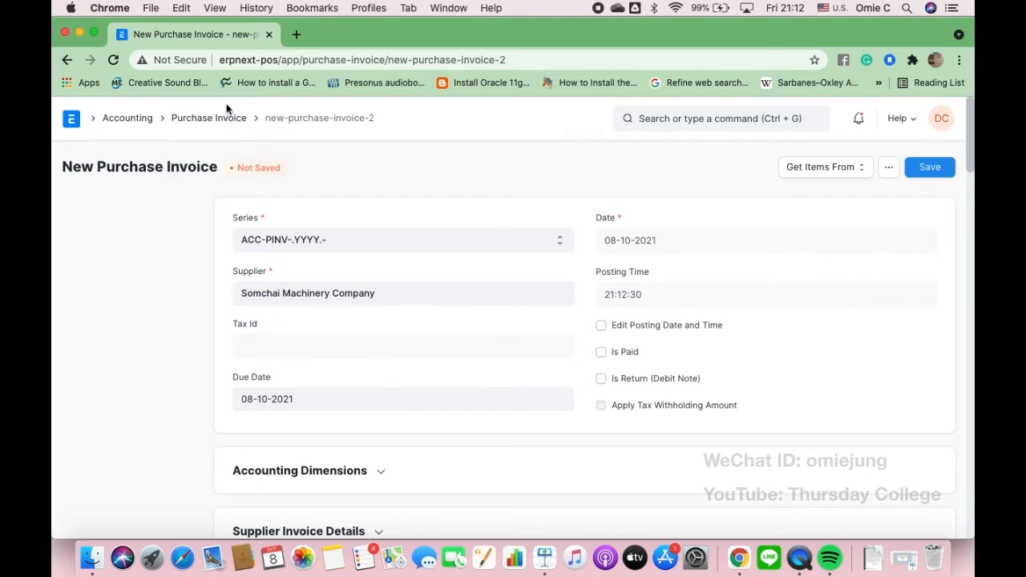
pyautogui.rightClick(199, 125)
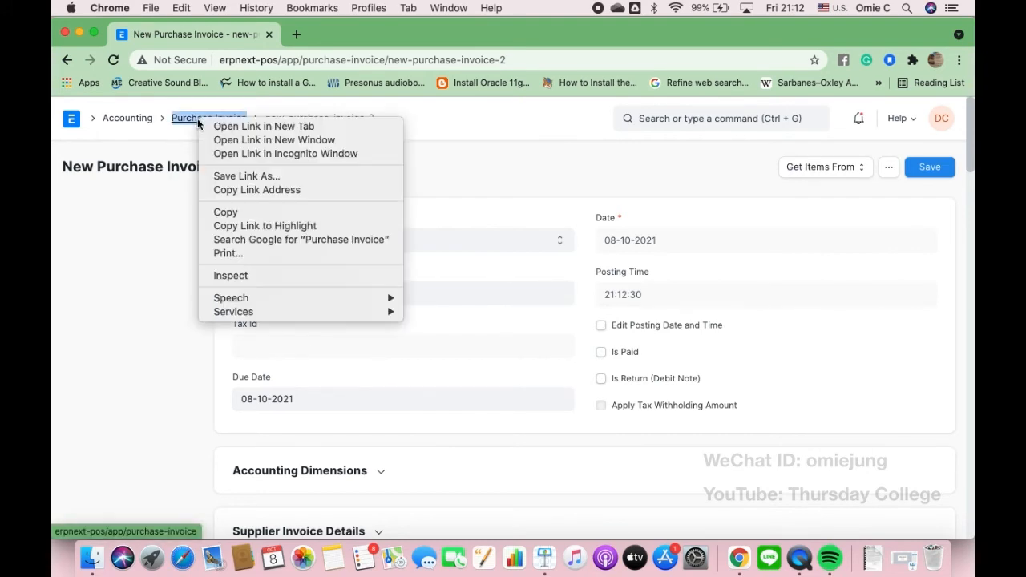
pyautogui.click(210, 122)
pyautogui.click(212, 123)
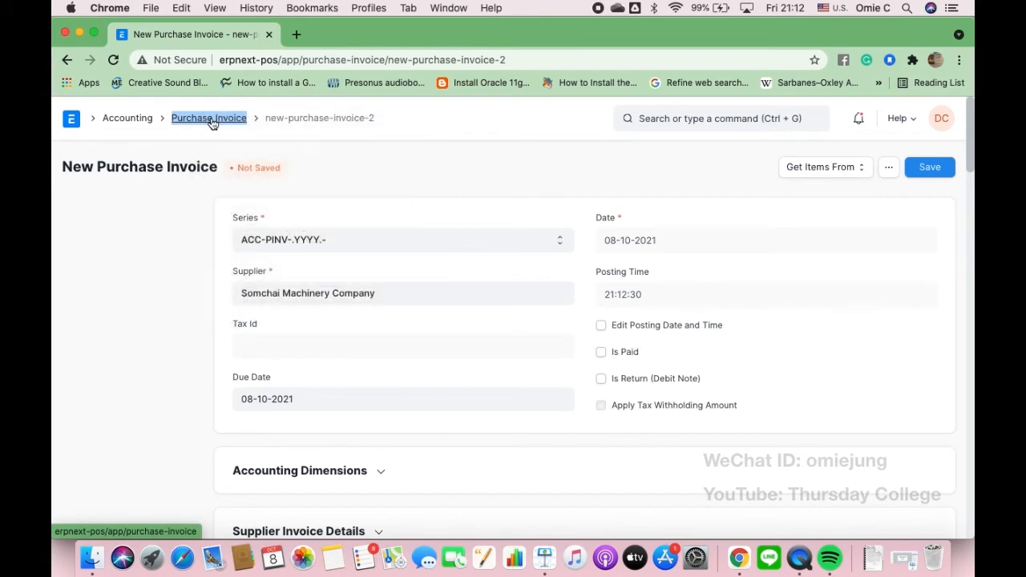
# - From the Accounting workspace, search 'Supplier' and open the Supplier List
pyautogui.click(121, 121)
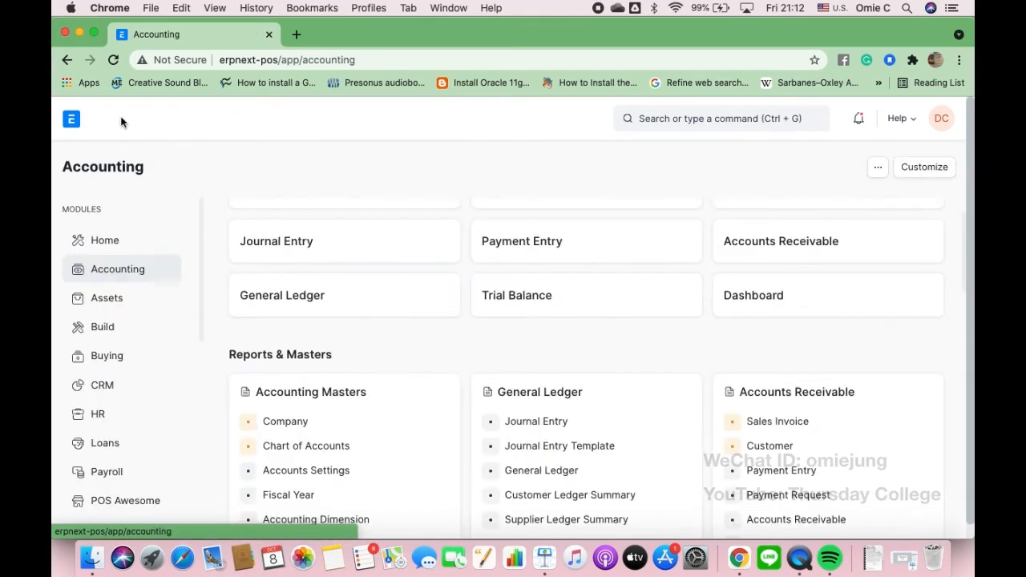
pyautogui.scroll(-2, 361, 368)
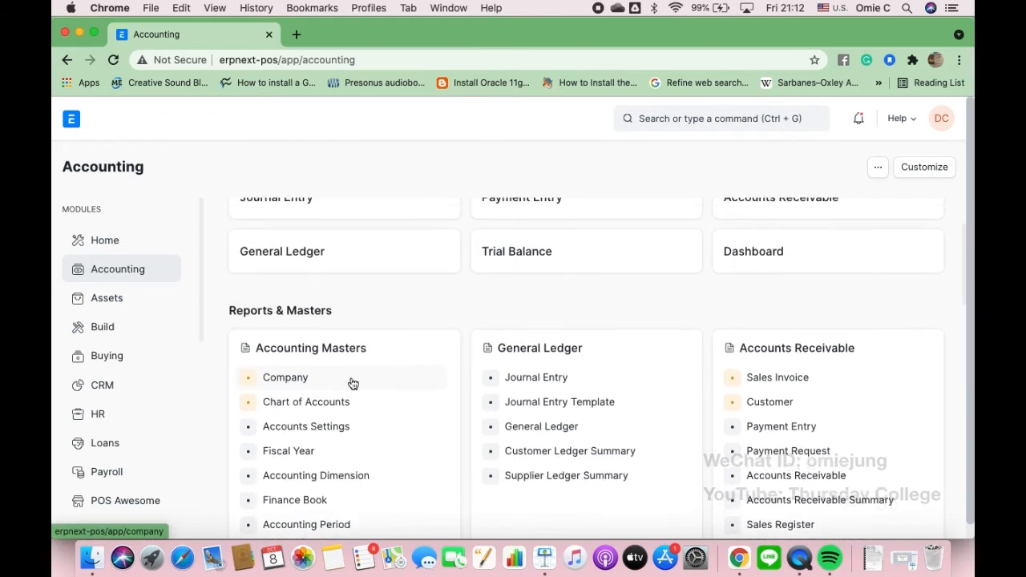
pyautogui.scroll(3, 353, 380)
pyautogui.click(721, 117)
pyautogui.write('Su')
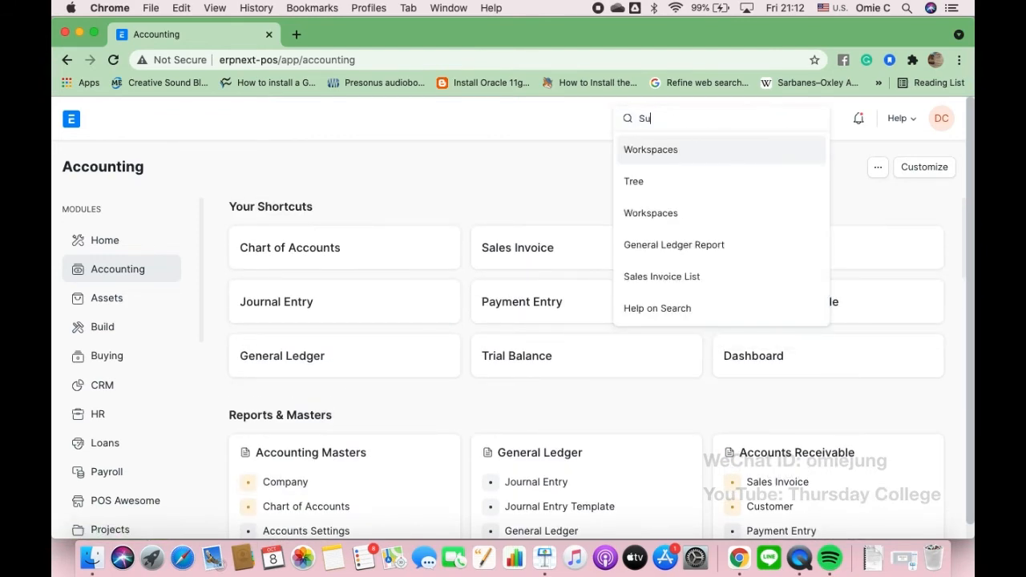
pyautogui.write('pplier')
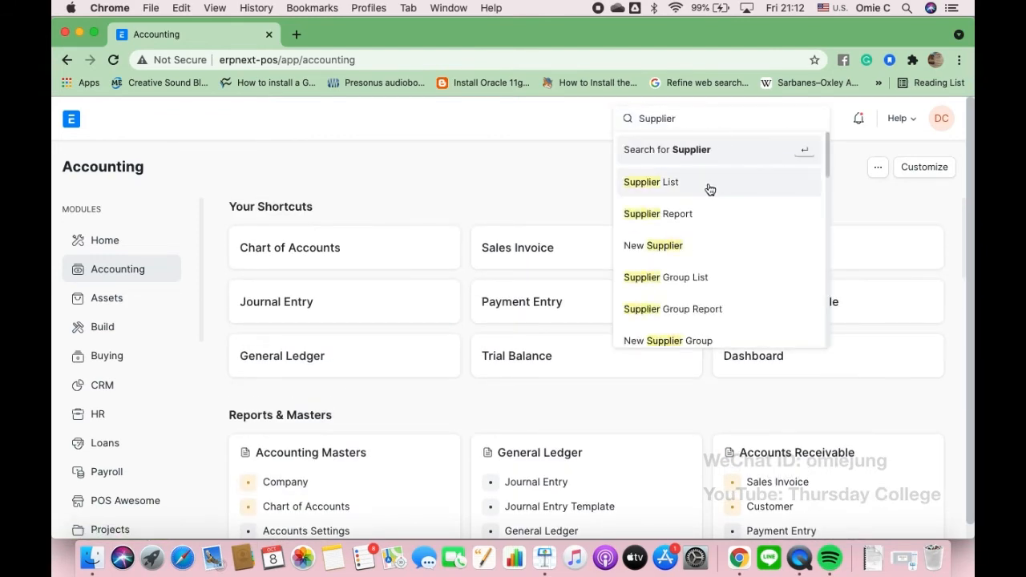
pyautogui.click(708, 186)
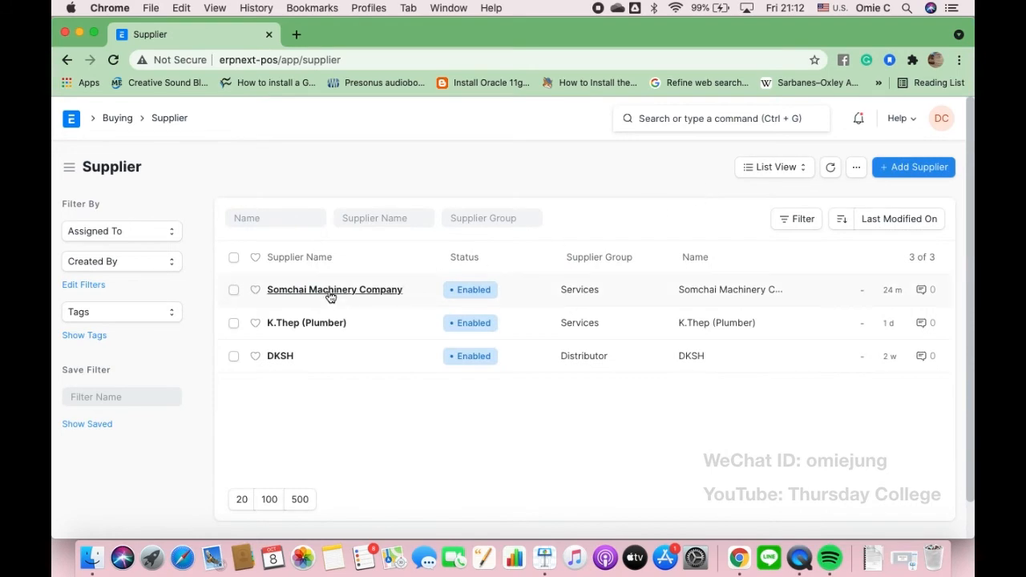
# - Enter and save the tax ID on the Somchai Machinery Company supplier, then go to Buying
pyautogui.click(331, 293)
pyautogui.scroll(-5, 331, 297)
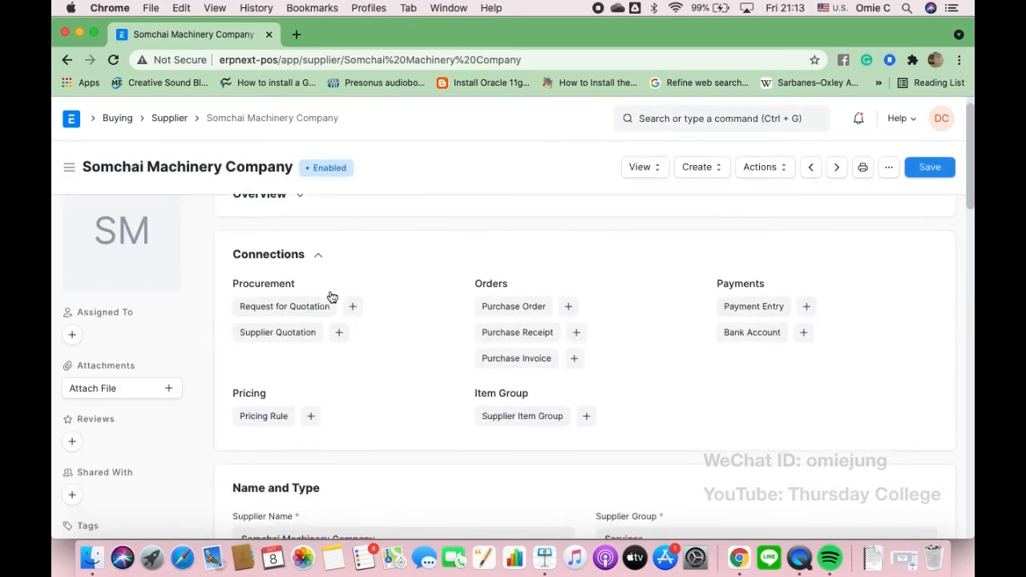
pyautogui.scroll(-2, 331, 296)
pyautogui.click(269, 435)
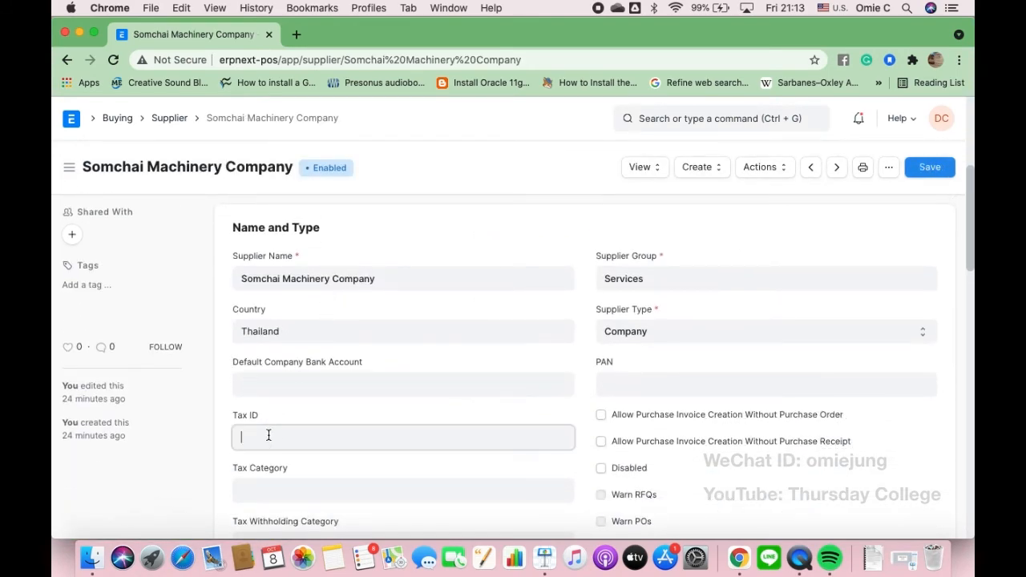
pyautogui.write('3456789012345')
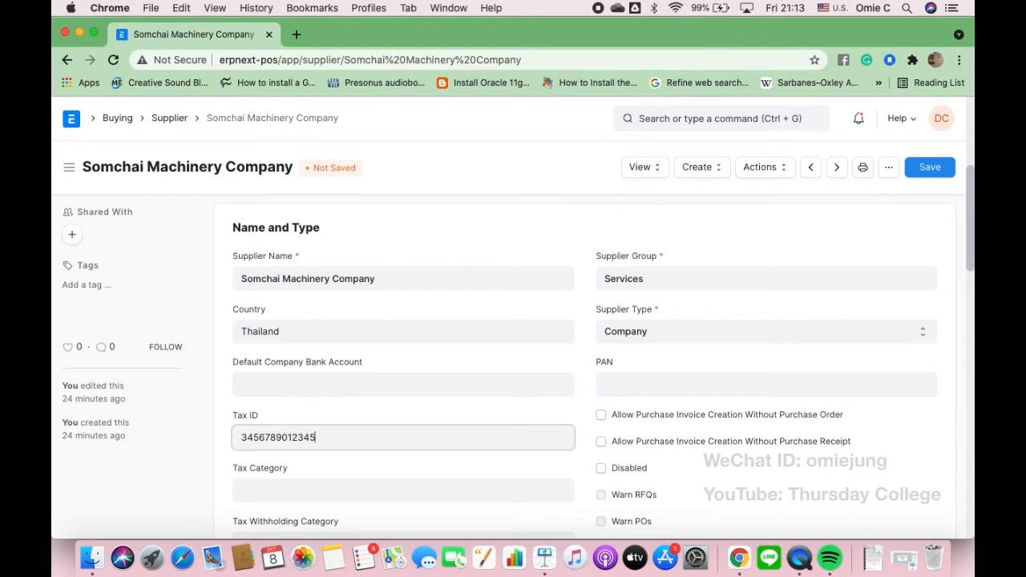
pyautogui.write('6')
pyautogui.click(927, 169)
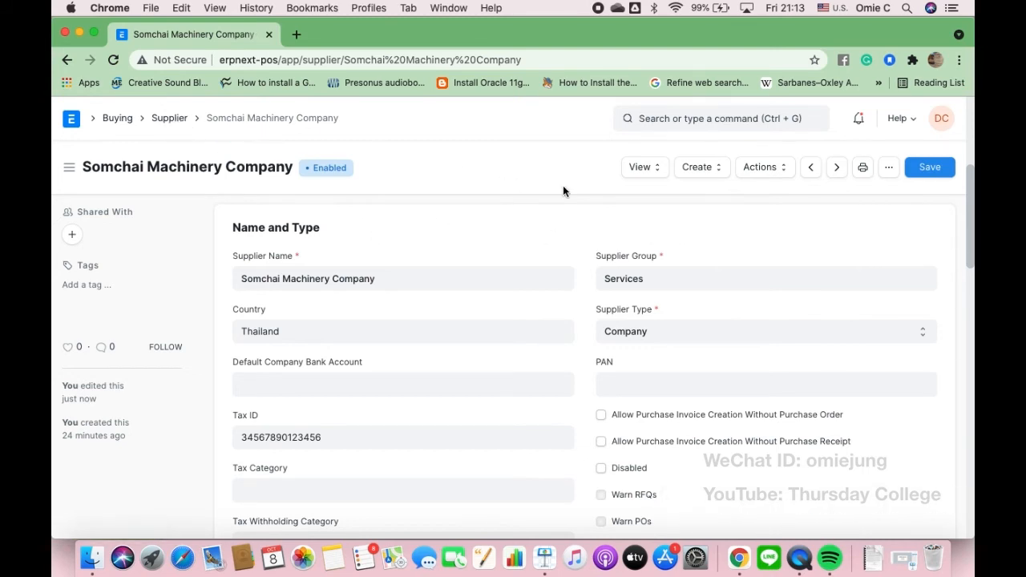
pyautogui.click(711, 171)
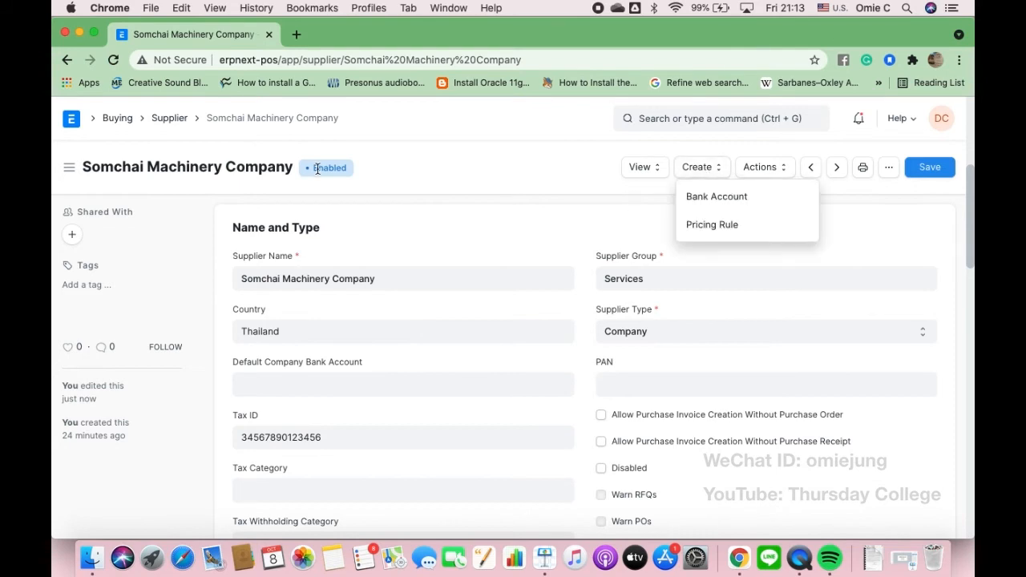
pyautogui.click(117, 119)
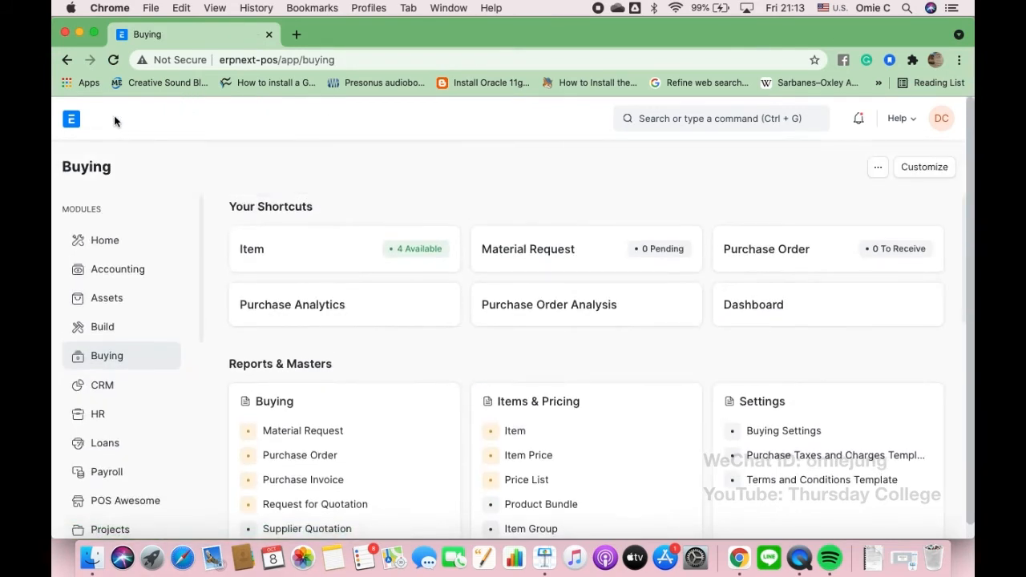
pyautogui.click(317, 479)
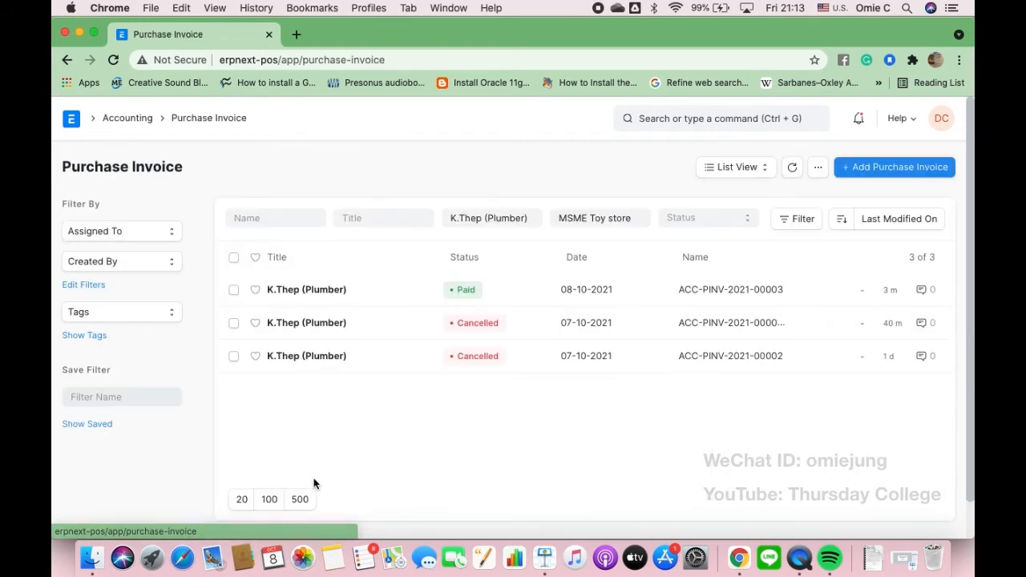
pyautogui.click(914, 170)
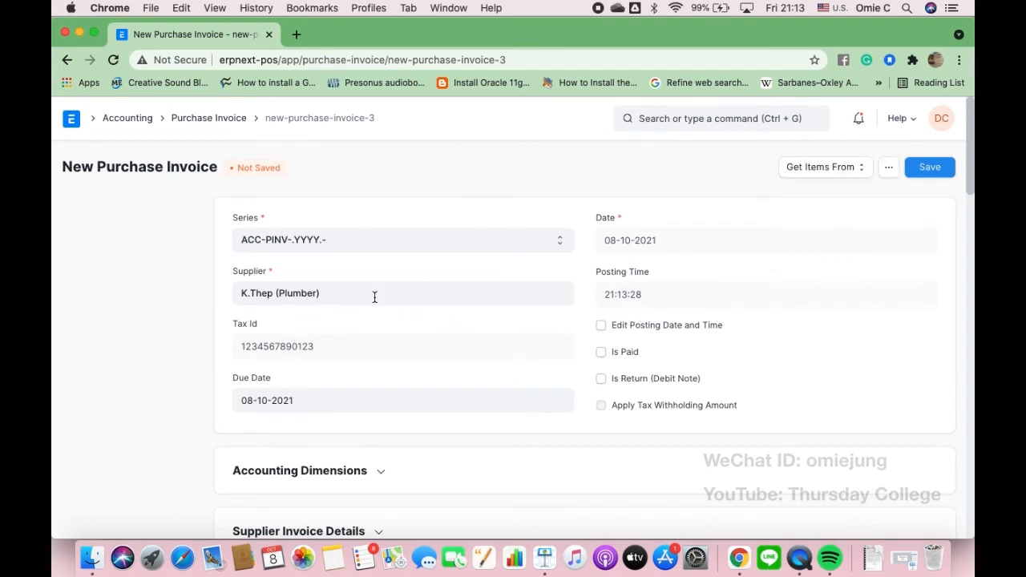
pyautogui.click(373, 297)
pyautogui.press('BackSpace')
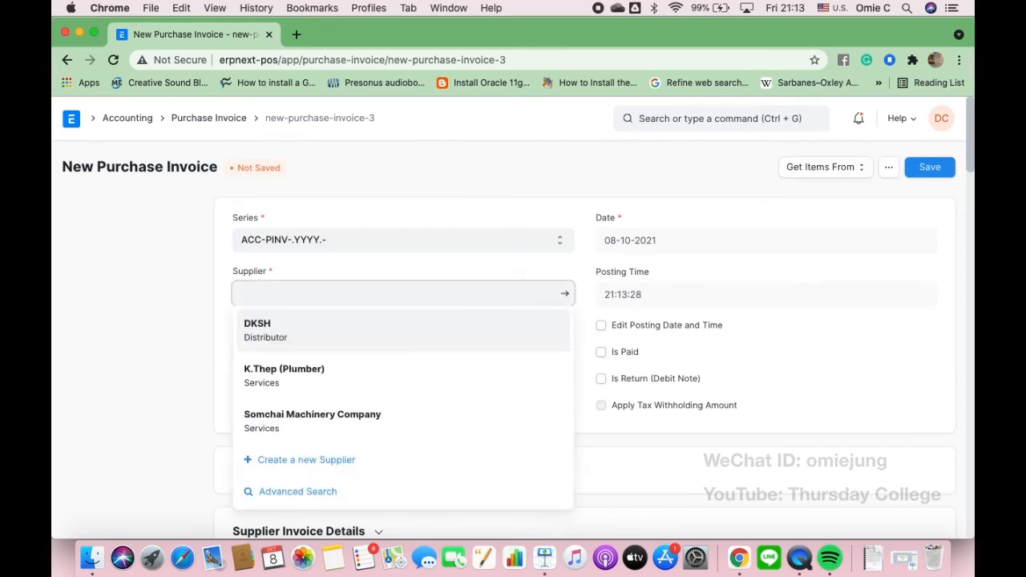
pyautogui.click(296, 420)
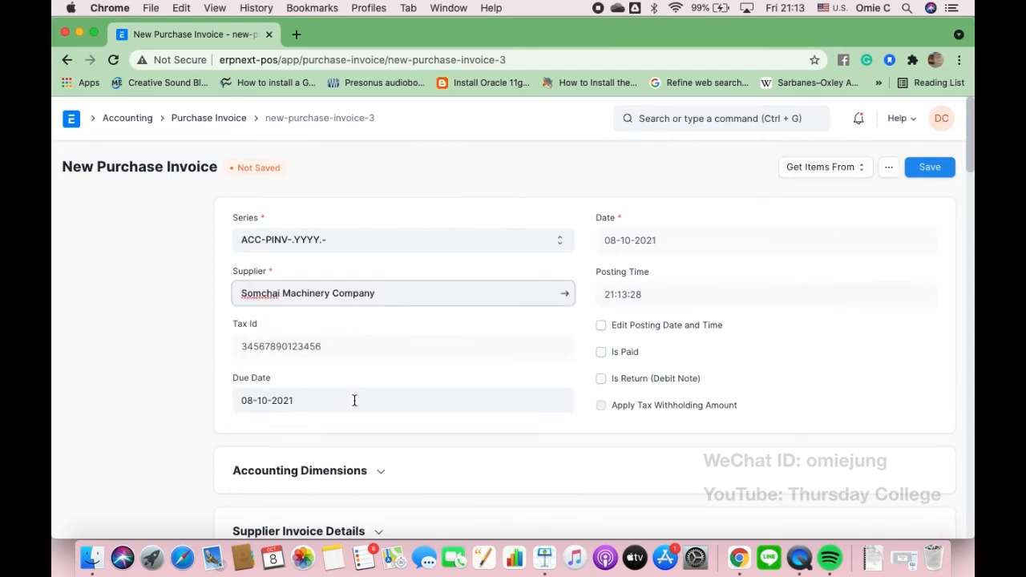
pyautogui.scroll(-3, 483, 375)
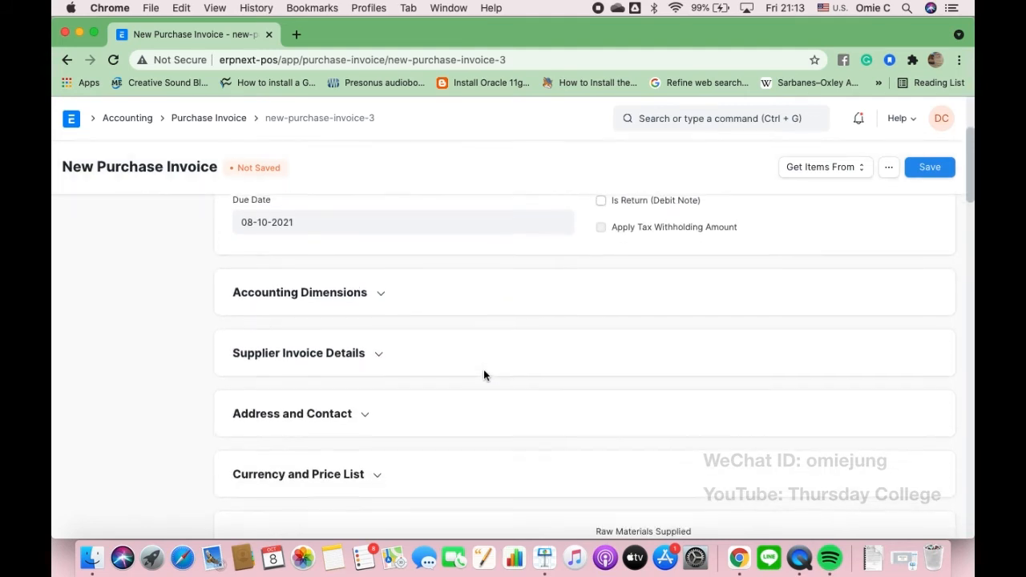
pyautogui.scroll(-4, 483, 374)
pyautogui.scroll(5, 483, 375)
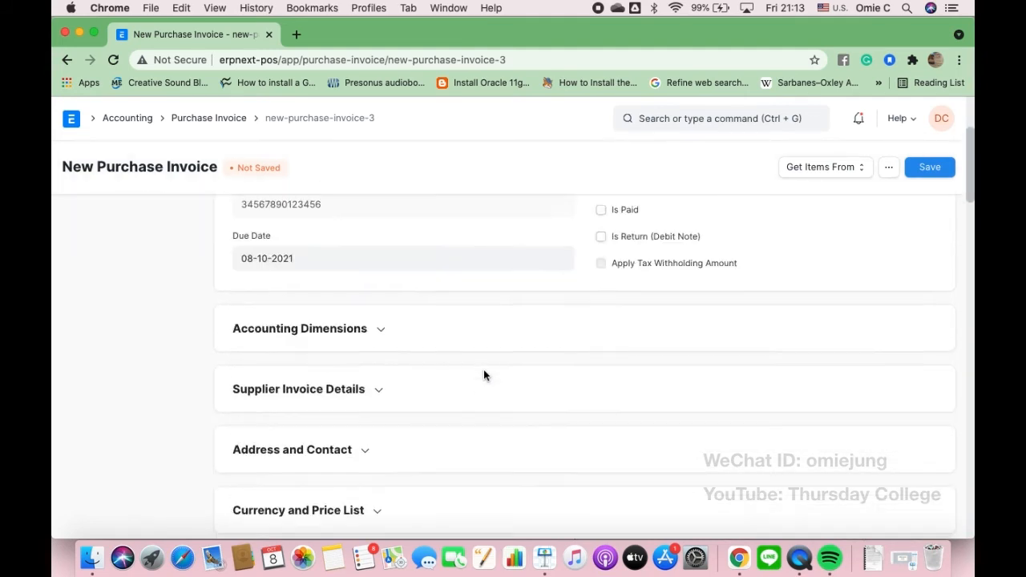
pyautogui.scroll(-7, 485, 376)
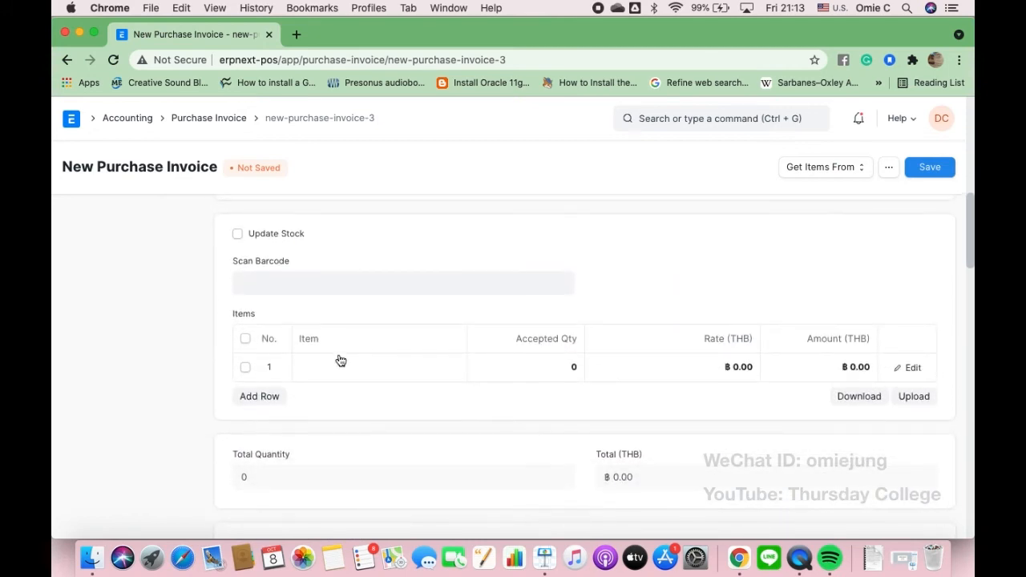
# - Add item SERV003 at quantity 1 and rate 5,000 to the invoice's Items table
pyautogui.click(338, 366)
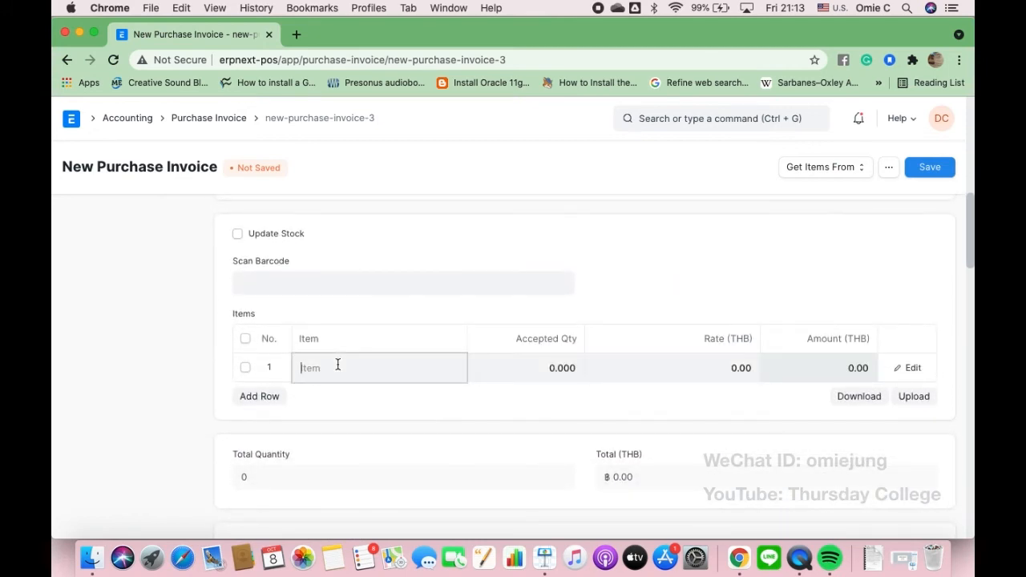
pyautogui.scroll(-1, 339, 453)
pyautogui.scroll(-1, 340, 452)
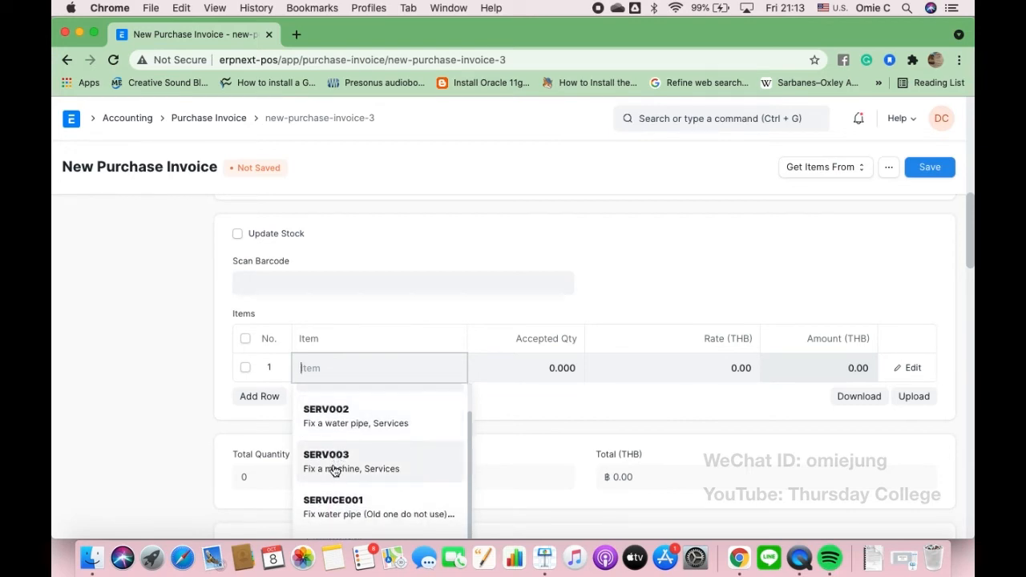
pyautogui.click(335, 465)
pyautogui.click(703, 368)
pyautogui.write('5,0')
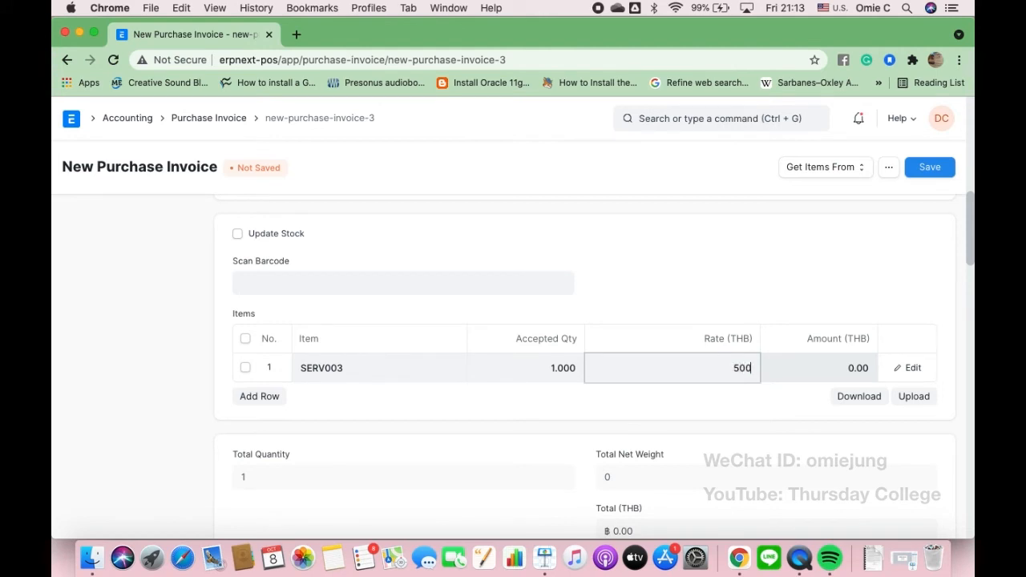
pyautogui.write('00')
pyautogui.click(795, 365)
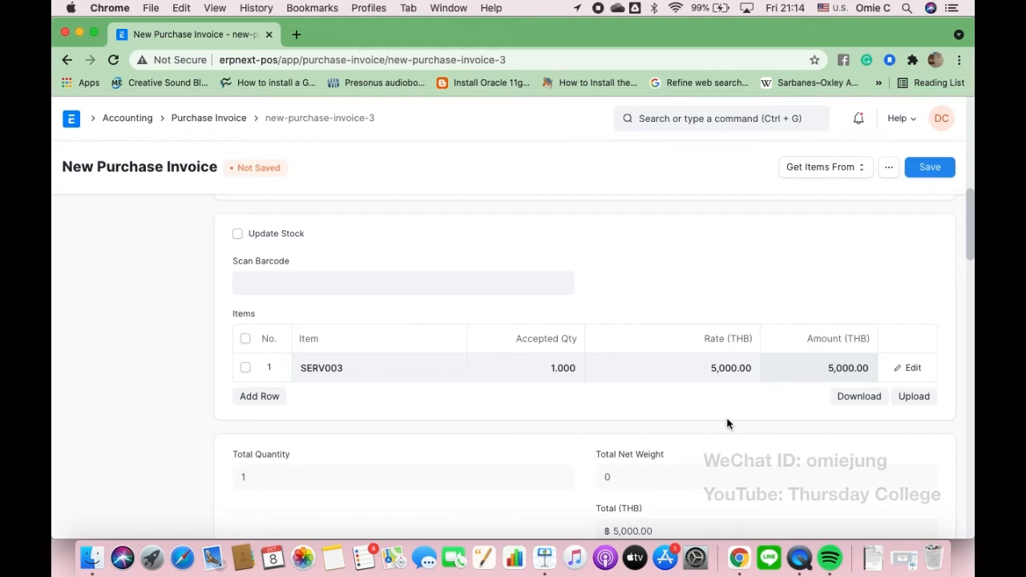
pyautogui.scroll(-3, 727, 423)
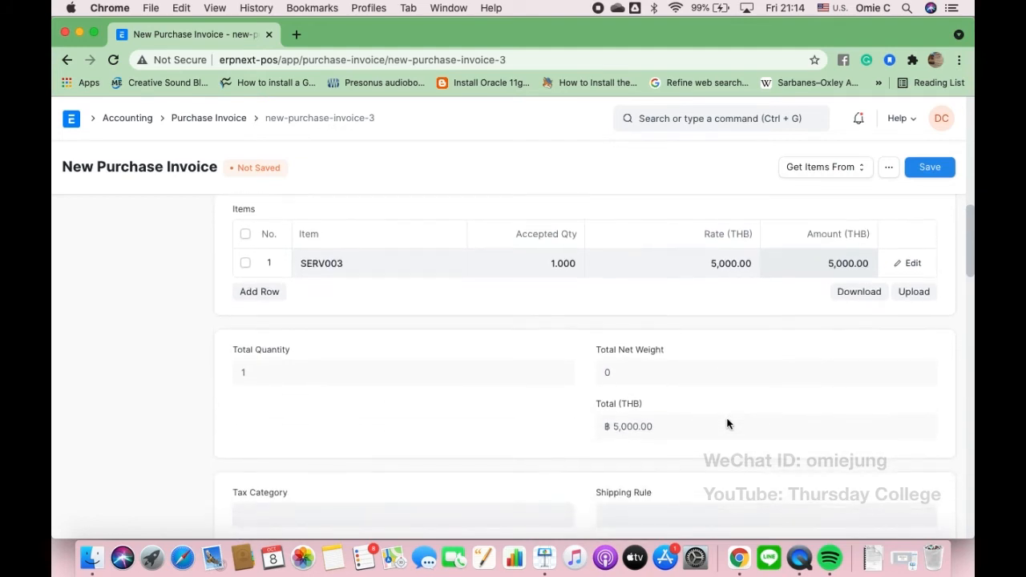
pyautogui.scroll(2, 726, 423)
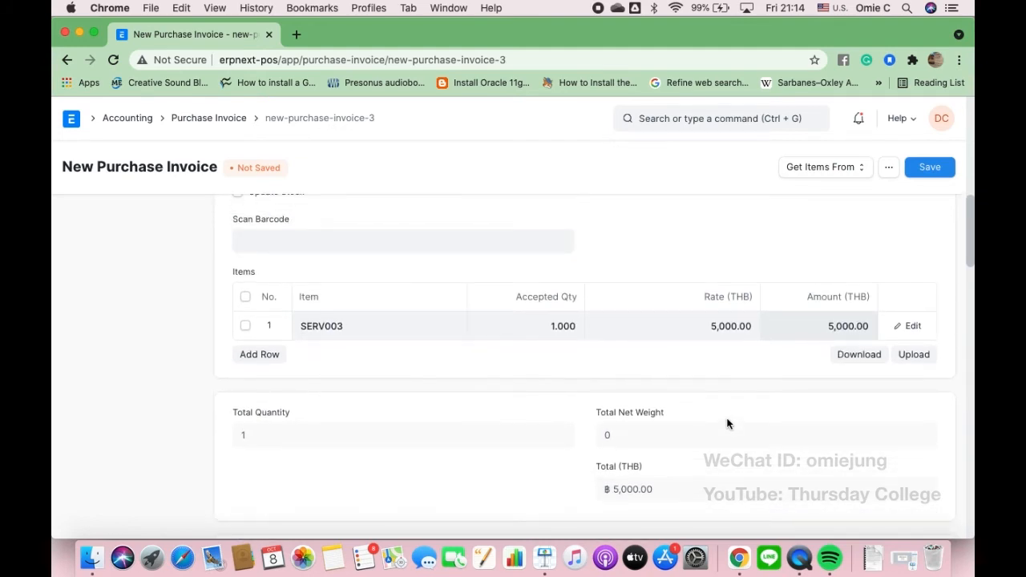
pyautogui.scroll(-2, 726, 423)
pyautogui.scroll(-1, 727, 423)
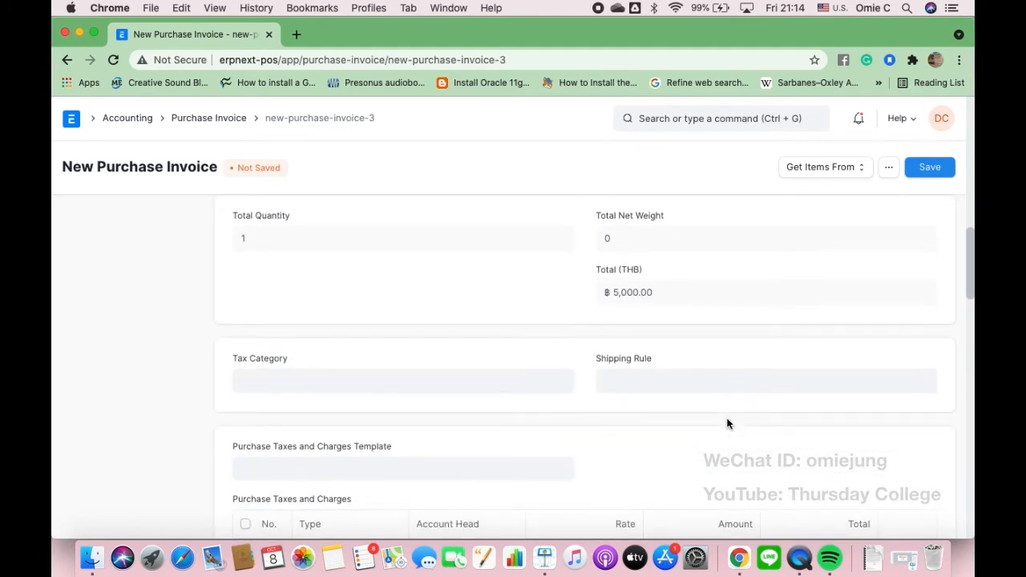
# - Set tax category Thailand WHT 3% and apply the Thailand Tax - MTS template
pyautogui.click(395, 379)
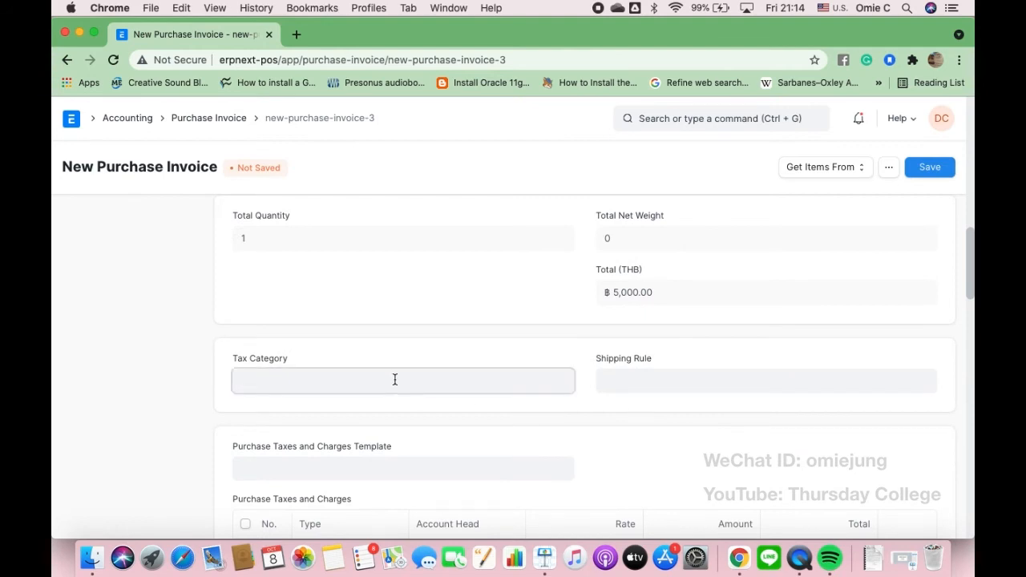
pyautogui.click(335, 416)
pyautogui.scroll(-1, 337, 415)
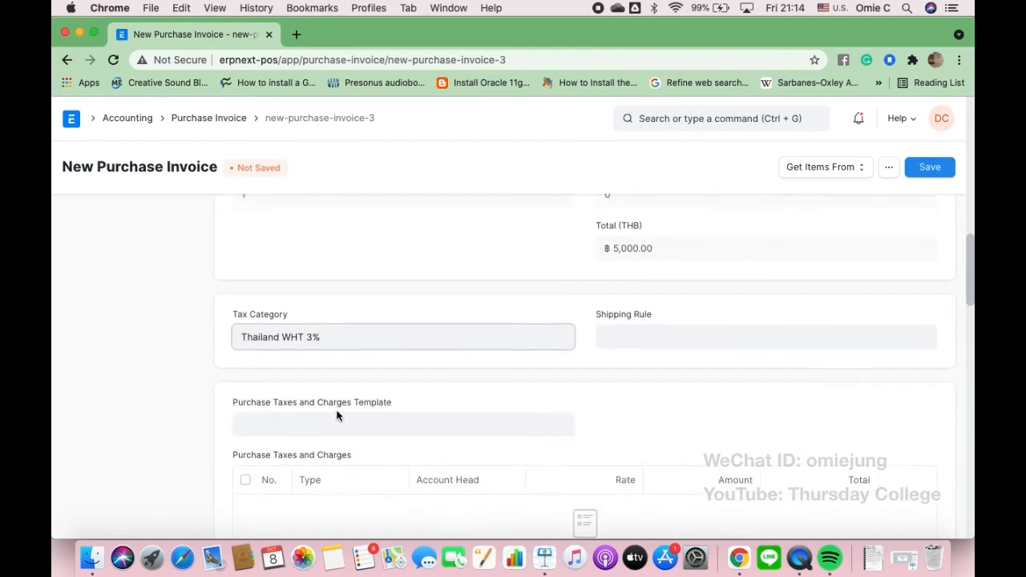
pyautogui.scroll(-2, 337, 412)
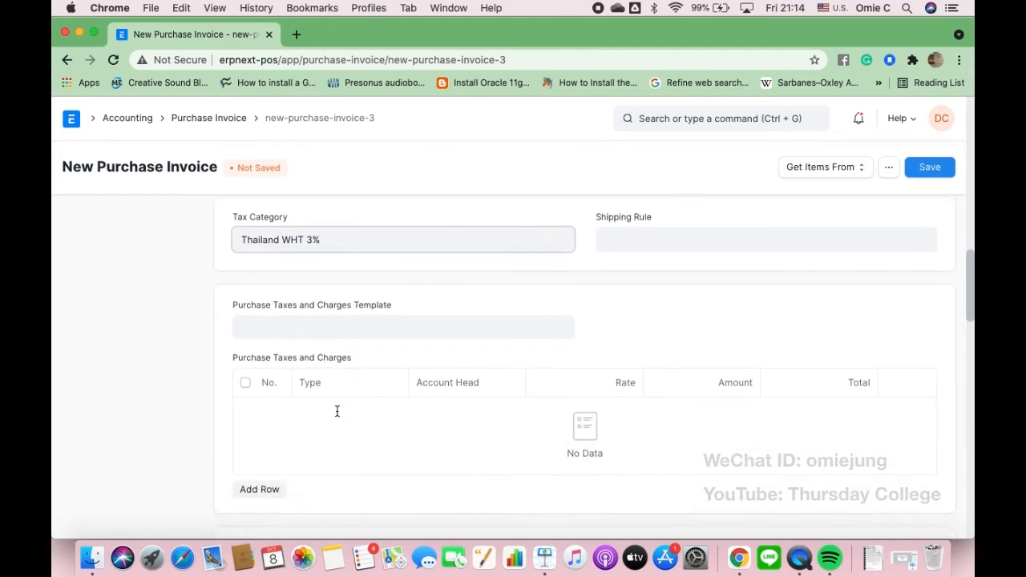
pyautogui.click(258, 338)
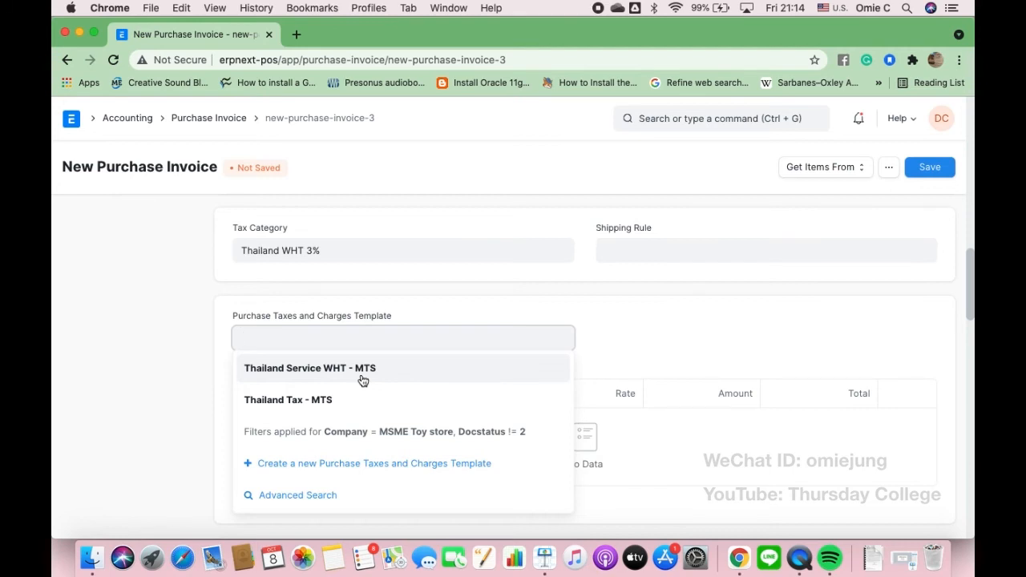
pyautogui.click(315, 407)
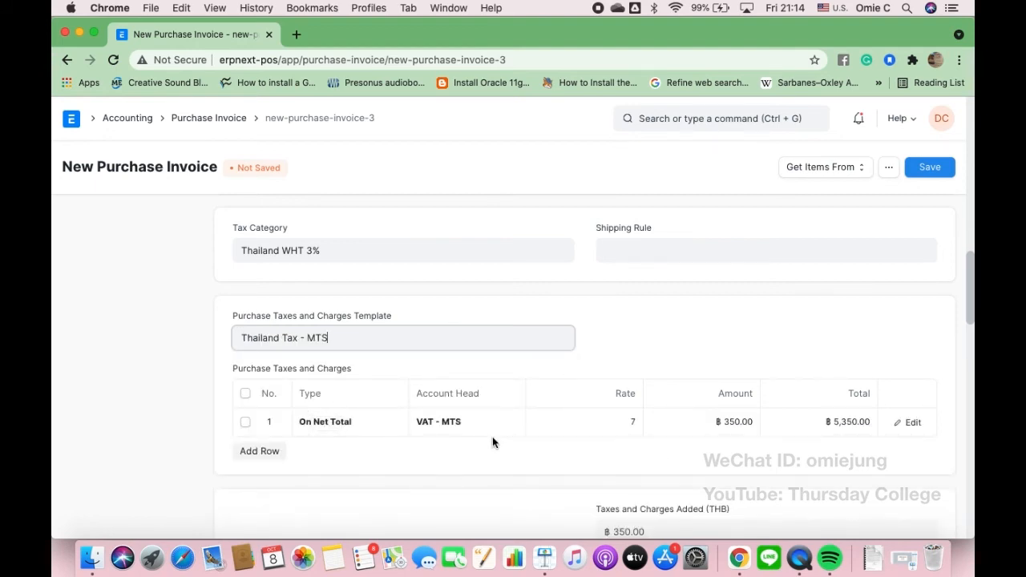
# - Add a tax row with account head WHT-Service - MTS, then view the withholding-tax slide
pyautogui.click(268, 450)
pyautogui.click(451, 449)
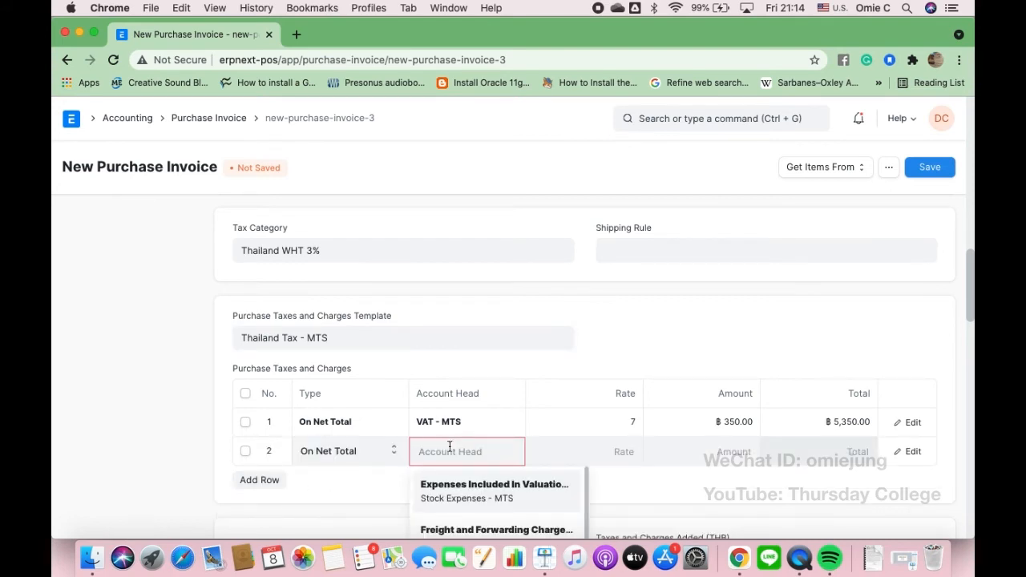
pyautogui.scroll(-6, 450, 461)
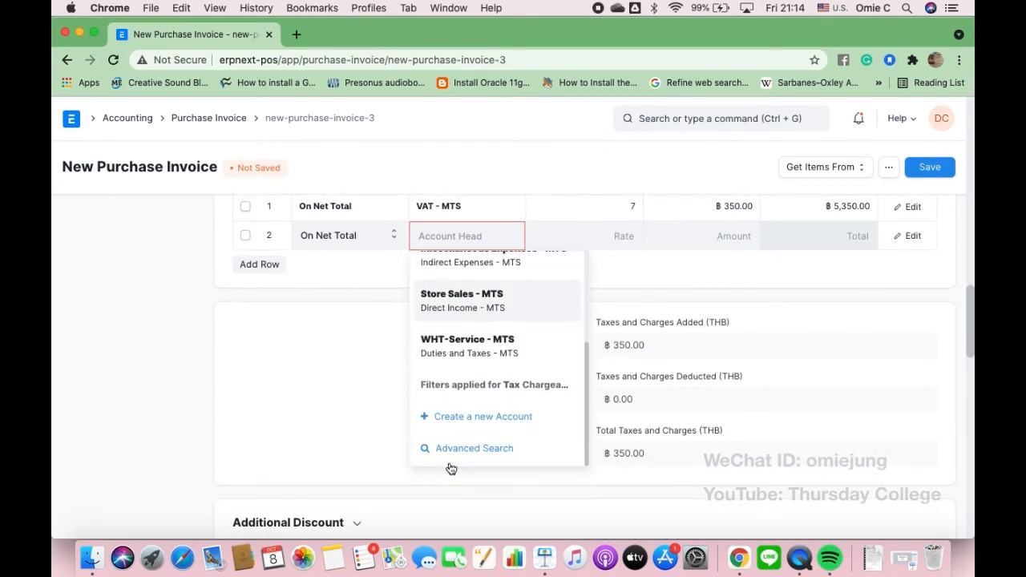
pyautogui.click(471, 352)
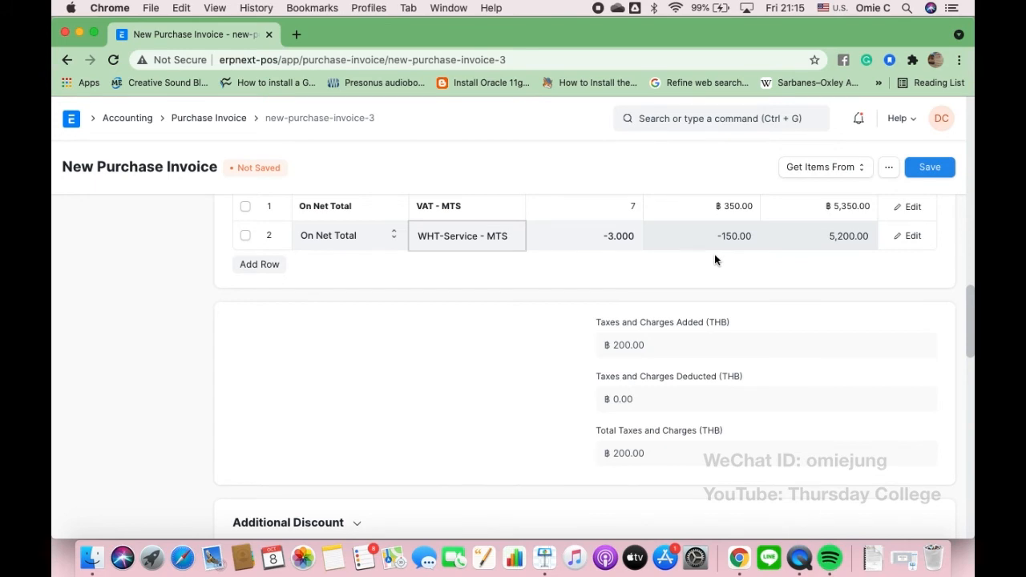
pyautogui.scroll(3, 709, 256)
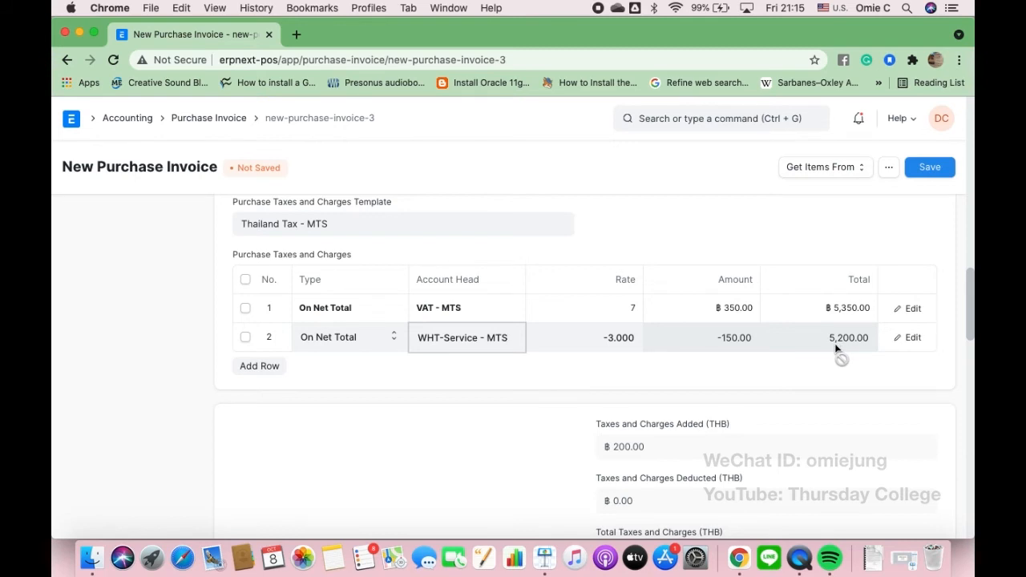
pyautogui.click(545, 557)
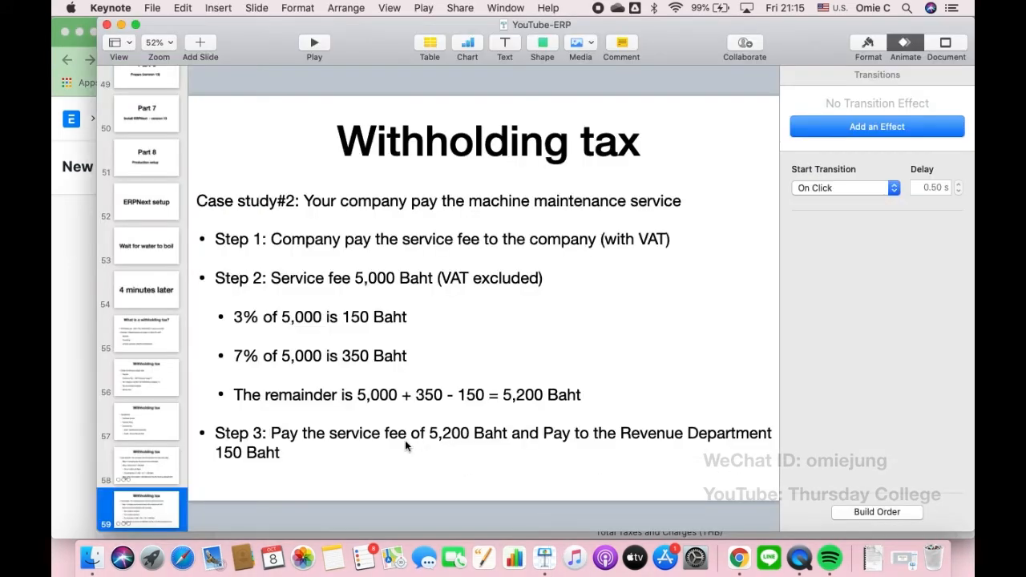
# - Return from Keynote to the purchase invoice and review its tax summary
pyautogui.click(78, 311)
pyautogui.scroll(-3, 470, 407)
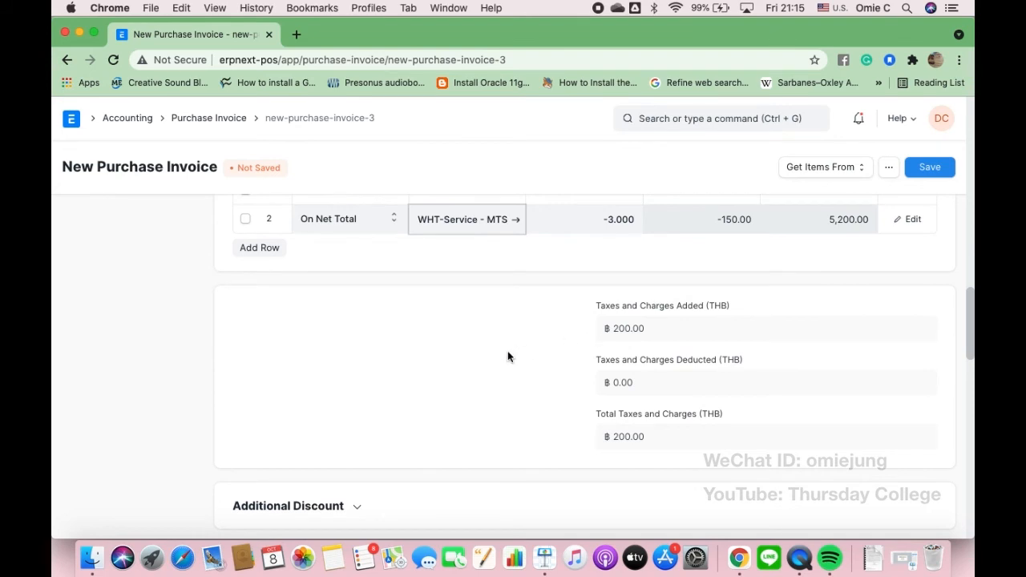
# - Set the invoice's Payment Terms Template to Cash 100%
pyautogui.scroll(-6, 508, 353)
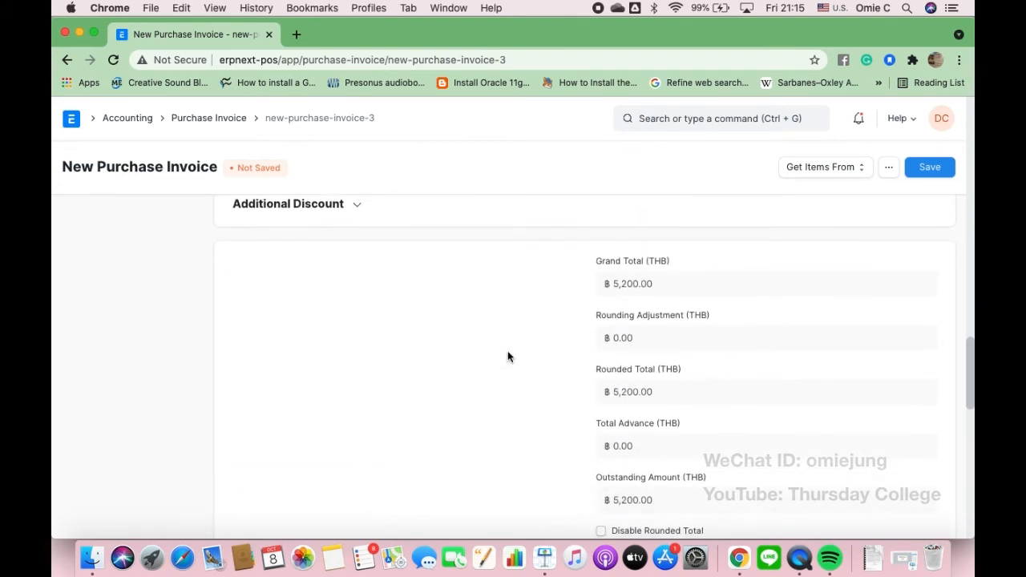
pyautogui.scroll(-5, 508, 352)
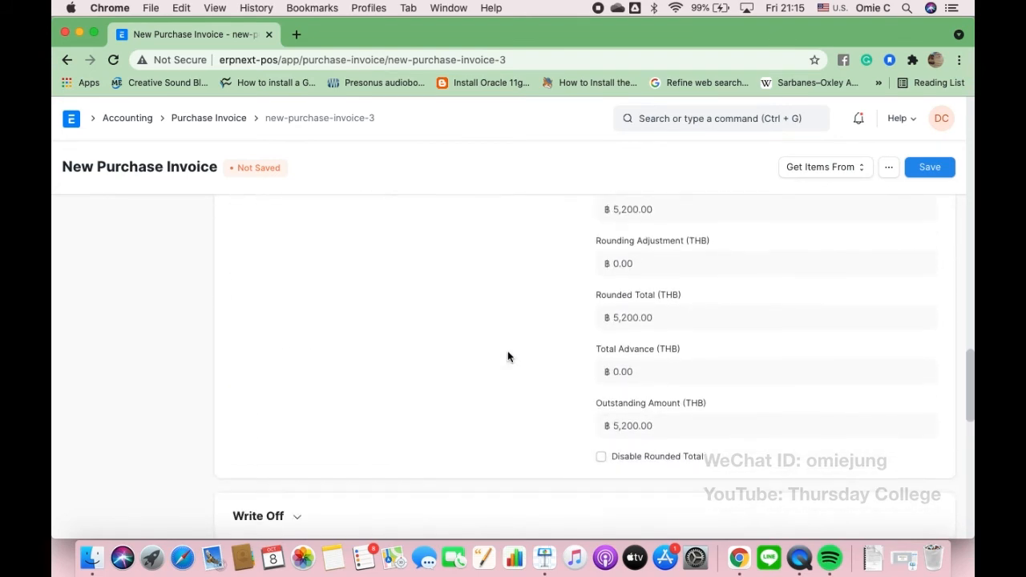
pyautogui.scroll(-4, 507, 356)
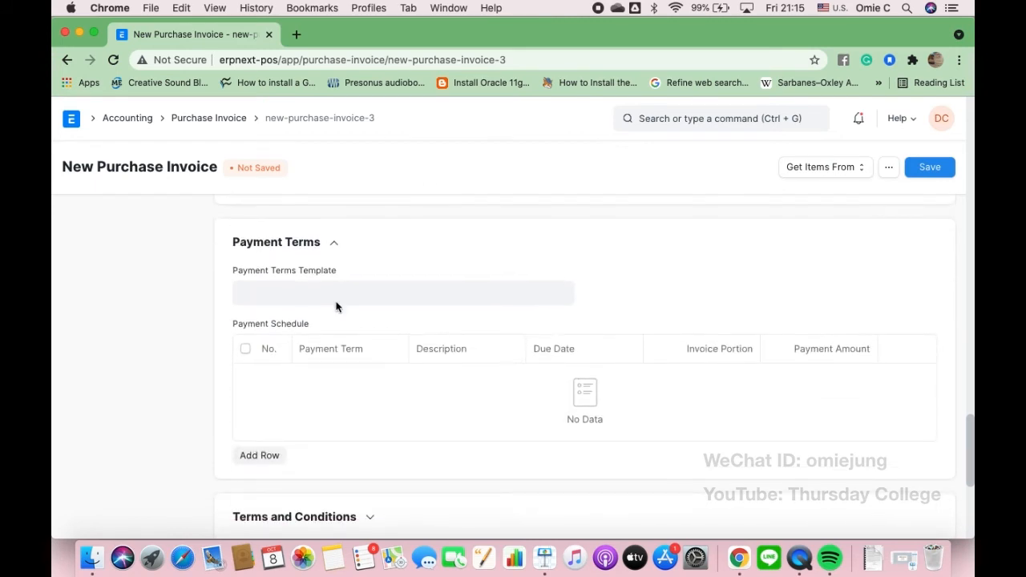
pyautogui.click(295, 290)
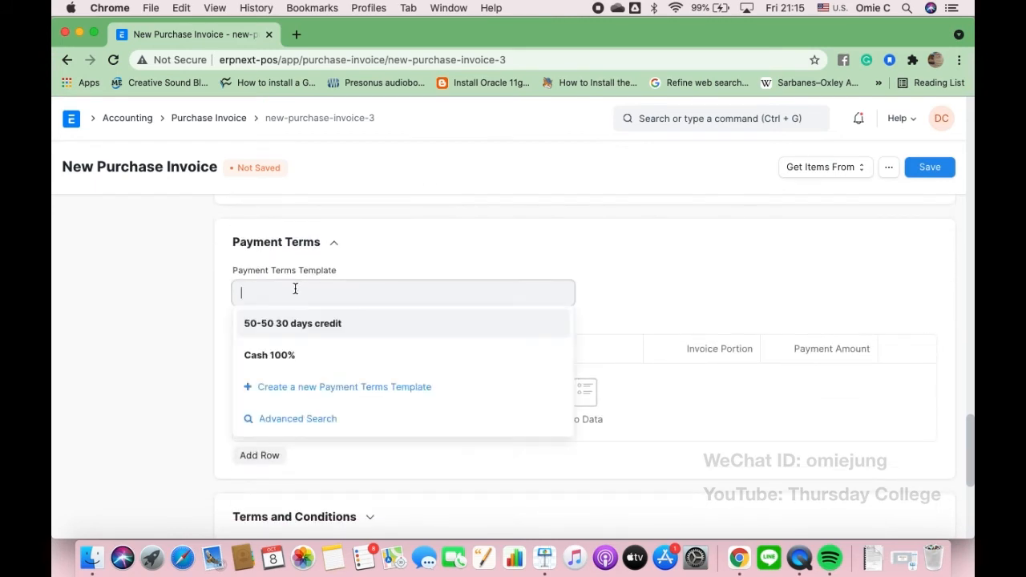
pyautogui.click(278, 357)
# - Save and submit purchase invoice ACC-PINV-2021-00004, confirming the permanent submission
pyautogui.scroll(-3, 195, 406)
pyautogui.scroll(10, 194, 408)
pyautogui.scroll(6, 195, 409)
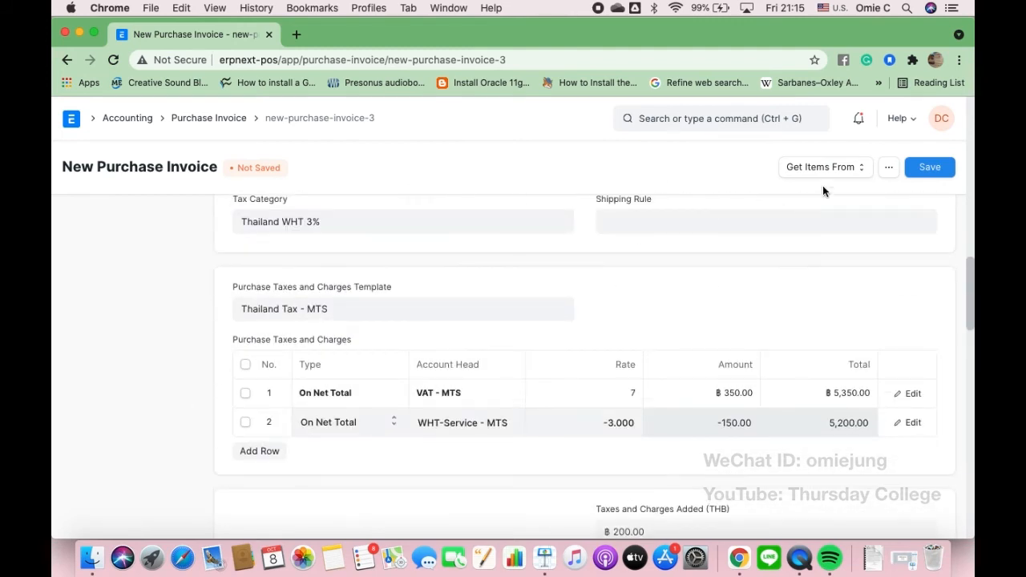
pyautogui.click(927, 168)
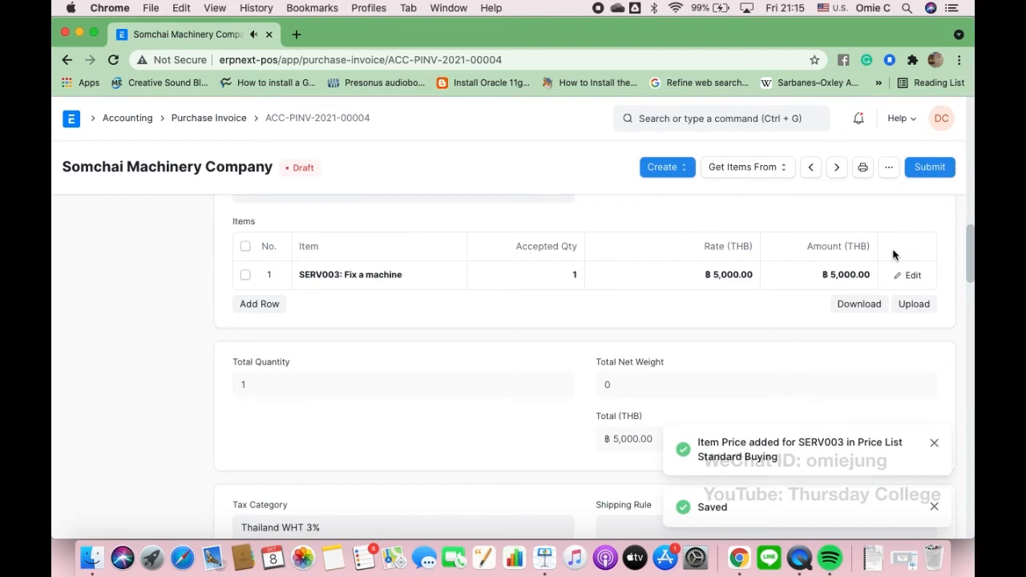
pyautogui.click(932, 170)
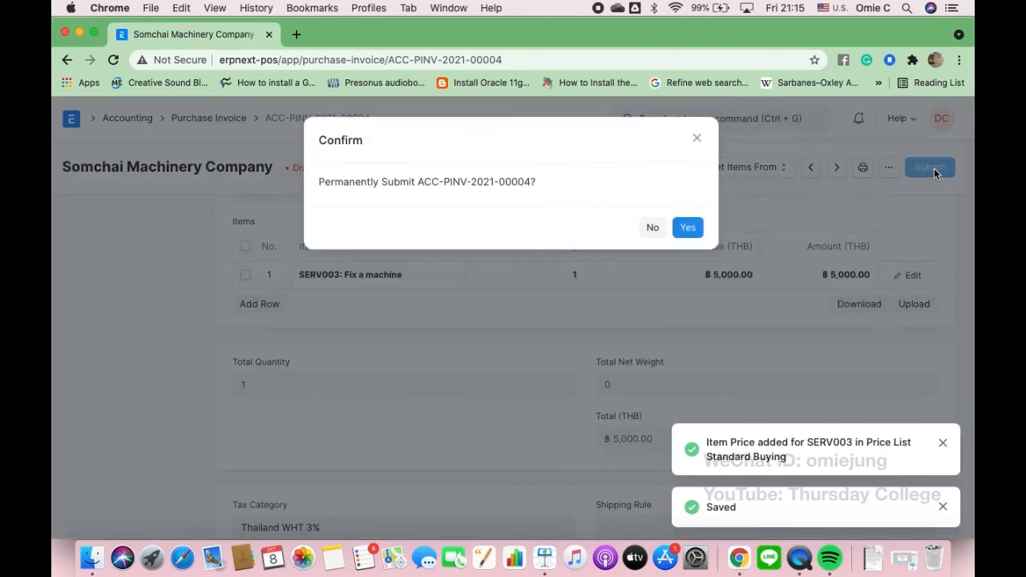
pyautogui.click(687, 231)
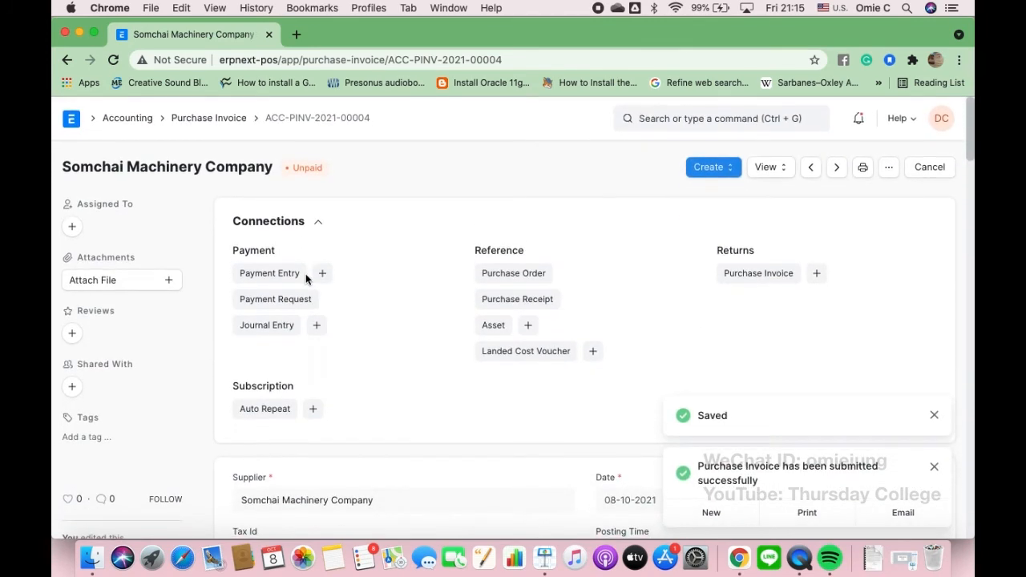
# - Create a payment entry for the invoice with mode of payment Cash
pyautogui.click(322, 276)
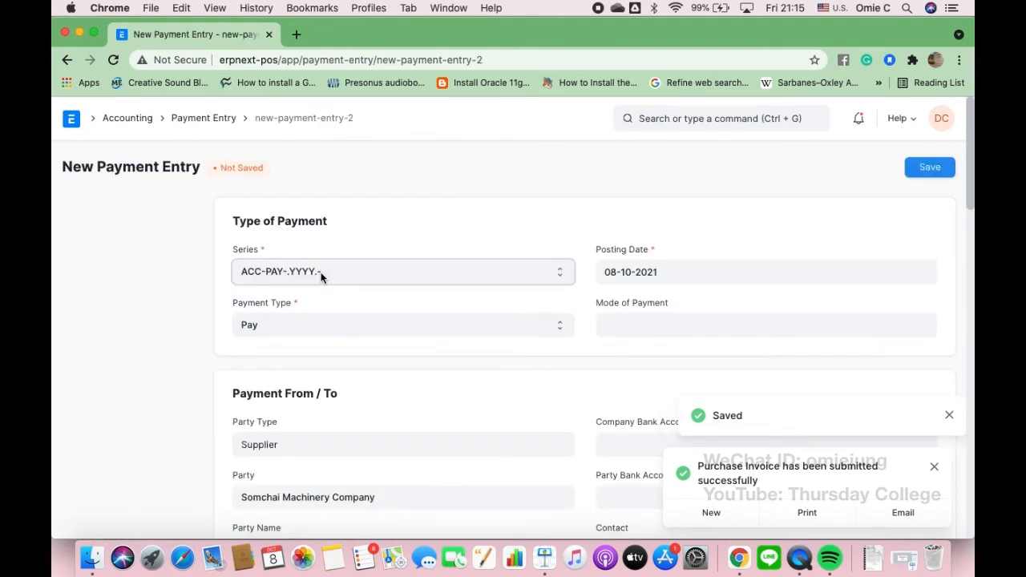
pyautogui.click(630, 324)
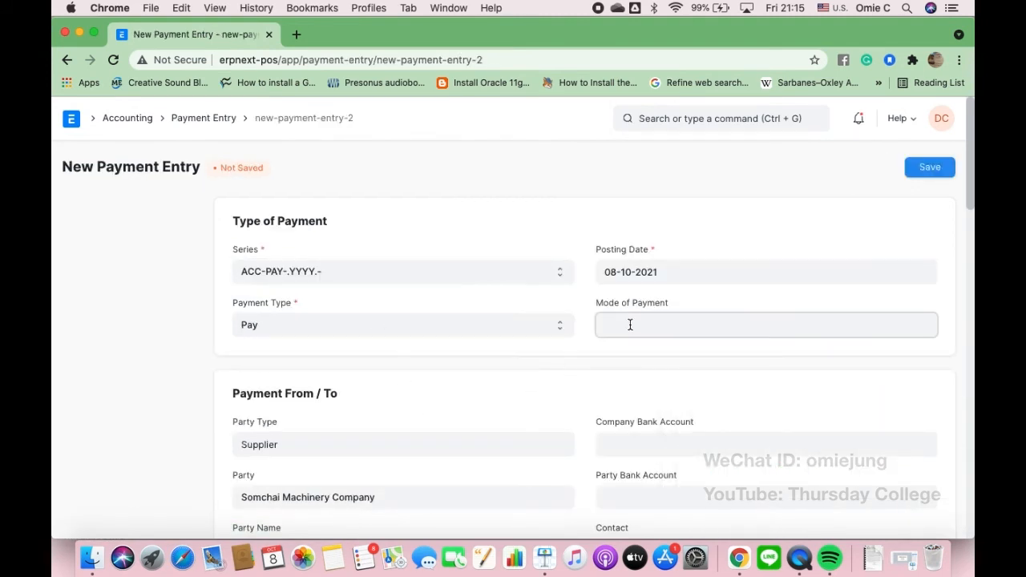
pyautogui.click(628, 391)
pyautogui.scroll(-3, 484, 412)
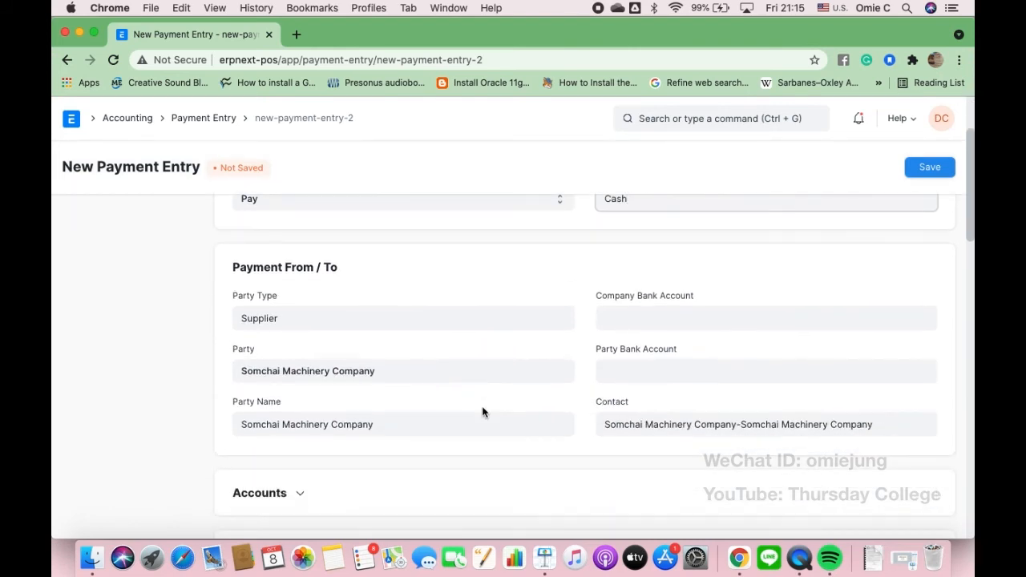
pyautogui.scroll(-10, 483, 412)
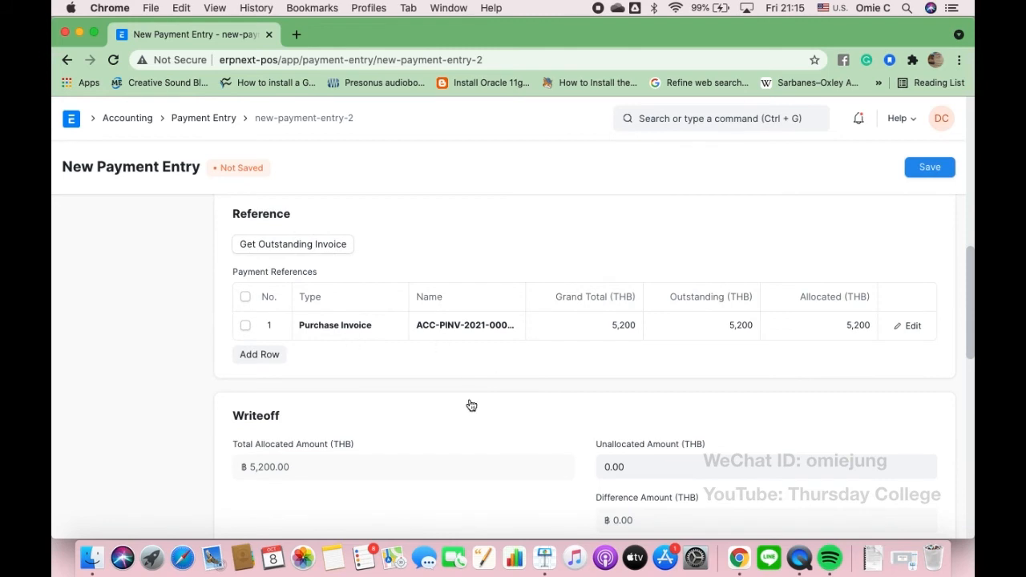
pyautogui.scroll(-6, 472, 404)
pyautogui.scroll(1, 469, 399)
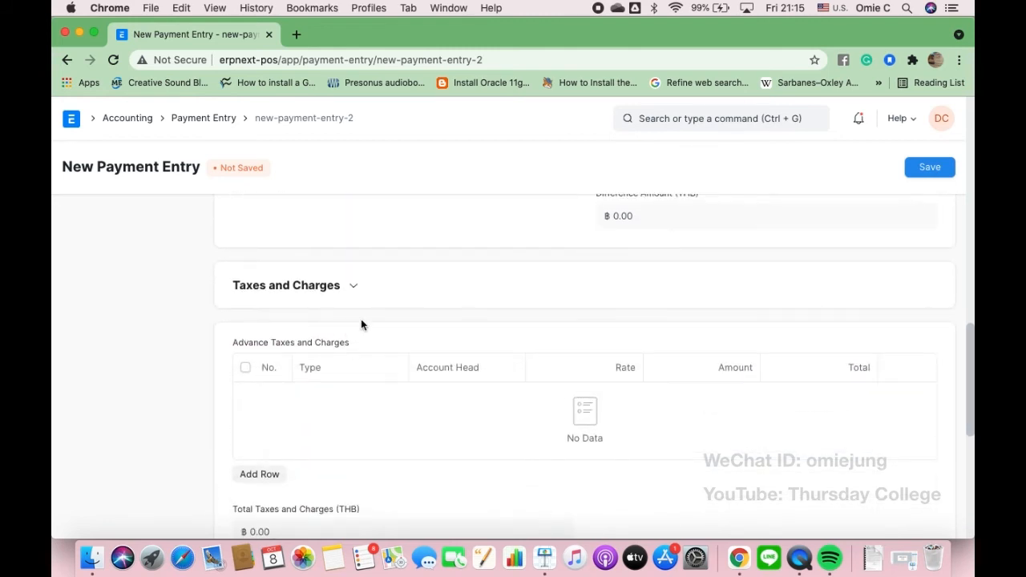
pyautogui.scroll(-2, 460, 304)
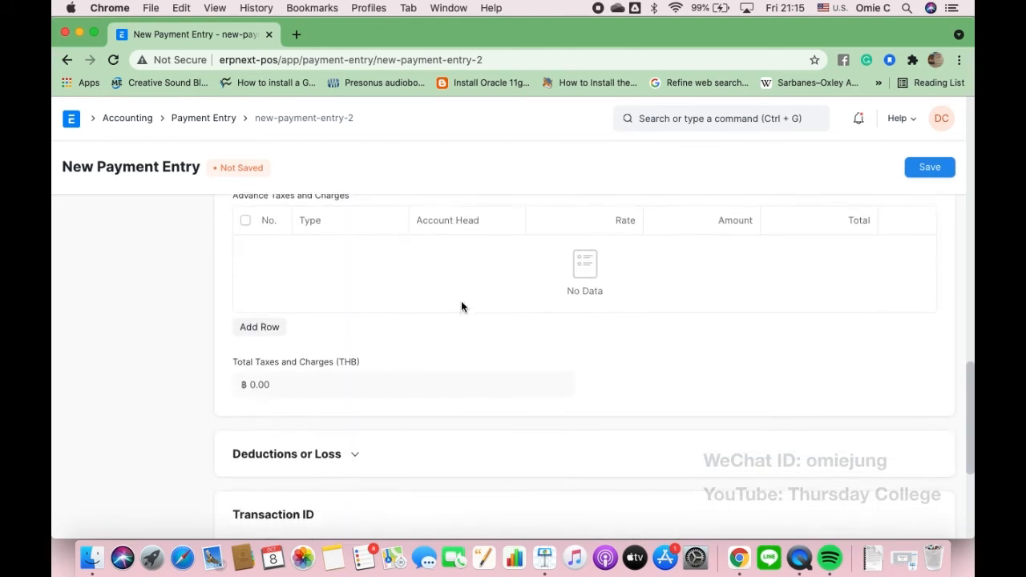
pyautogui.scroll(5, 460, 305)
pyautogui.scroll(8, 460, 300)
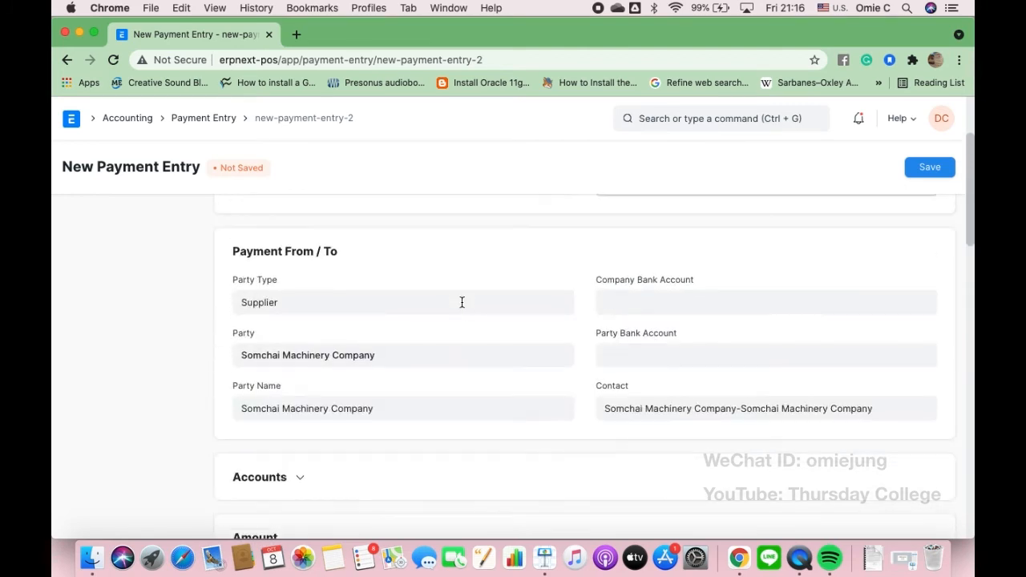
# - Save and submit payment entry ACC-PAY-2021-00004, then return to the Payment Entry list
pyautogui.click(930, 168)
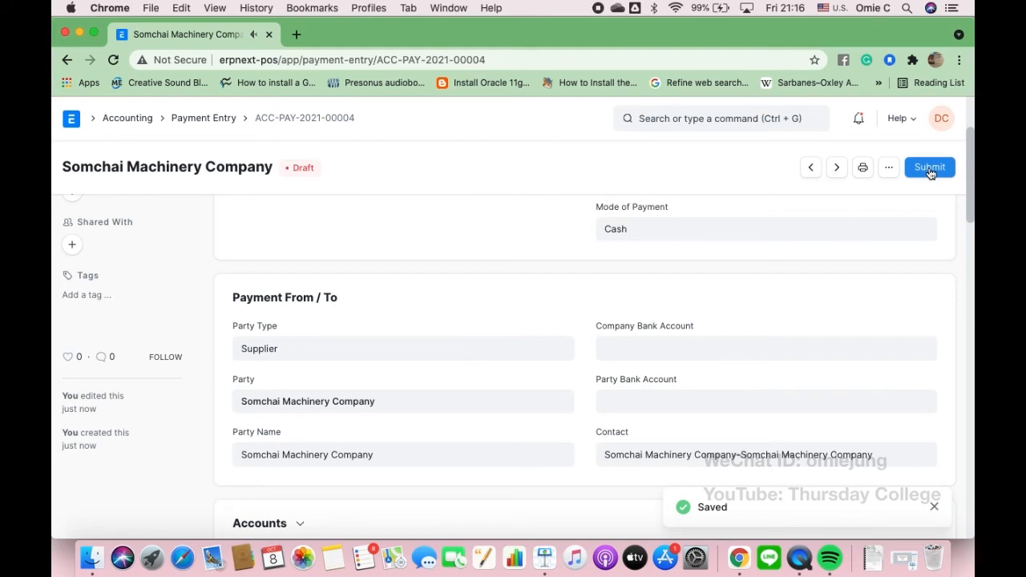
pyautogui.click(930, 169)
pyautogui.click(688, 225)
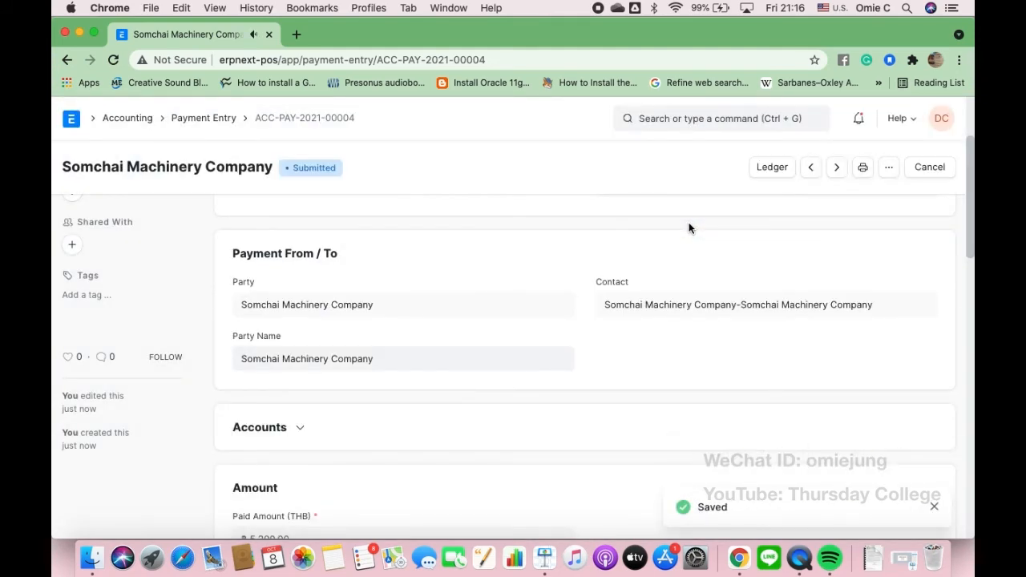
pyautogui.click(210, 122)
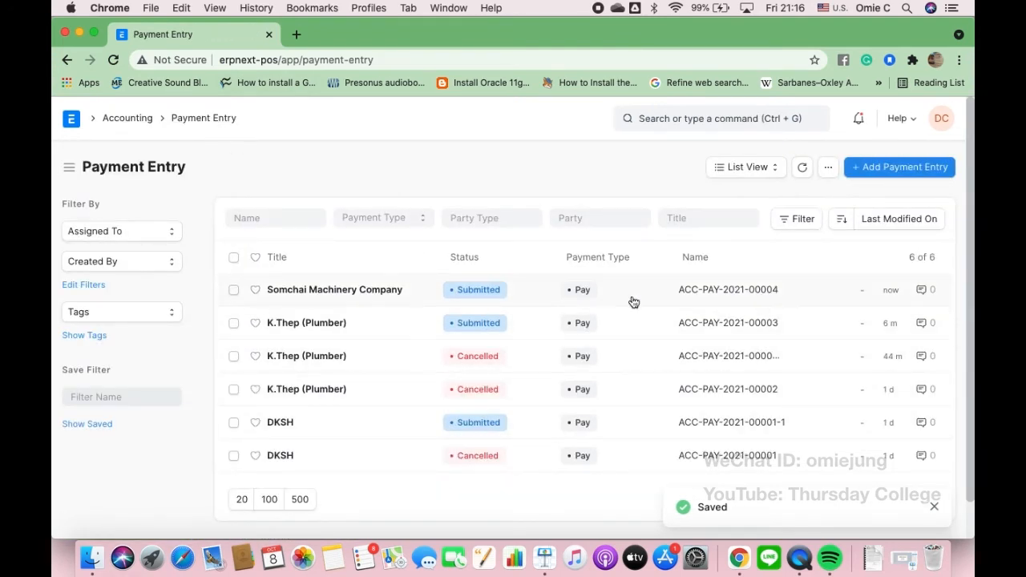
# - In a new Accounting tab, expand the Chart of Accounts to Duties and Taxes and select WHT-Service
pyautogui.rightClick(141, 123)
pyautogui.click(152, 124)
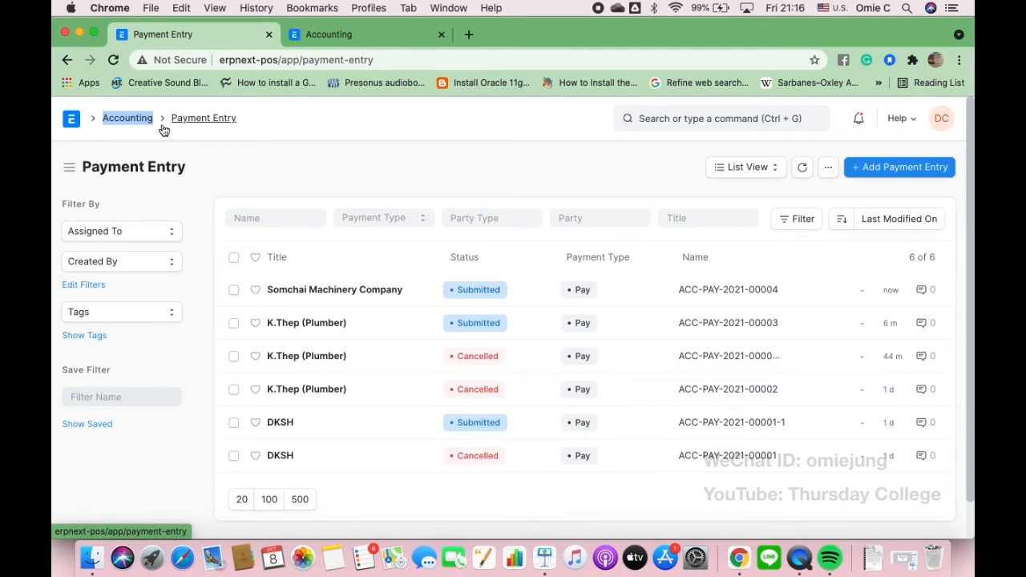
pyautogui.click(359, 38)
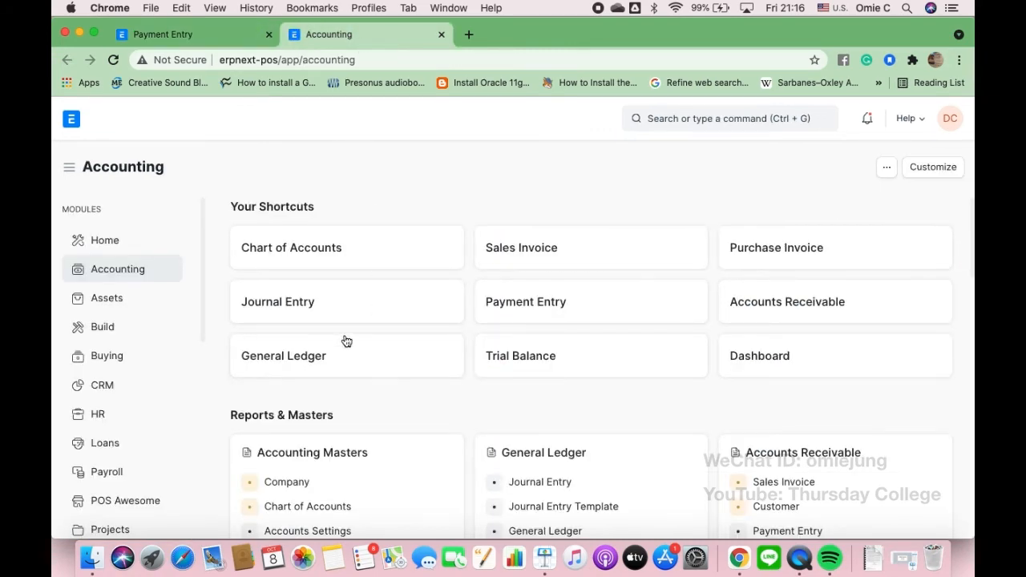
pyautogui.click(324, 253)
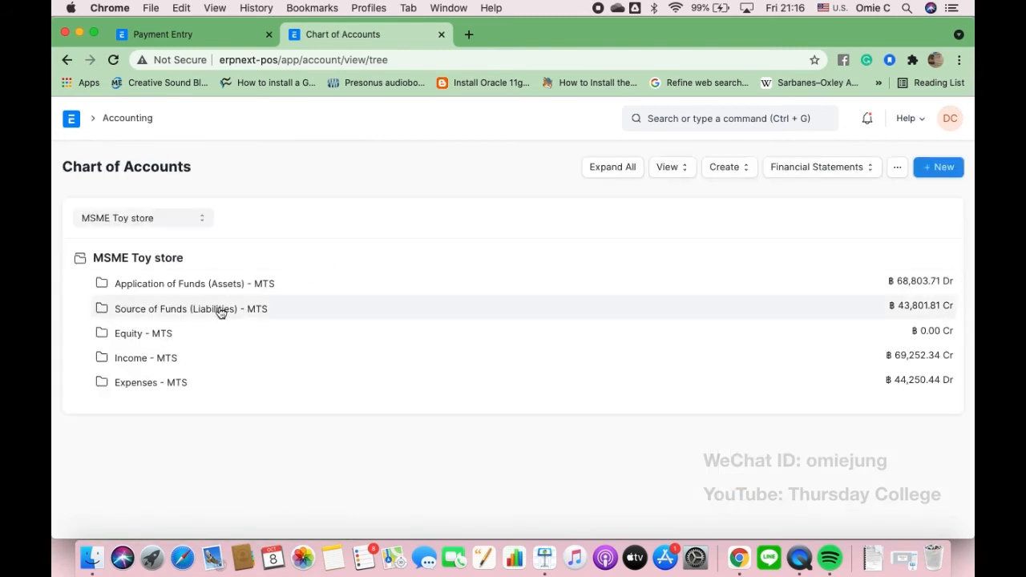
pyautogui.click(217, 313)
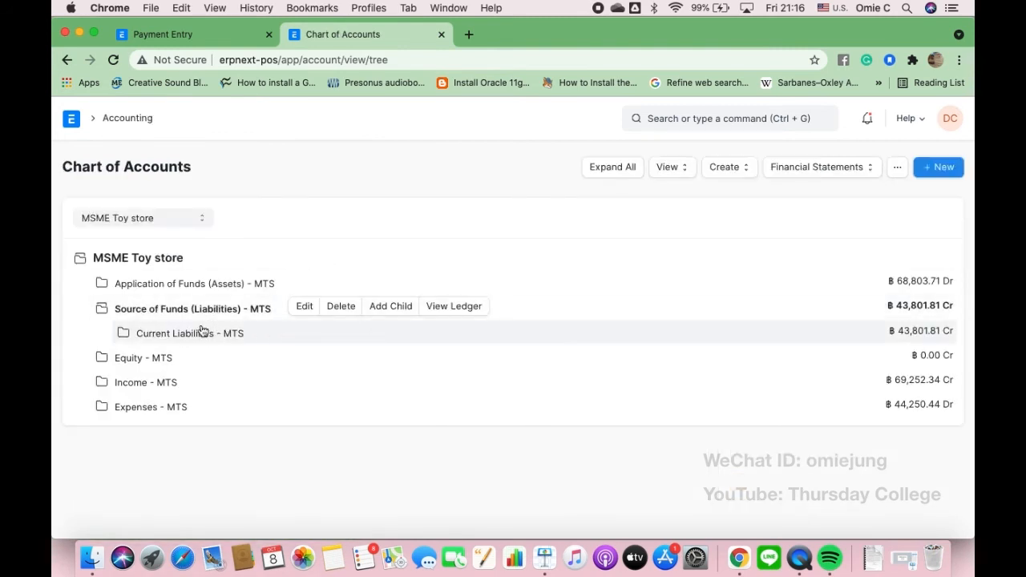
pyautogui.click(199, 335)
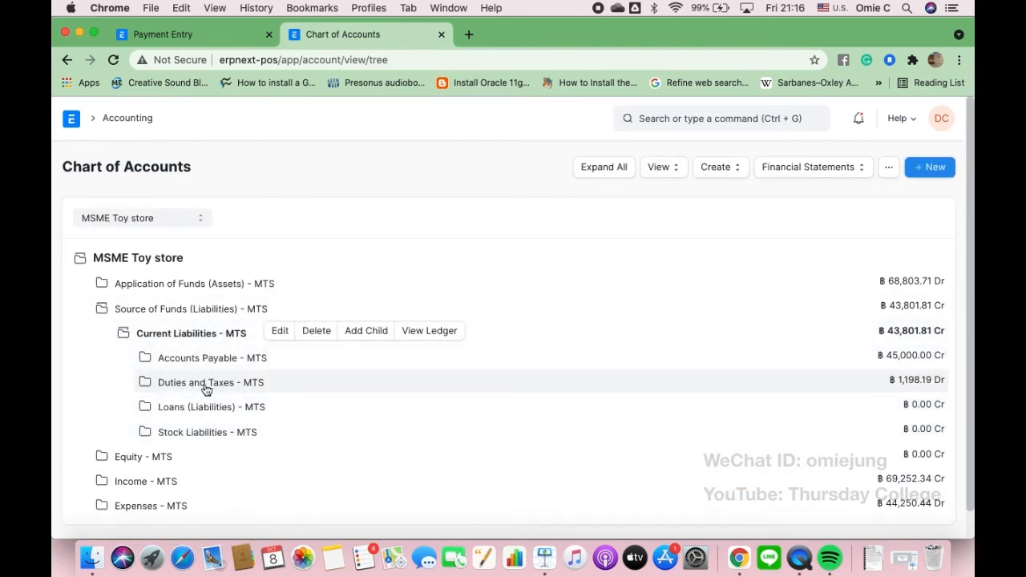
pyautogui.click(205, 386)
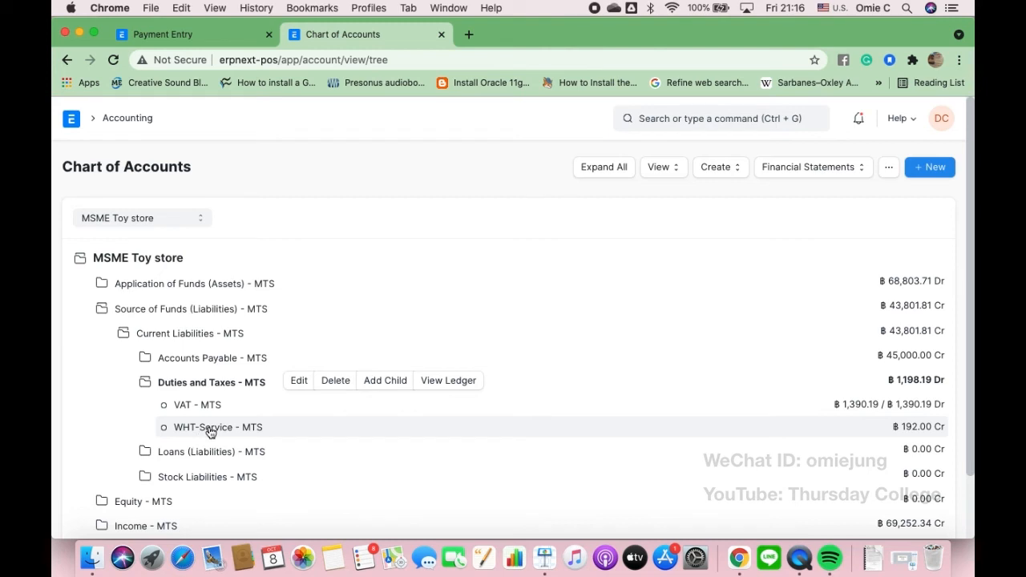
pyautogui.click(210, 431)
# - View the WHT-Service ledger showing 192.000 credited, then switch to the Keynote slide
pyautogui.click(385, 428)
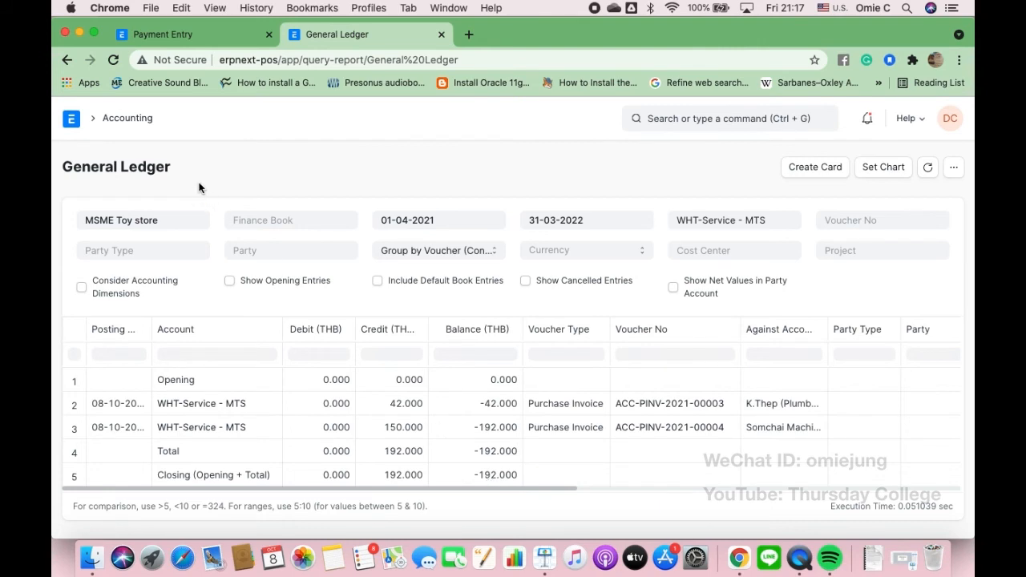
pyautogui.click(542, 558)
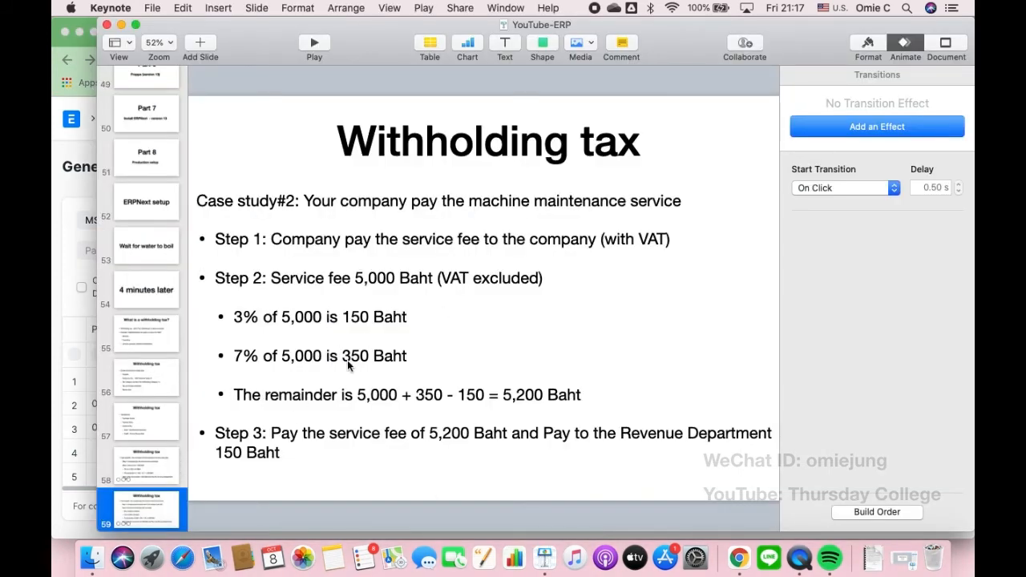
# - Review the Transactions slide 57 listing the journal entry's accounts, then return to Chrome's General Ledger
pyautogui.click(158, 469)
pyautogui.press('Up')
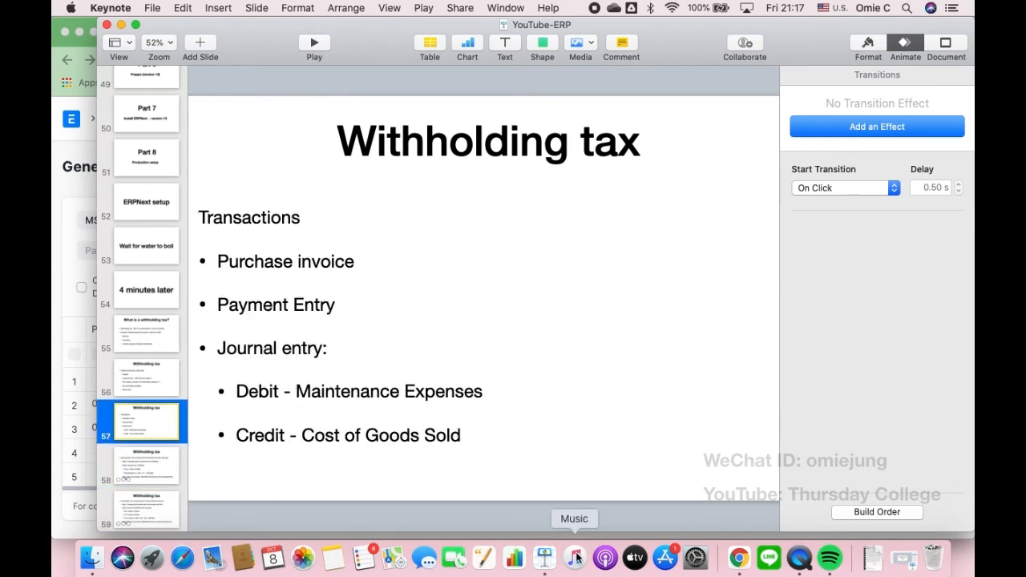
pyautogui.click(736, 564)
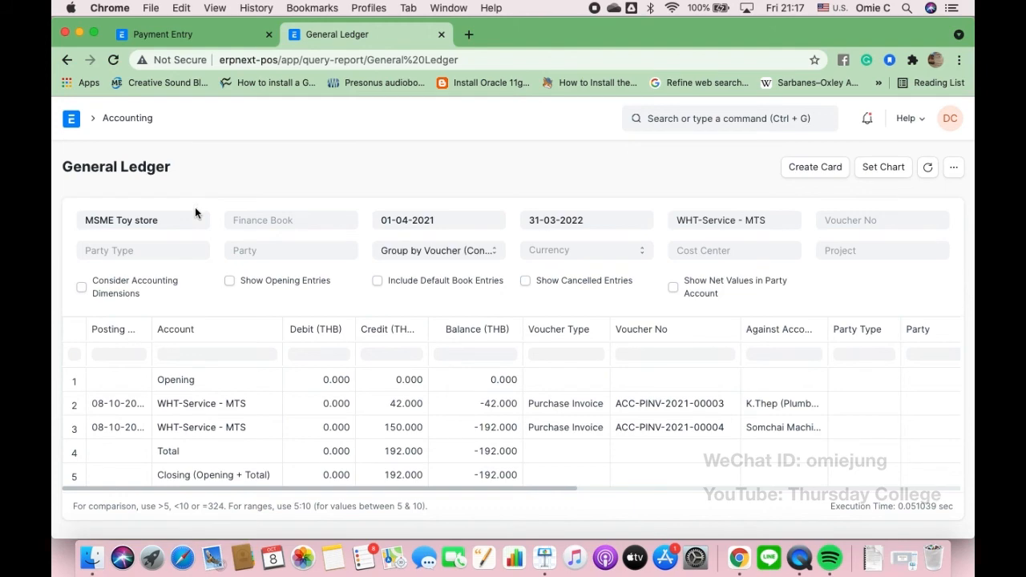
# - View the Cost of Goods Sold - MTS ledger, 14,811.220 debit, then return to the Chart of Accounts
pyautogui.click(119, 118)
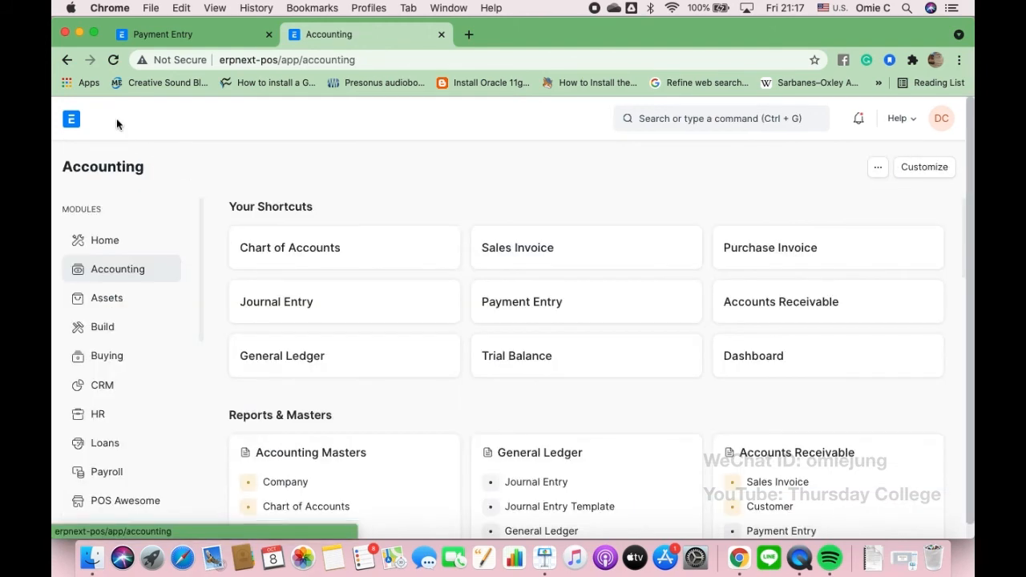
pyautogui.click(293, 267)
pyautogui.scroll(-2, 280, 369)
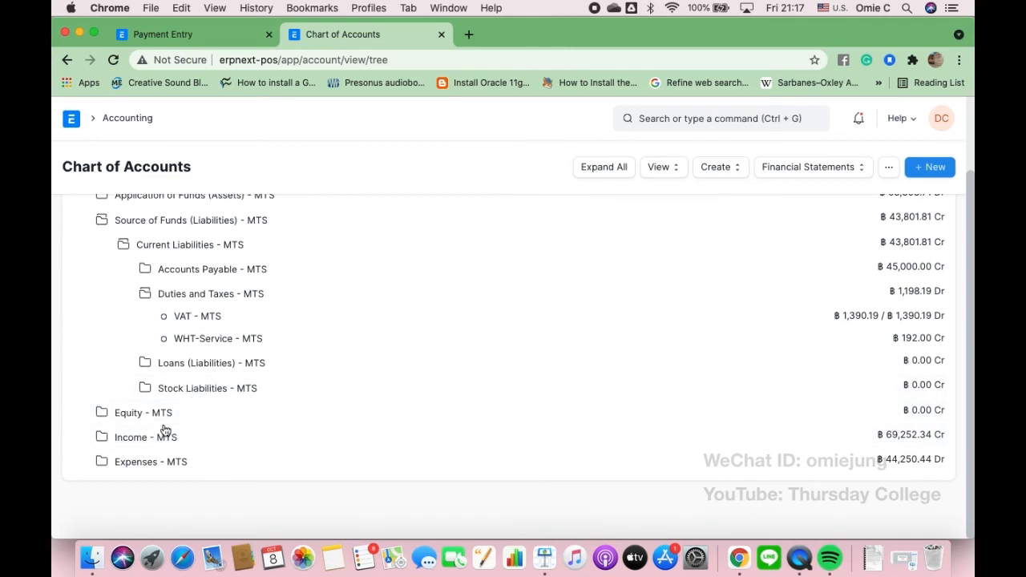
pyautogui.click(153, 463)
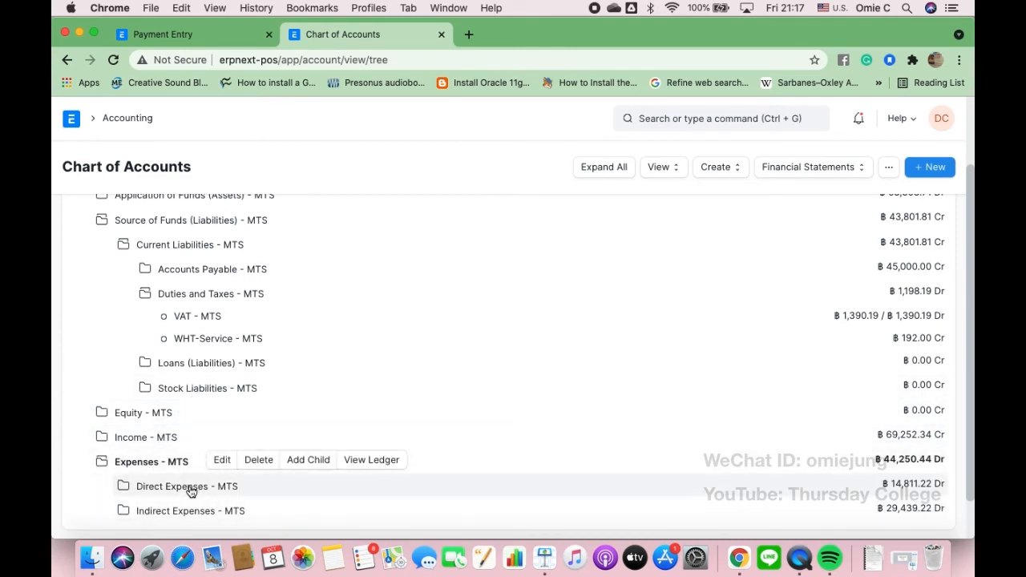
pyautogui.click(190, 488)
pyautogui.scroll(-2, 190, 481)
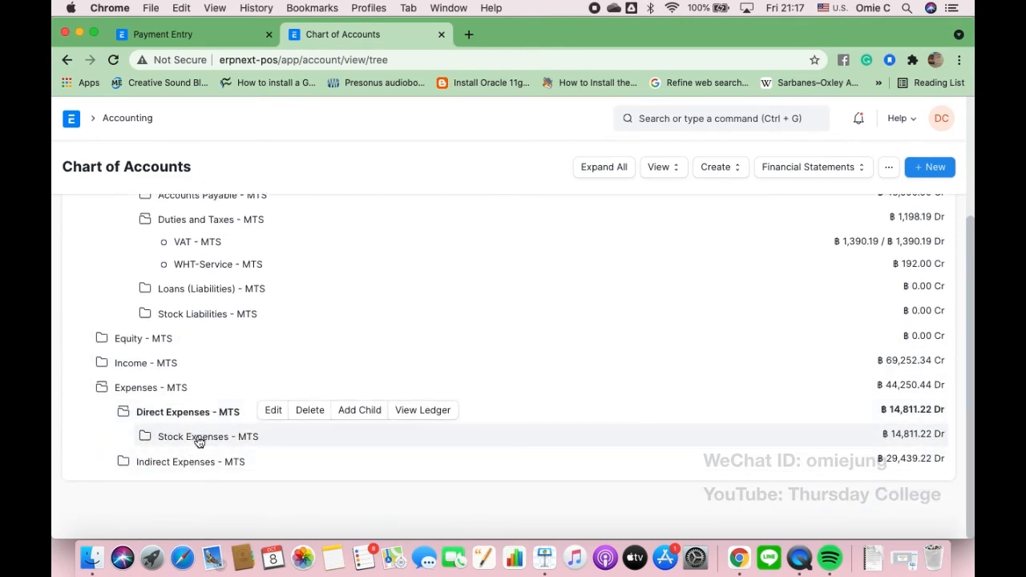
pyautogui.click(198, 441)
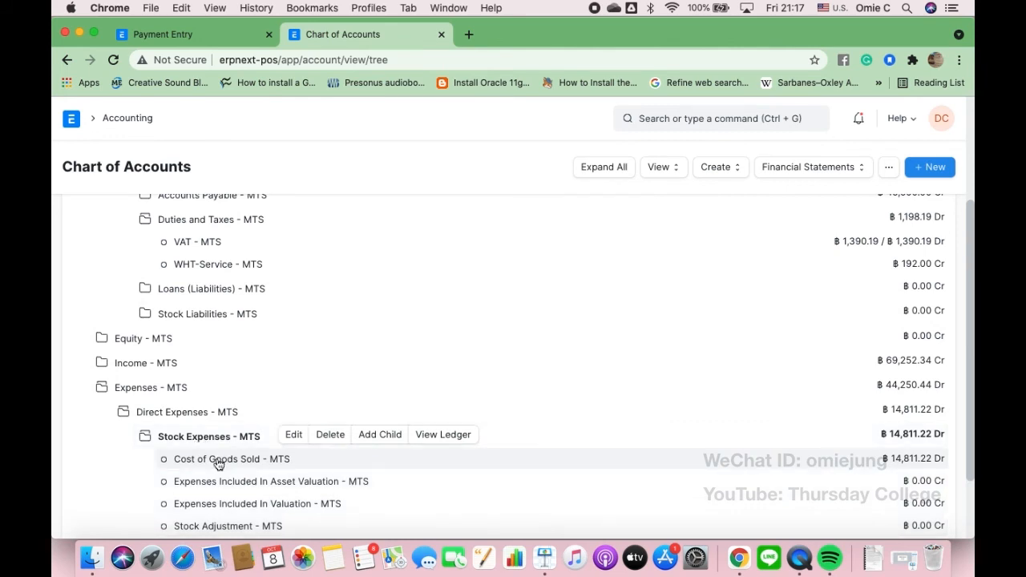
pyautogui.click(218, 464)
pyautogui.click(415, 461)
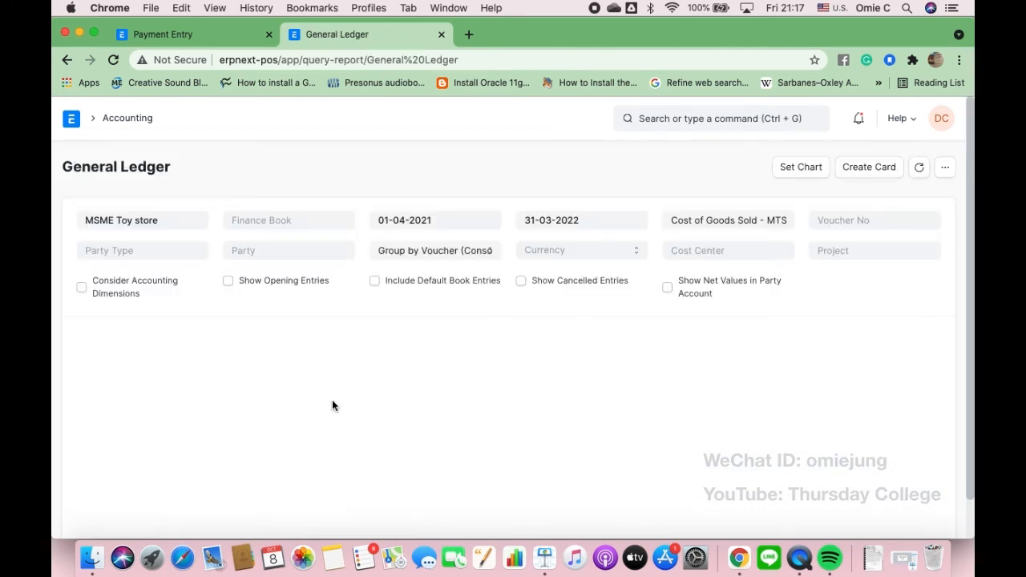
pyautogui.scroll(-1, 334, 403)
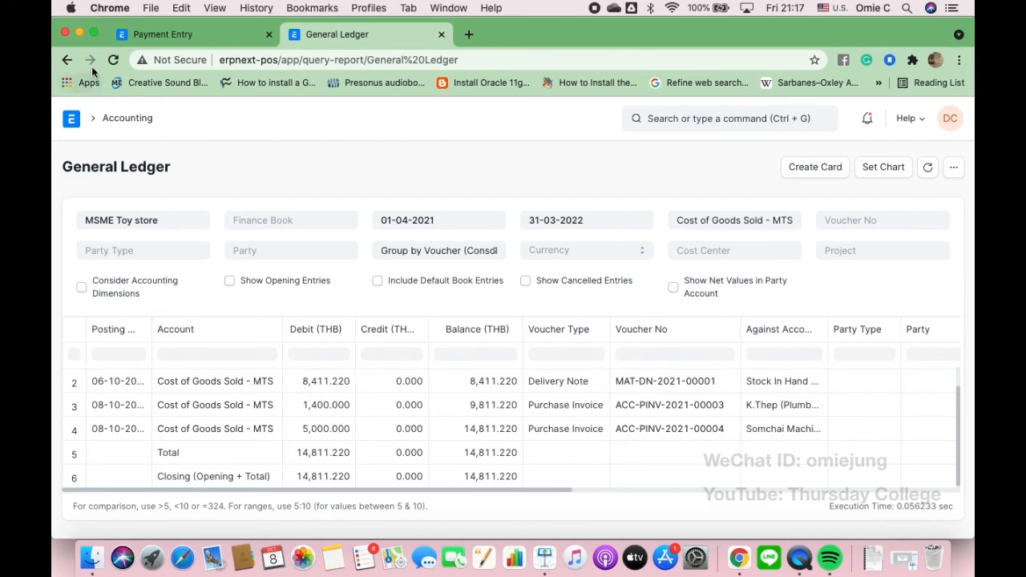
pyautogui.click(67, 61)
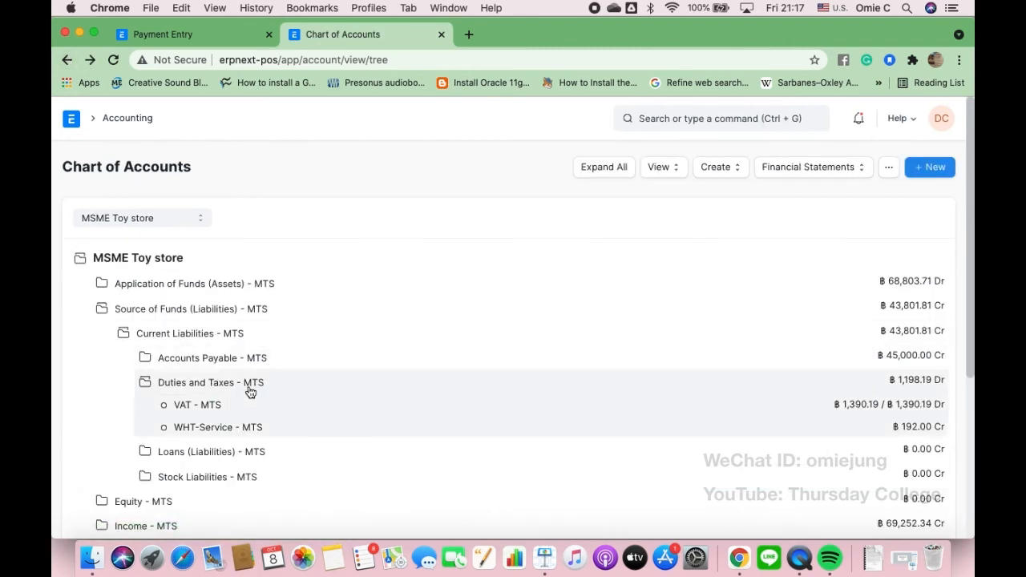
# - Expand Indirect Expenses - MTS and look through its accounts, including Office Maintenance Expenses
pyautogui.scroll(-4, 248, 390)
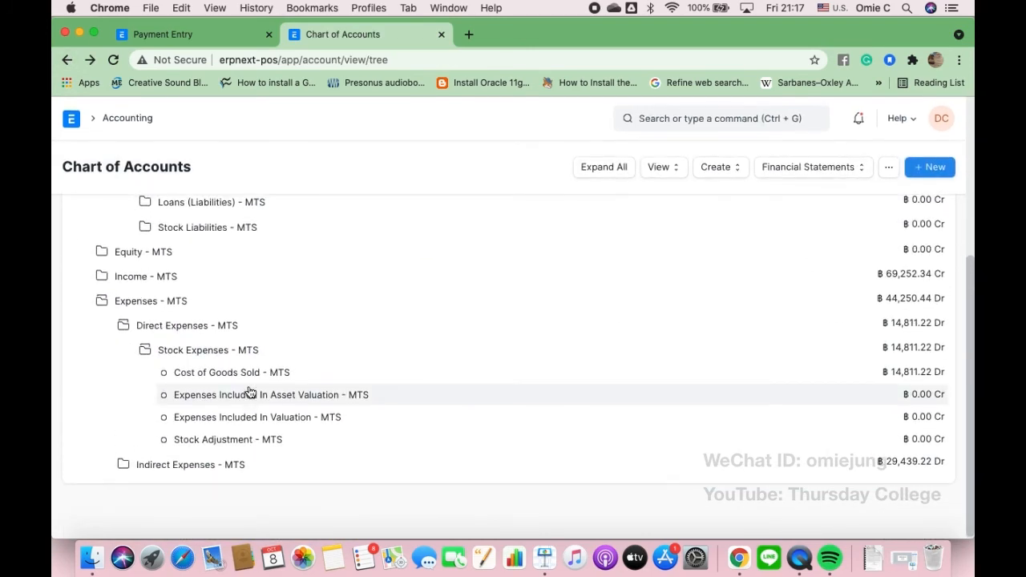
pyautogui.click(197, 467)
pyautogui.scroll(-1, 196, 470)
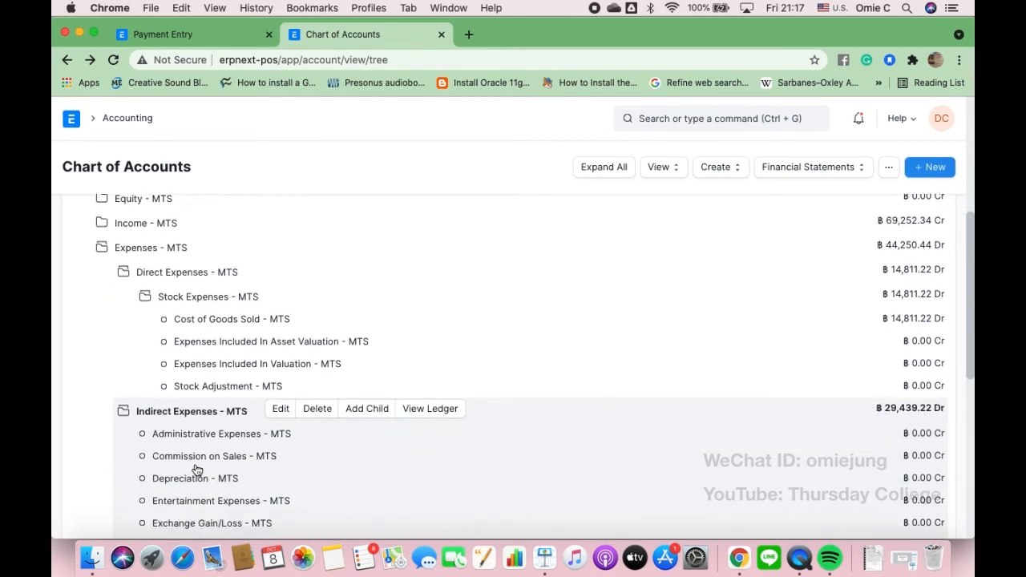
pyautogui.scroll(-5, 196, 469)
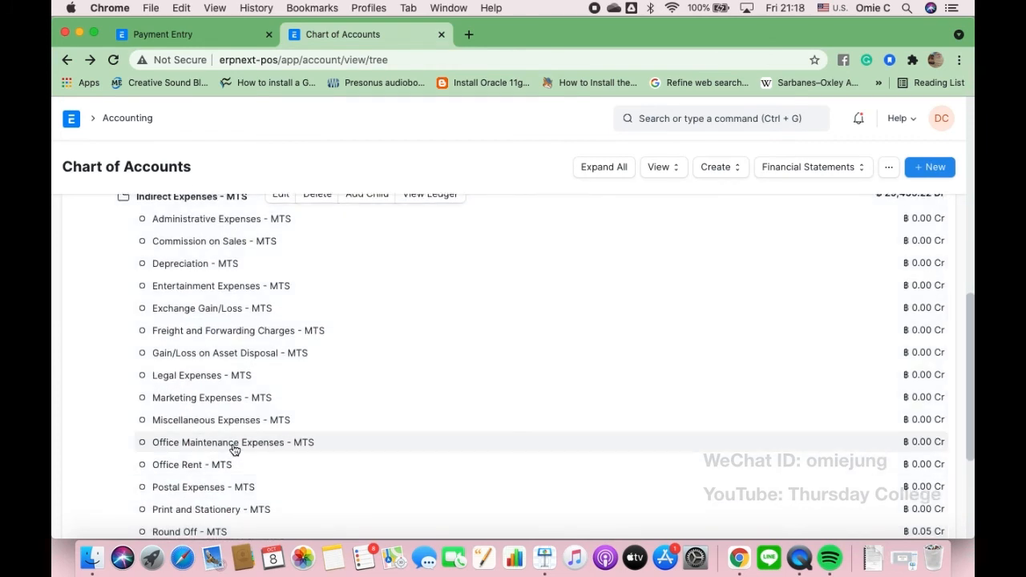
pyautogui.scroll(-1, 224, 447)
pyautogui.scroll(-2, 223, 447)
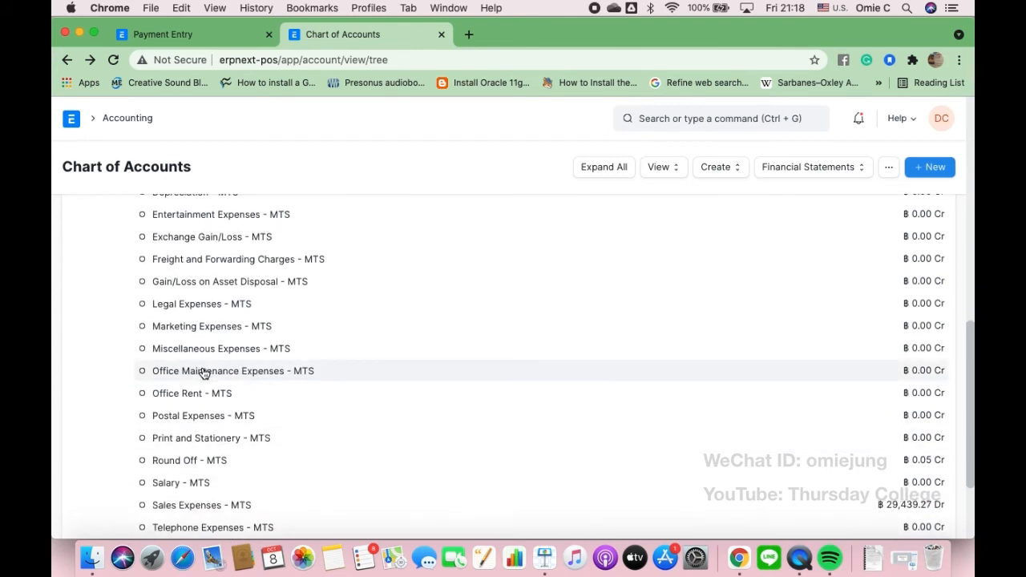
pyautogui.scroll(-3, 204, 373)
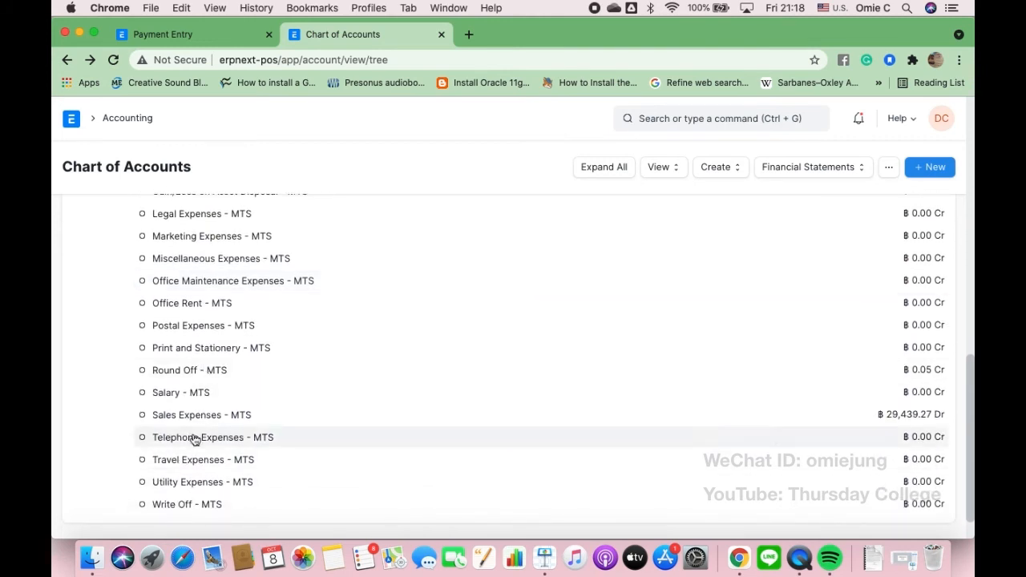
pyautogui.scroll(7, 225, 367)
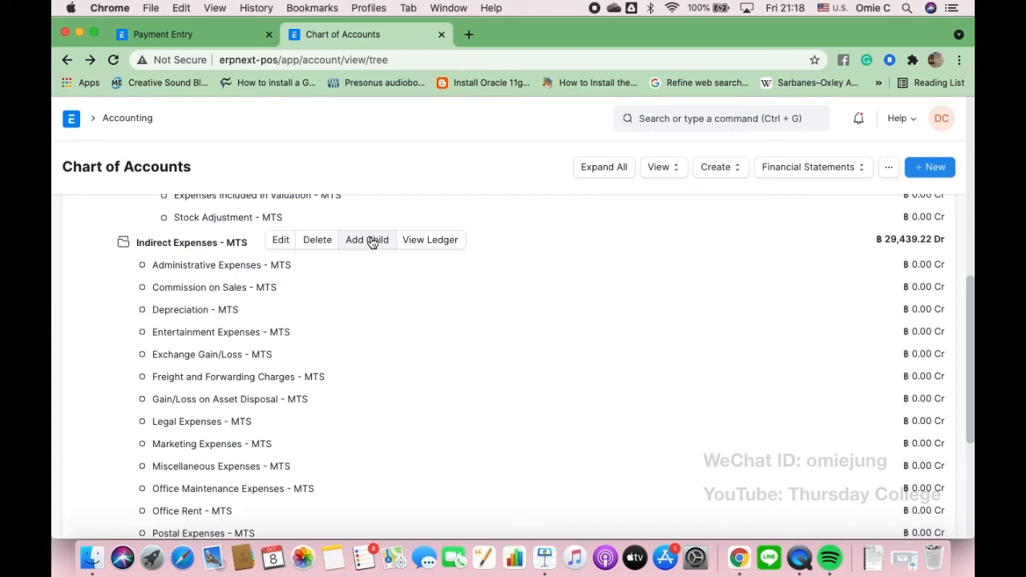
# - Create 'Machine Repairs and Maintenances' as an Expense Account under Indirect Expenses
pyautogui.click(371, 242)
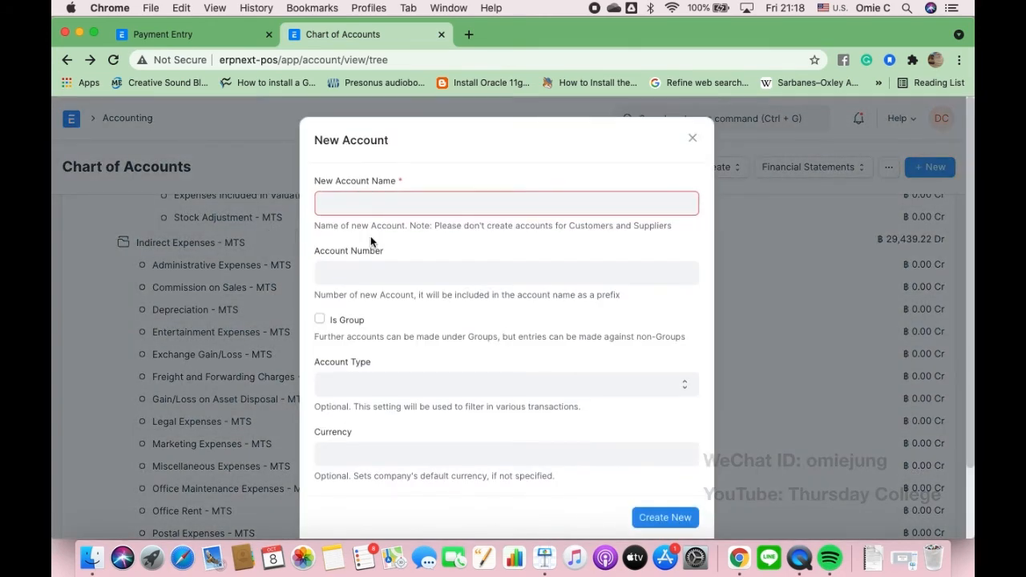
pyautogui.write('MAc')
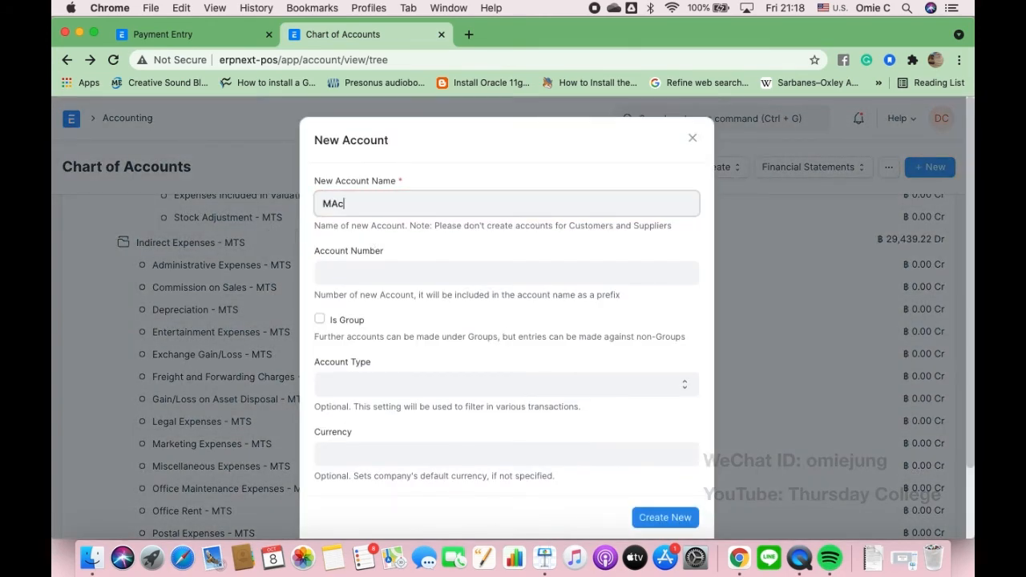
pyautogui.write('hine repa')
pyautogui.press('BackSpace')
pyautogui.press('BackSpace')
pyautogui.write('achine Repairs and Maintenances')
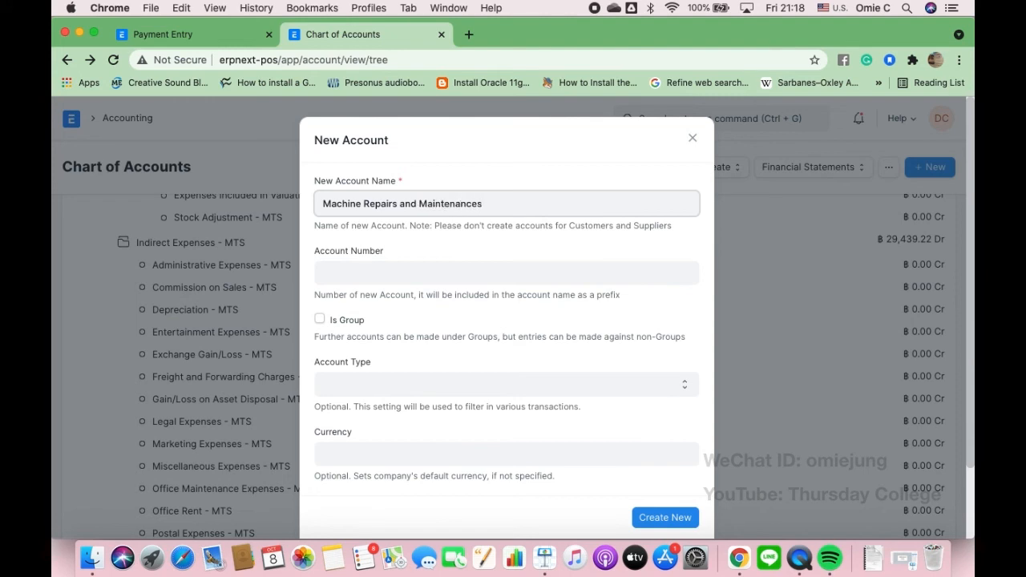
pyautogui.click(371, 380)
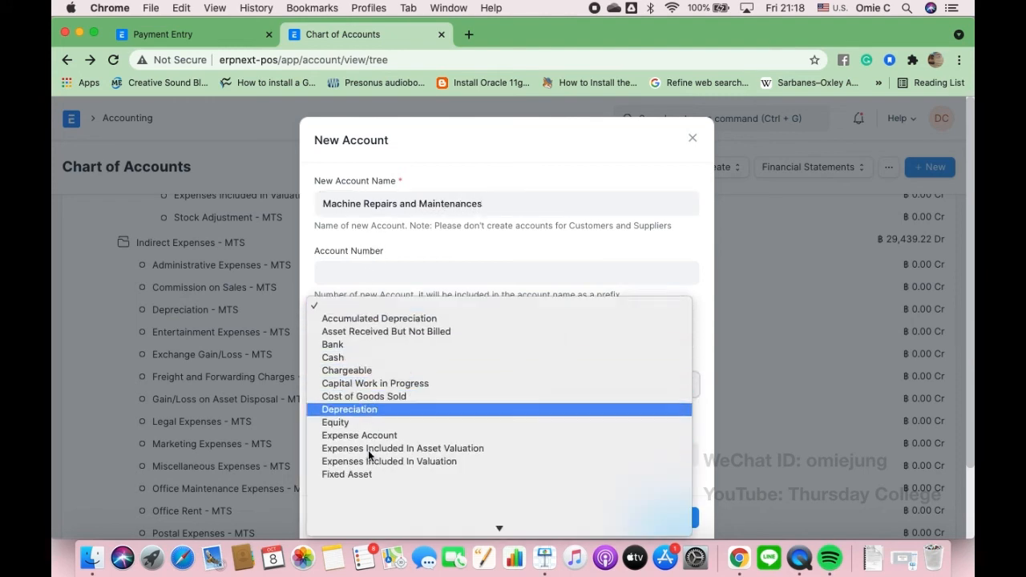
pyautogui.scroll(-3, 368, 453)
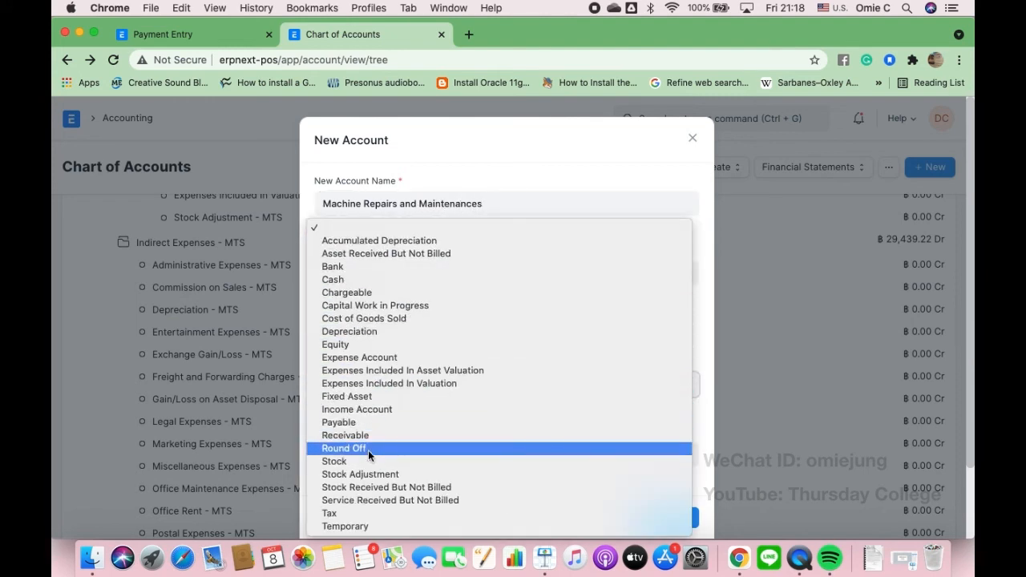
pyautogui.click(362, 358)
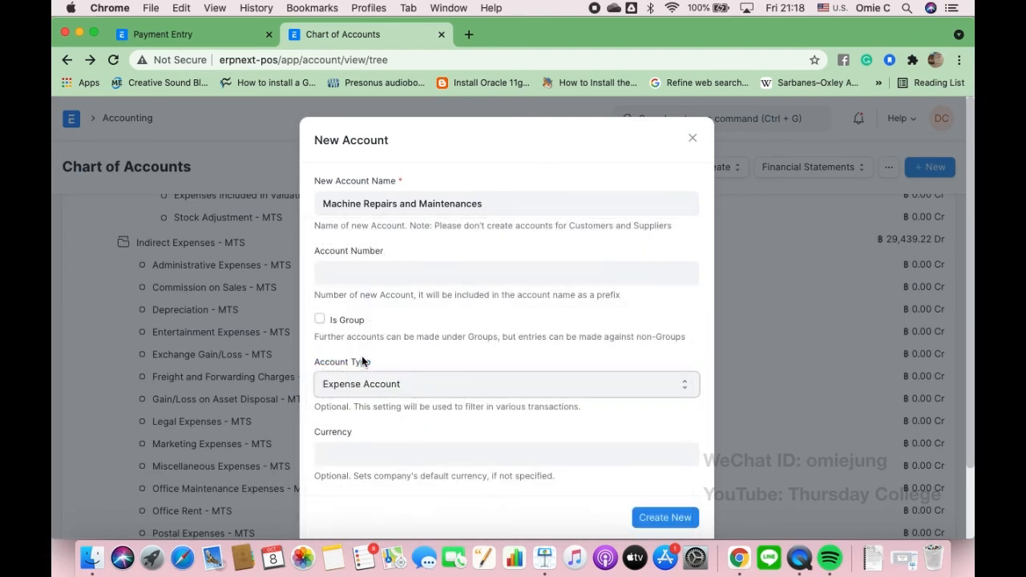
pyautogui.scroll(-2, 415, 431)
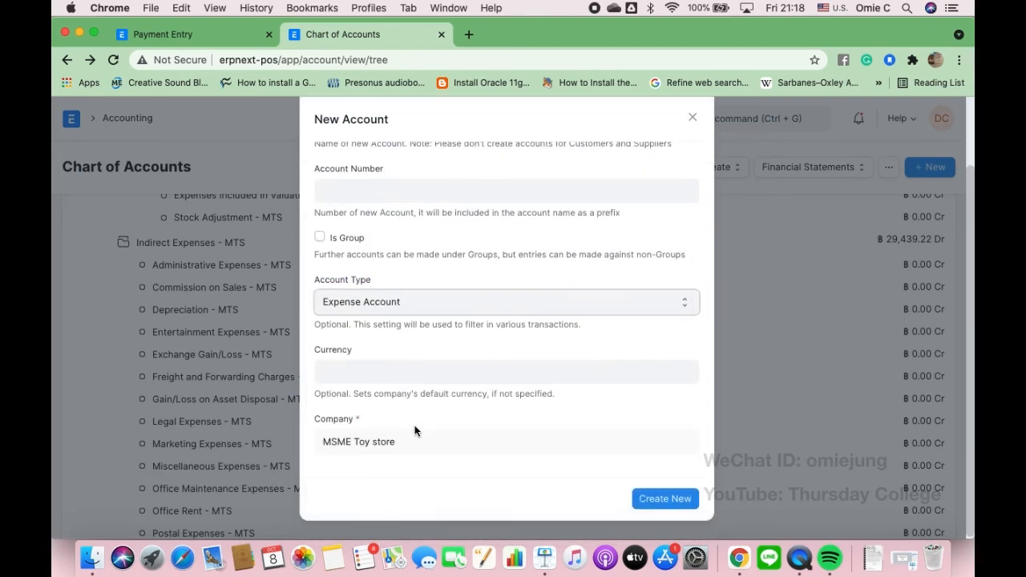
pyautogui.click(660, 499)
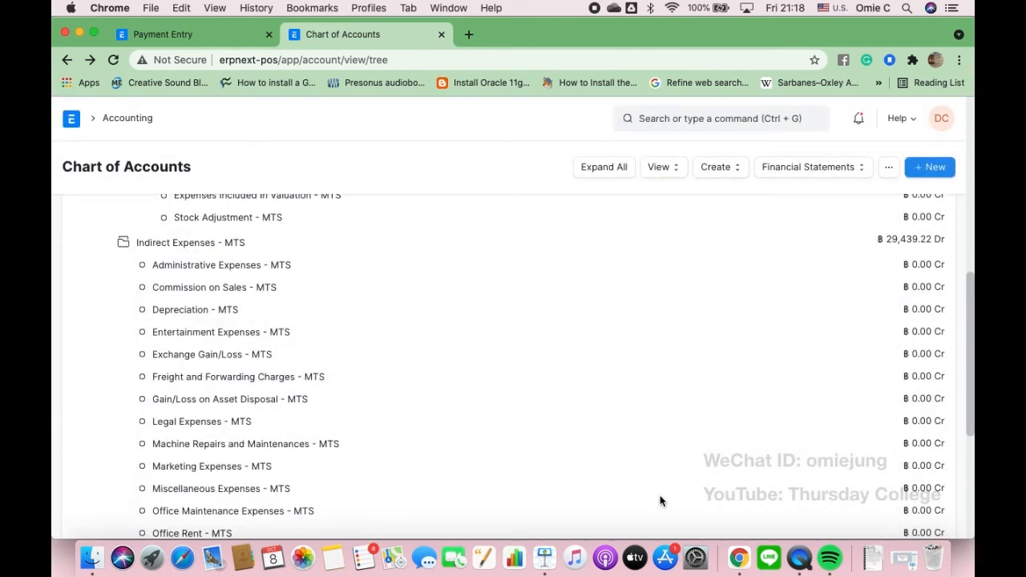
pyautogui.scroll(-3, 343, 407)
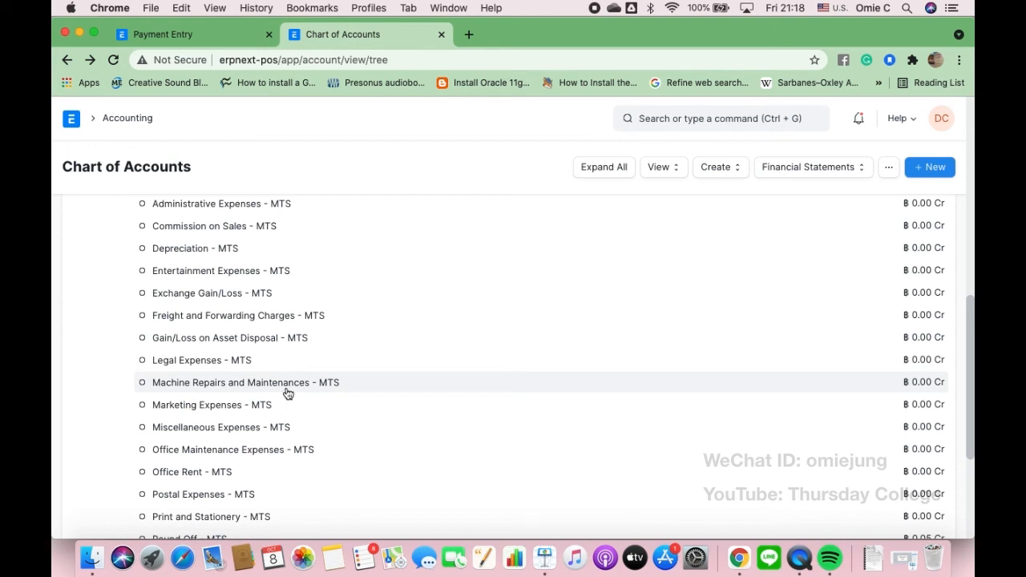
# - Start a new journal entry from the Accounting workspace's Journal Entry list
pyautogui.click(197, 35)
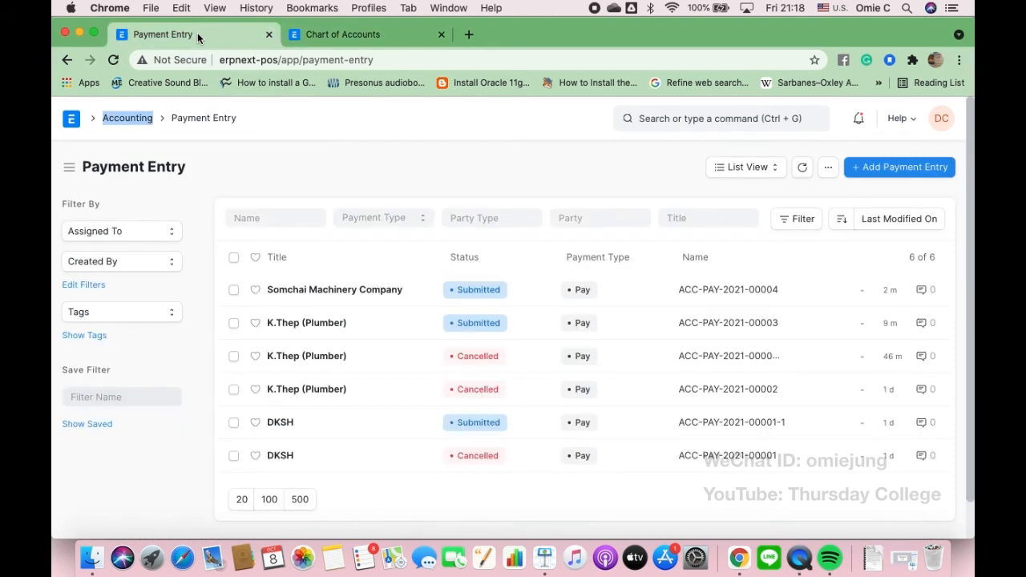
pyautogui.click(133, 119)
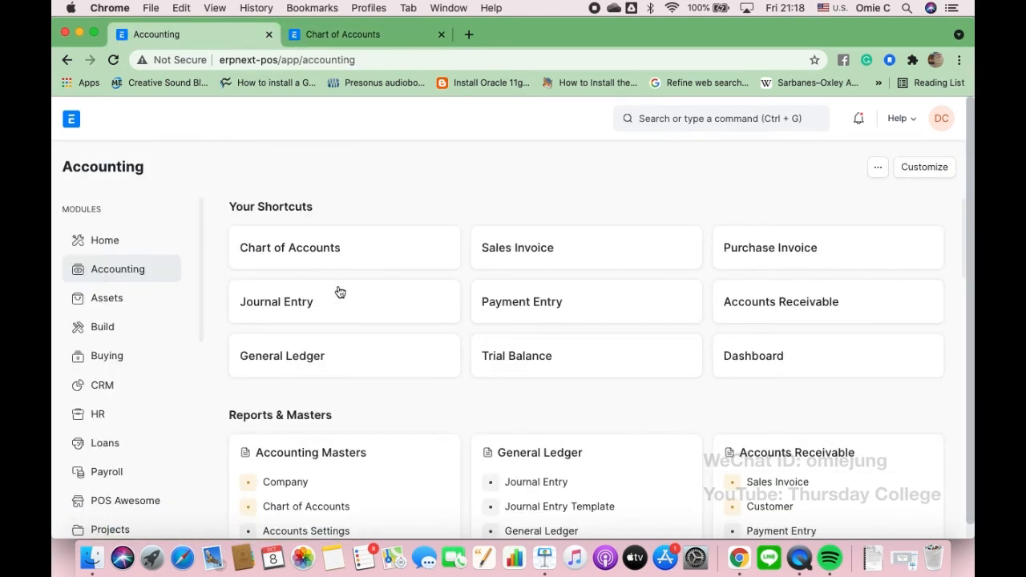
pyautogui.click(285, 307)
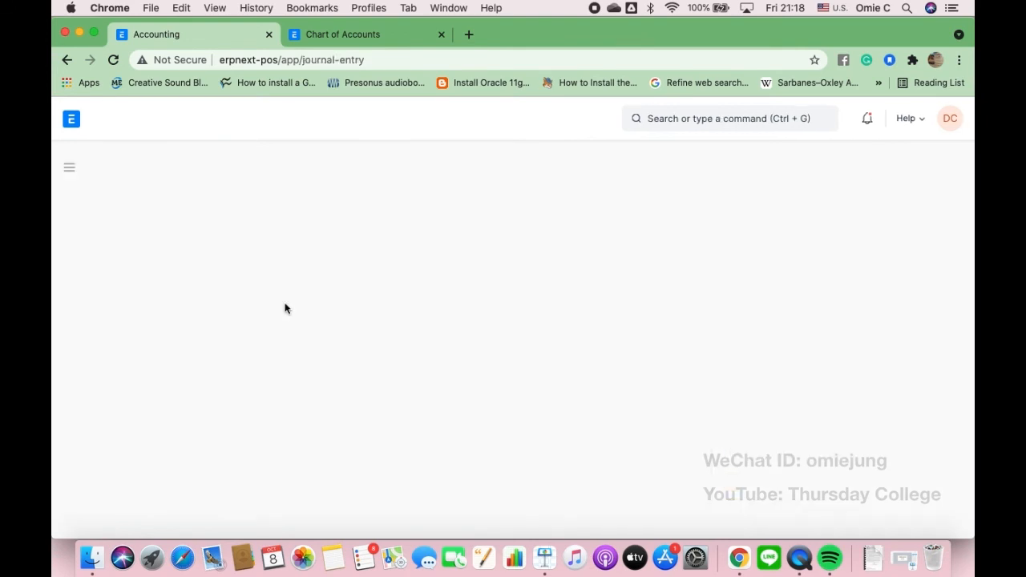
pyautogui.click(880, 170)
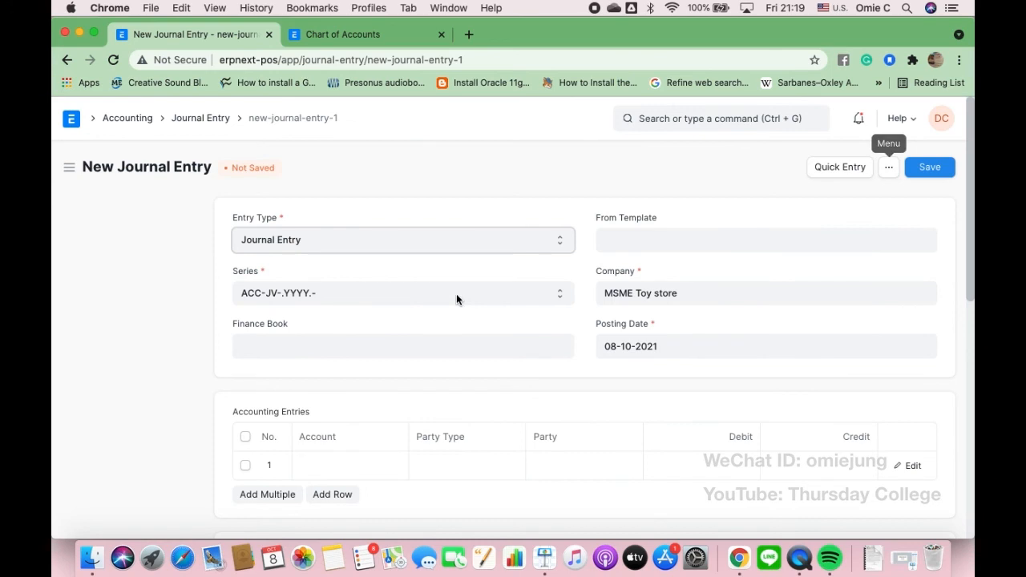
pyautogui.scroll(-2, 472, 305)
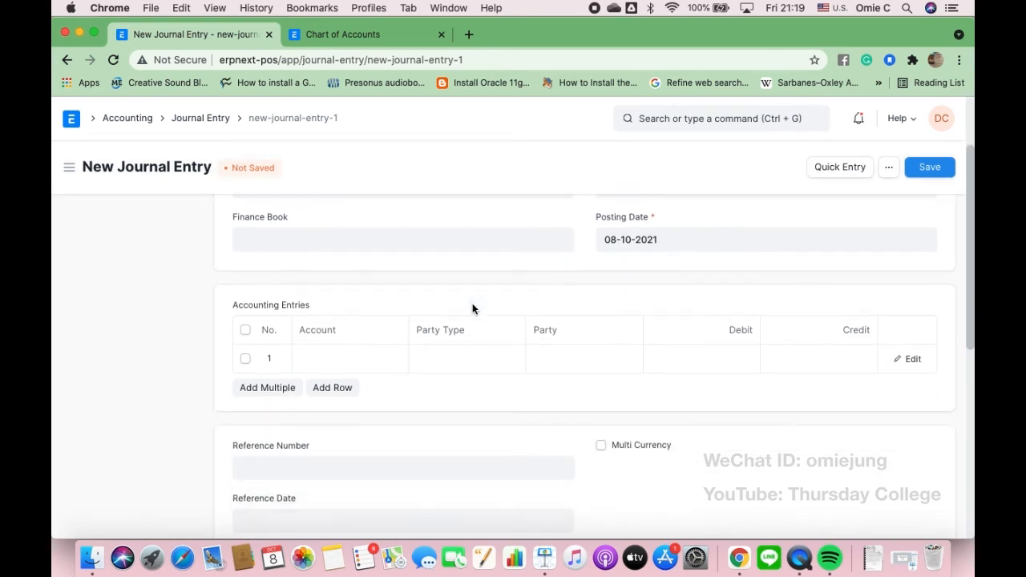
# - Set row 1 to Office Maintenance Expenses with a debit of 1400
pyautogui.click(338, 364)
pyautogui.click(337, 363)
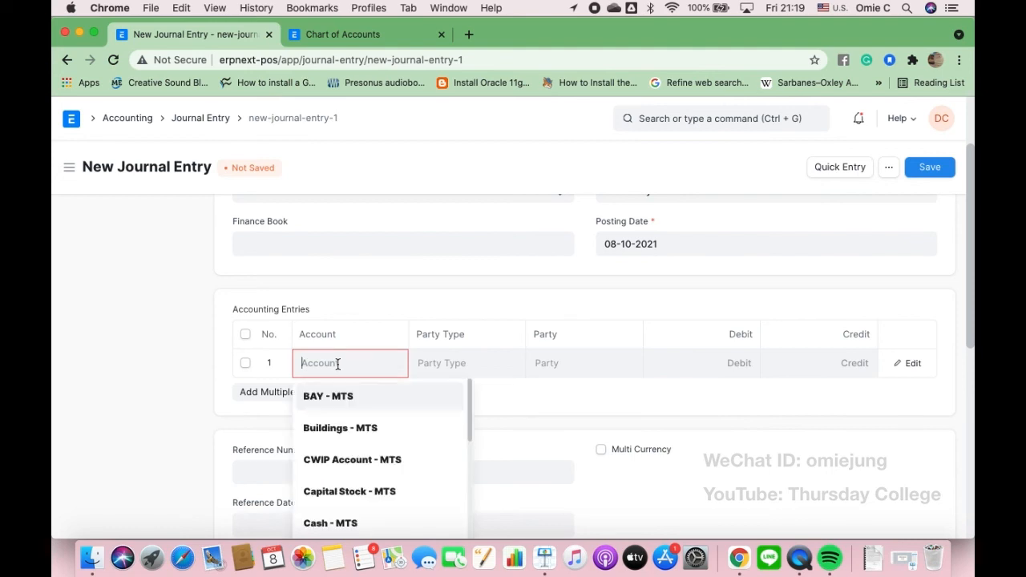
pyautogui.write('Offi')
pyautogui.click(361, 435)
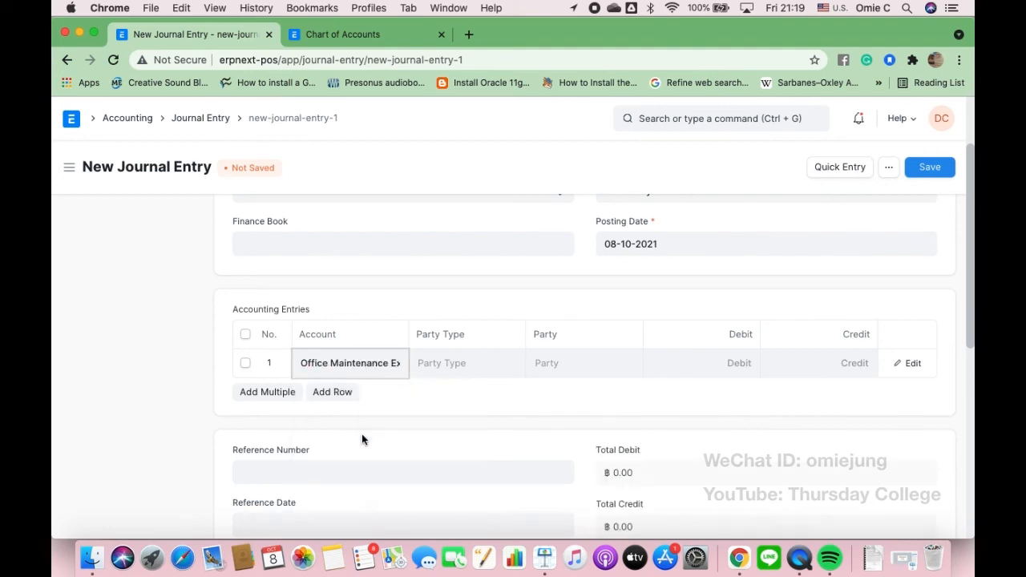
pyautogui.click(499, 363)
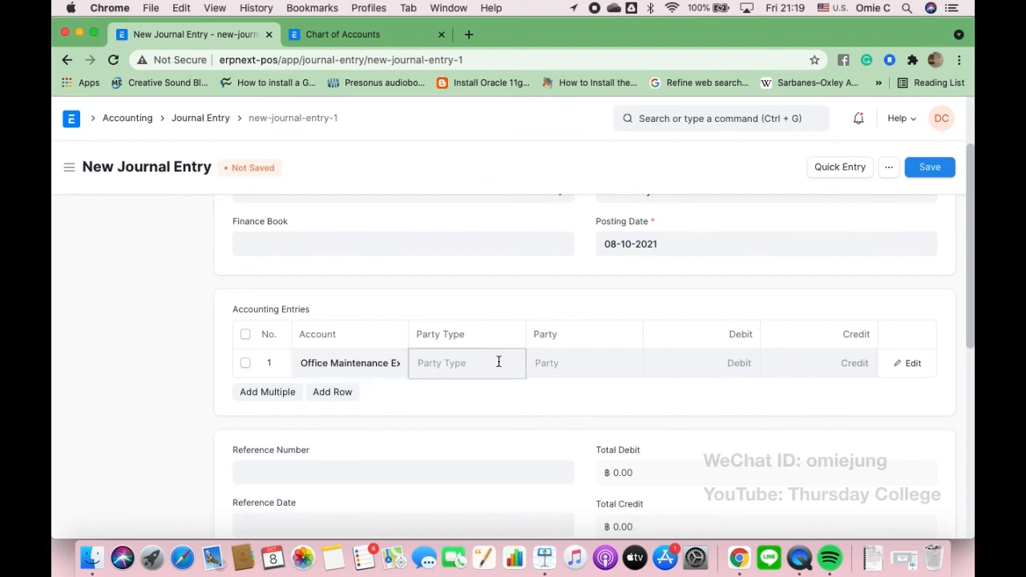
pyautogui.click(742, 363)
pyautogui.write('1400')
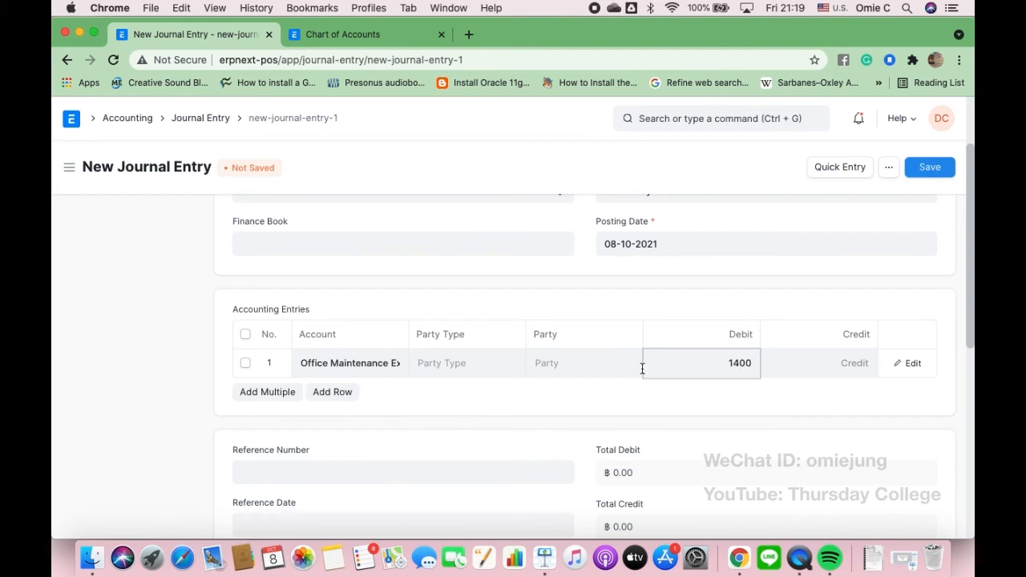
# - Add row 2 debiting Machine Repairs and Maintenances 5000, clearing its automatic 1,400 credit
pyautogui.click(338, 395)
pyautogui.click(346, 390)
pyautogui.write('Machi')
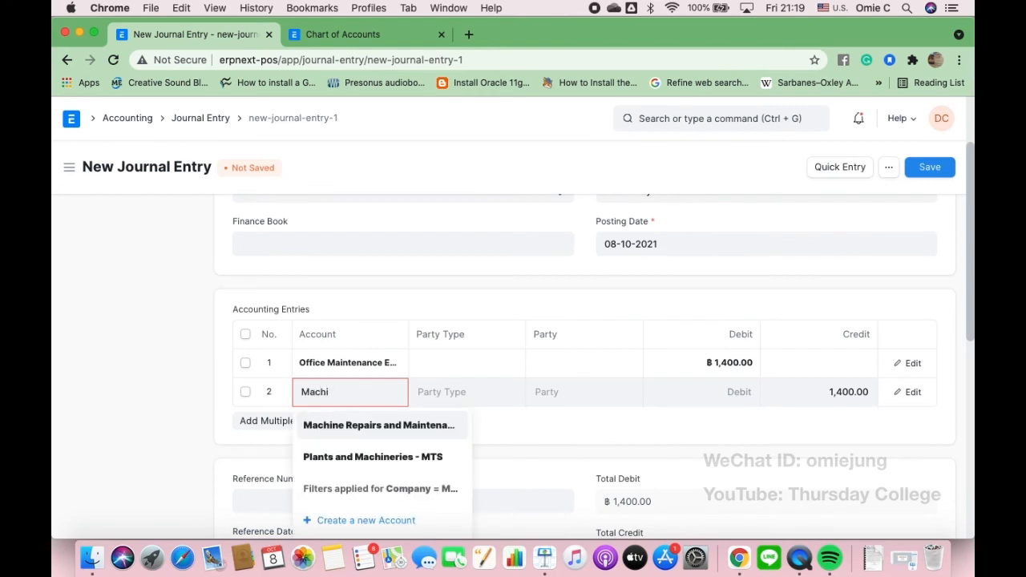
pyautogui.click(336, 428)
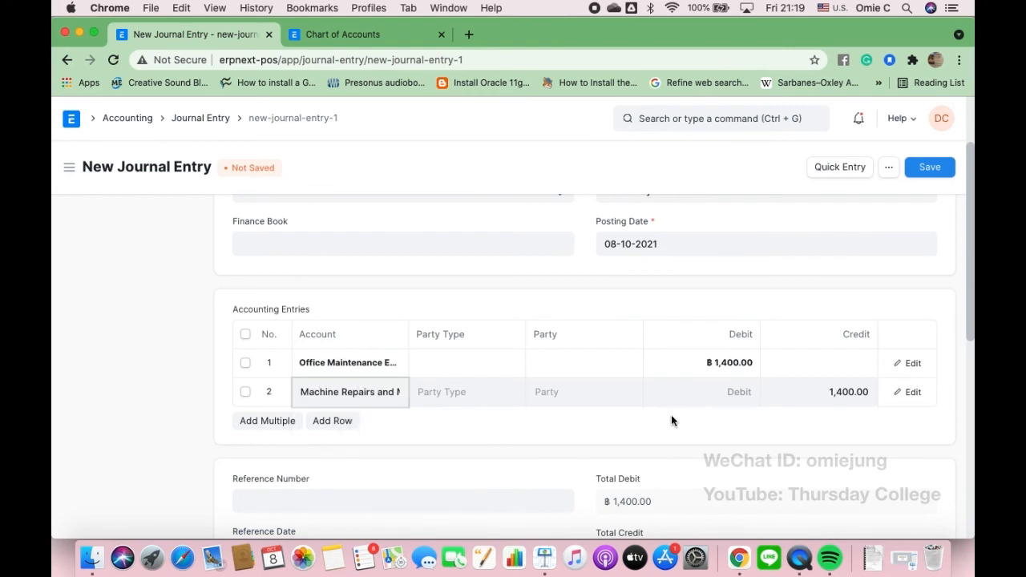
pyautogui.click(722, 394)
pyautogui.write('5000')
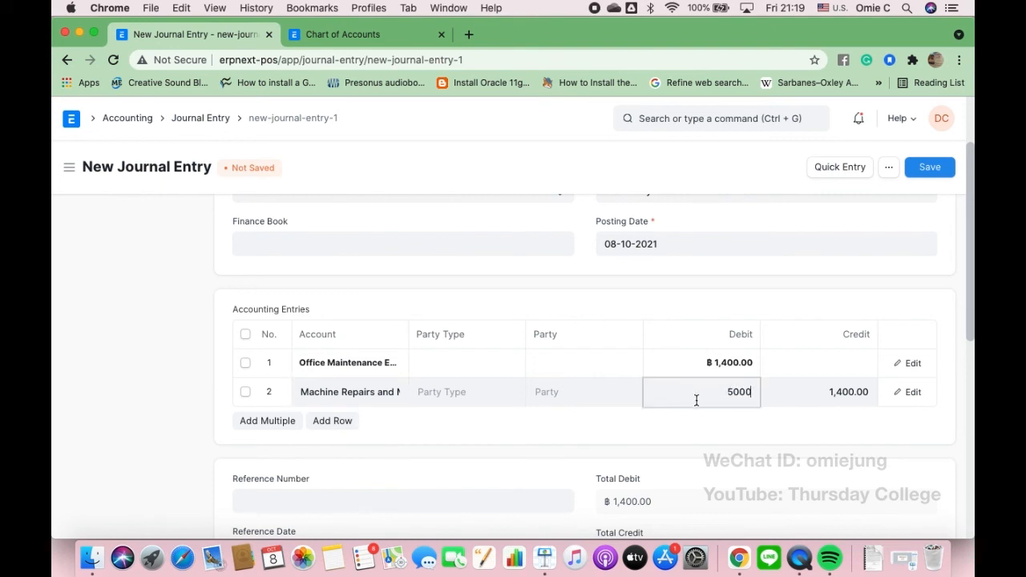
pyautogui.click(854, 396)
pyautogui.press('BackSpace')
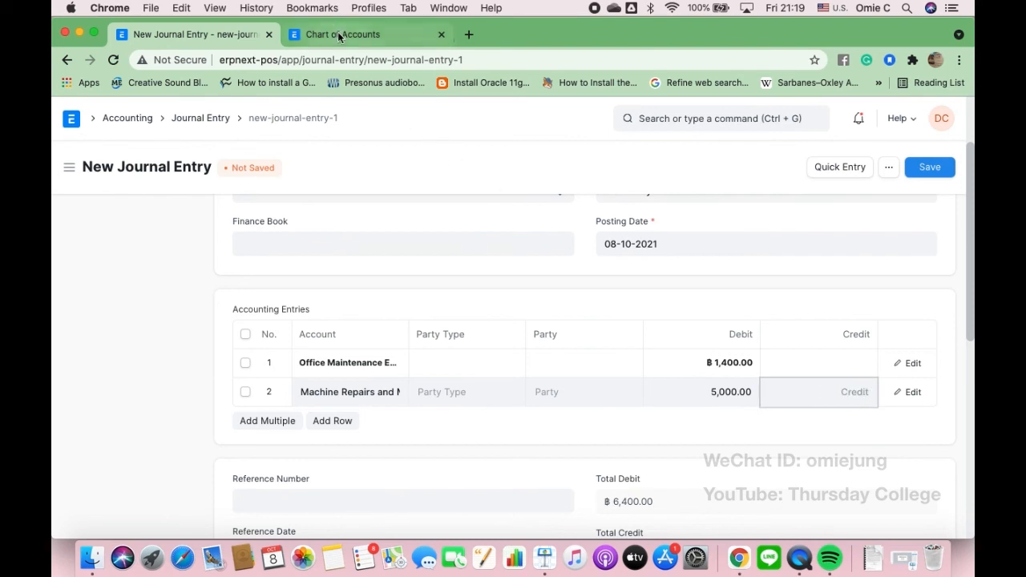
pyautogui.click(339, 35)
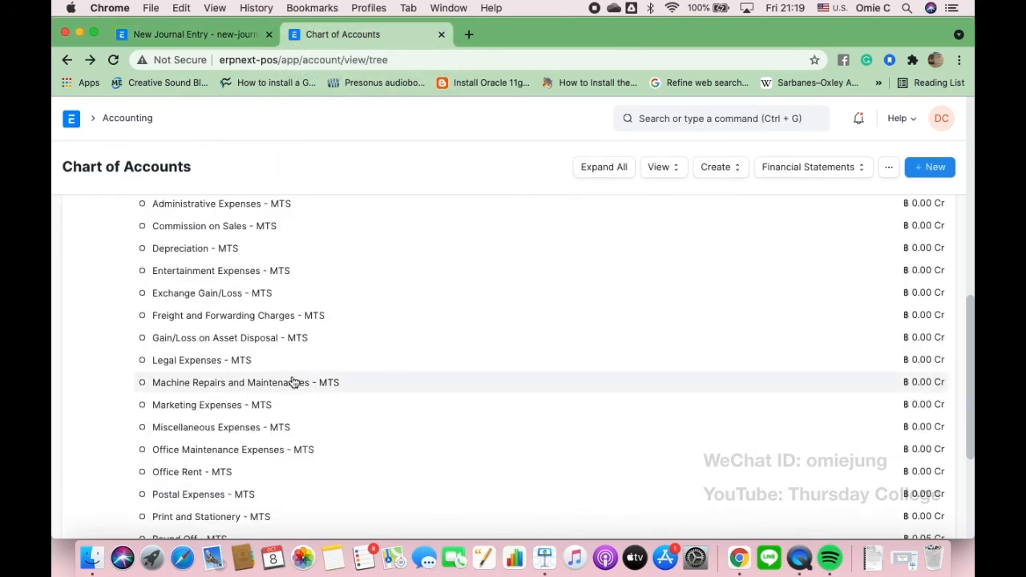
pyautogui.scroll(2, 292, 382)
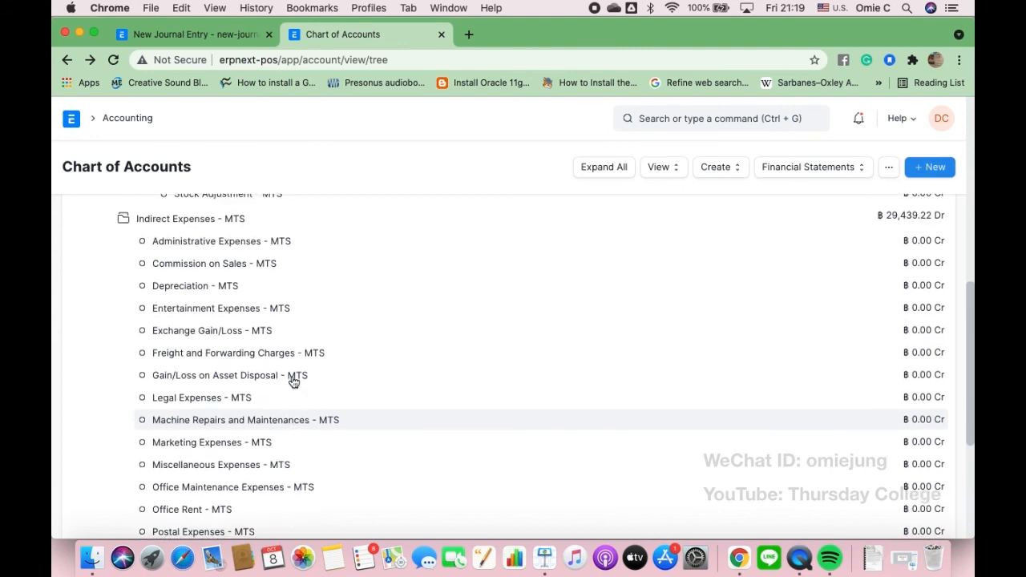
pyautogui.scroll(-8, 292, 383)
pyautogui.scroll(10, 292, 382)
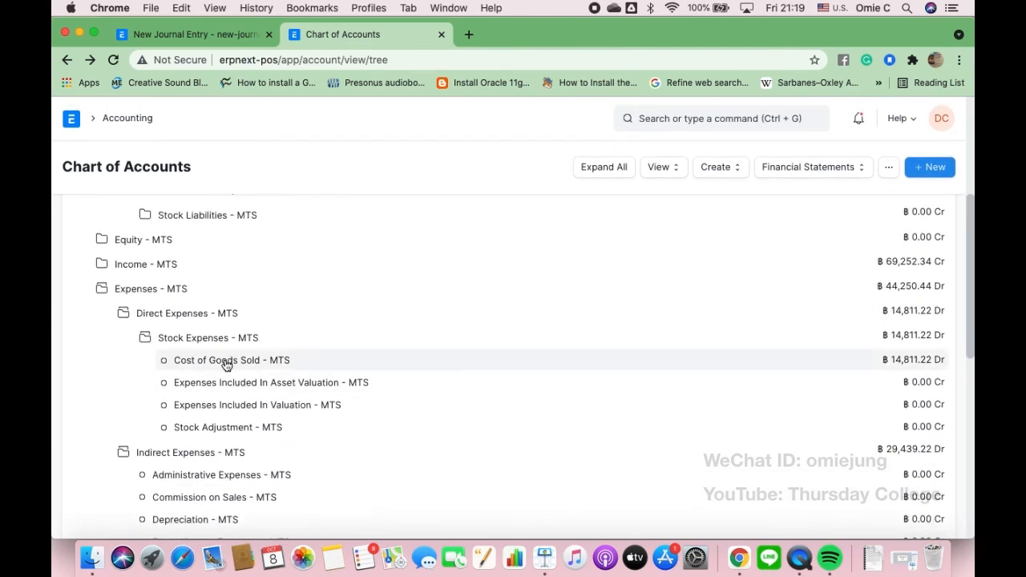
pyautogui.click(227, 363)
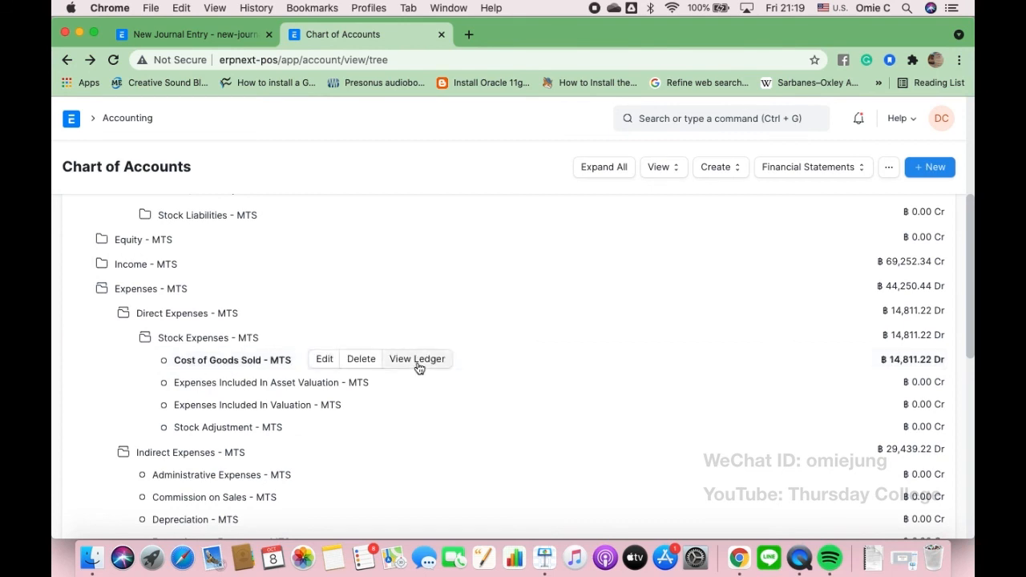
pyautogui.click(418, 362)
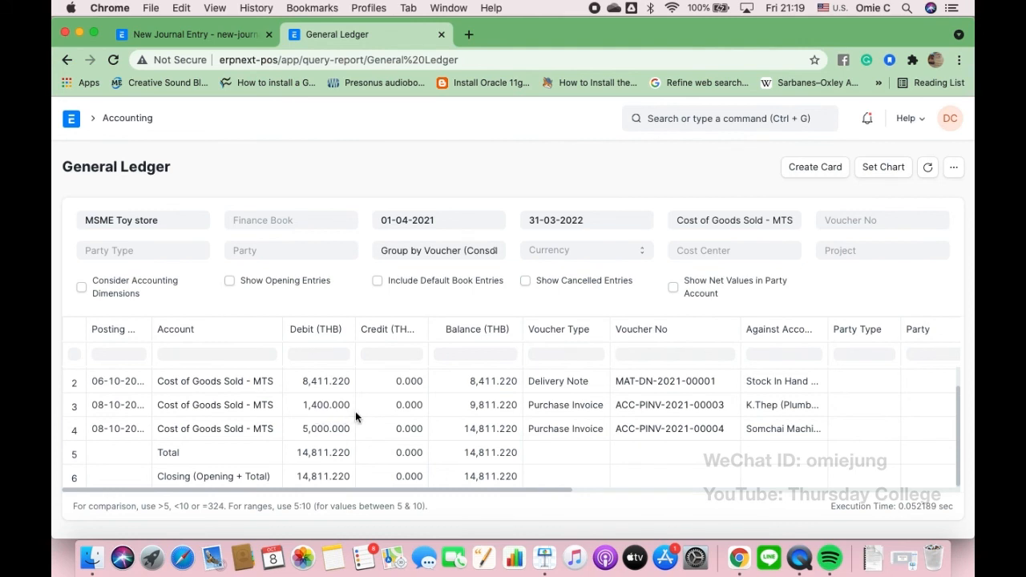
pyautogui.click(189, 37)
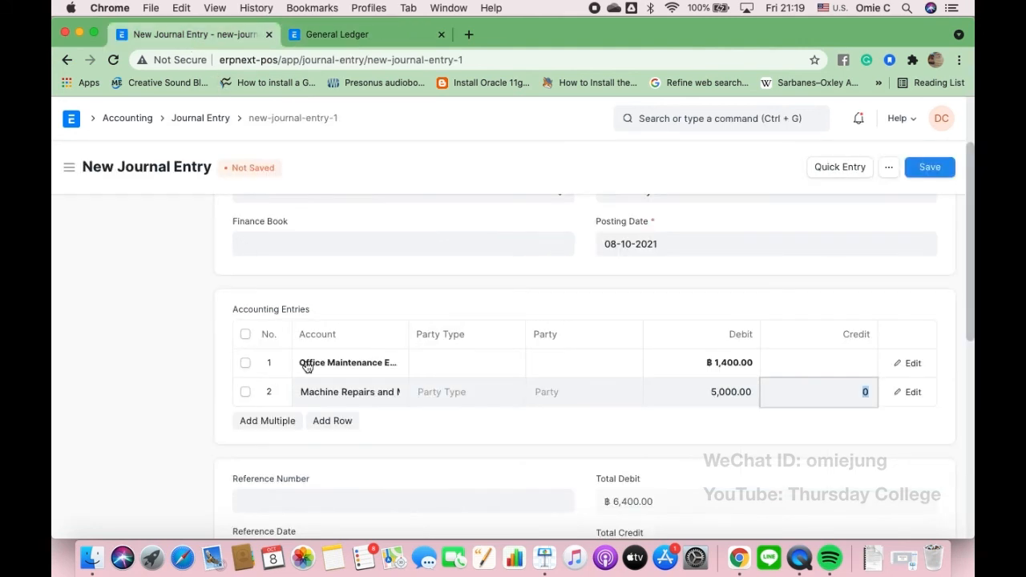
# - Add row 3 crediting Cost of Goods Sold - MTS for the balancing 6,400
pyautogui.click(335, 422)
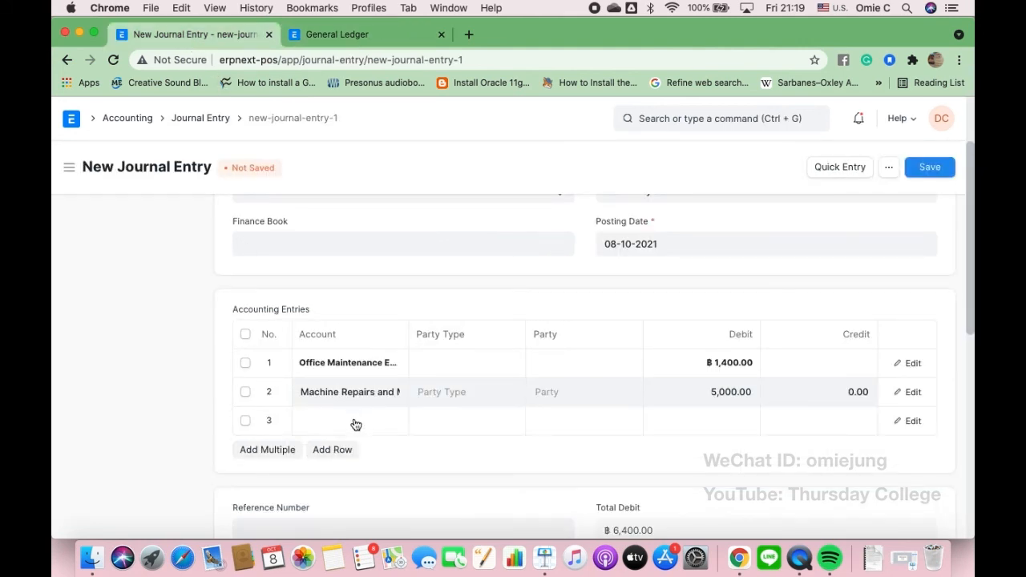
pyautogui.click(355, 422)
pyautogui.write('Cos')
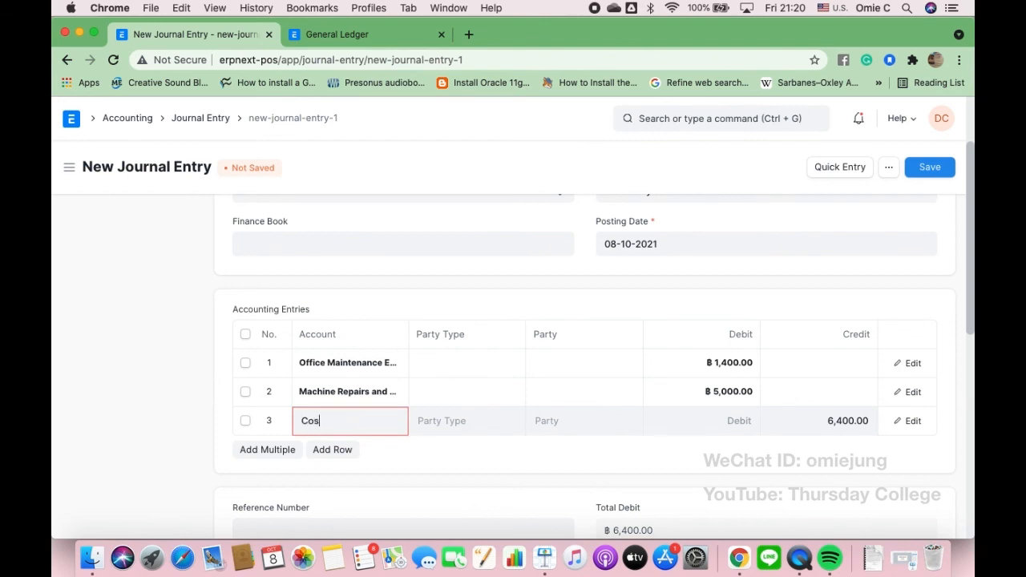
pyautogui.click(360, 459)
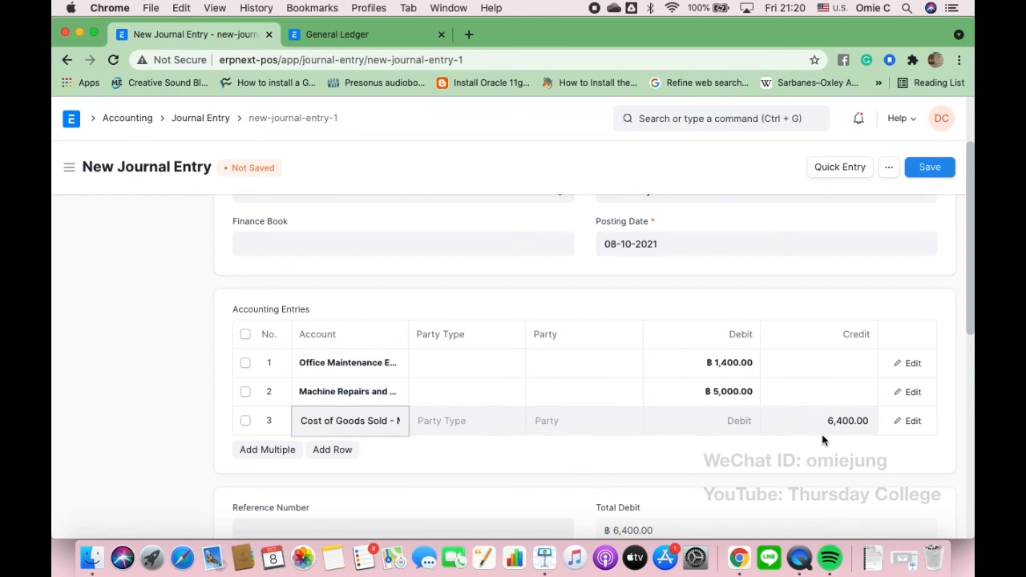
pyautogui.scroll(-1, 820, 433)
pyautogui.scroll(-1, 821, 434)
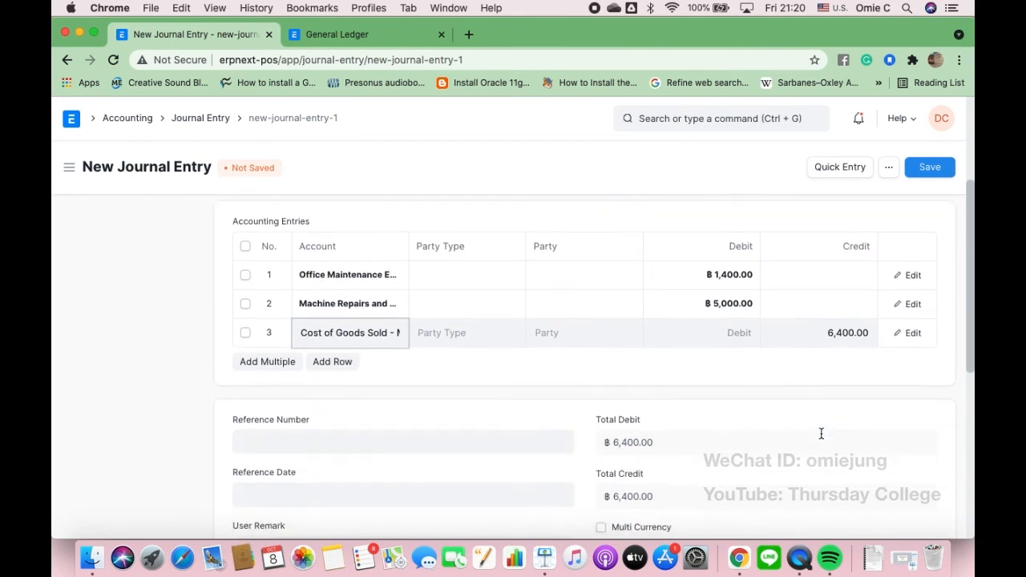
# - Enter reference number VOUCHER0001 with reference date 8 October 2021
pyautogui.click(329, 437)
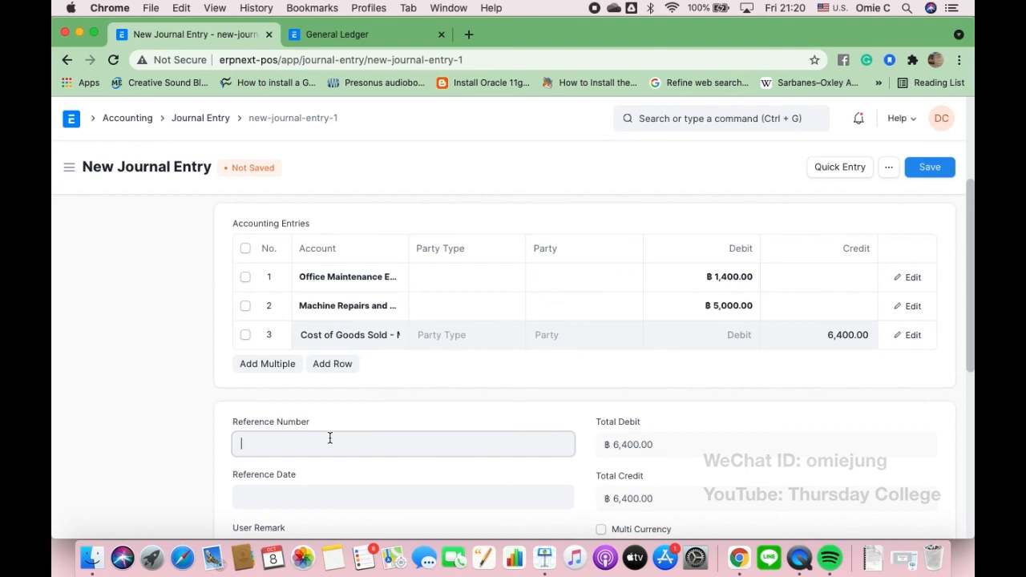
pyautogui.write('VOUCHER0001')
pyautogui.scroll(-2, 593, 358)
pyautogui.click(285, 433)
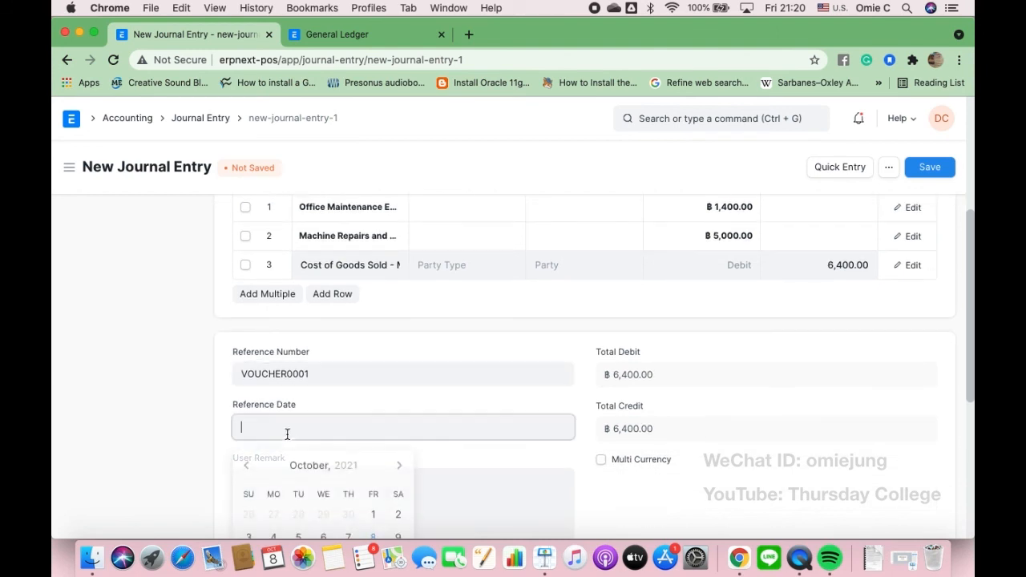
pyautogui.scroll(-3, 284, 436)
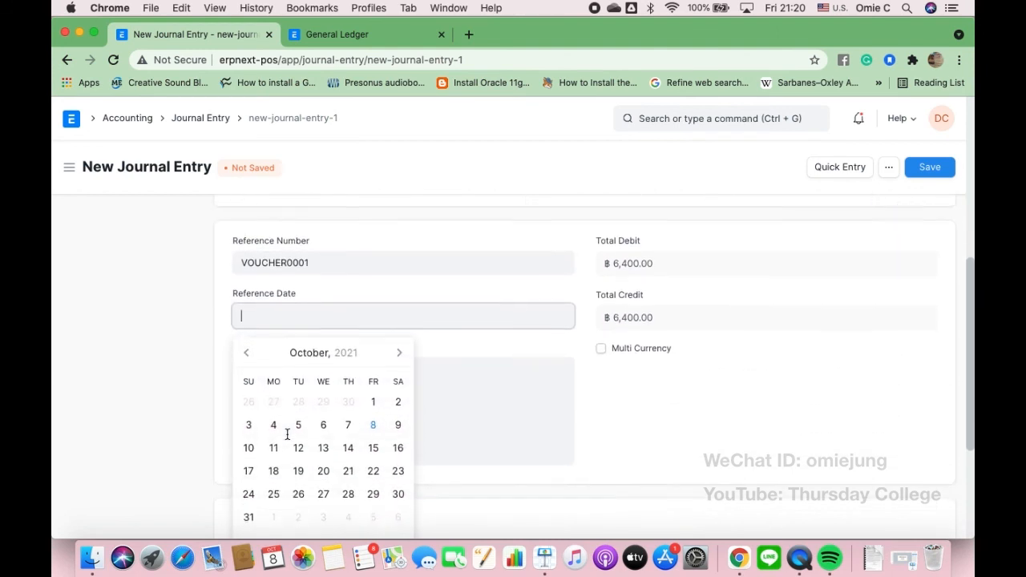
pyautogui.click(373, 423)
pyautogui.scroll(2, 659, 394)
pyautogui.scroll(7, 659, 395)
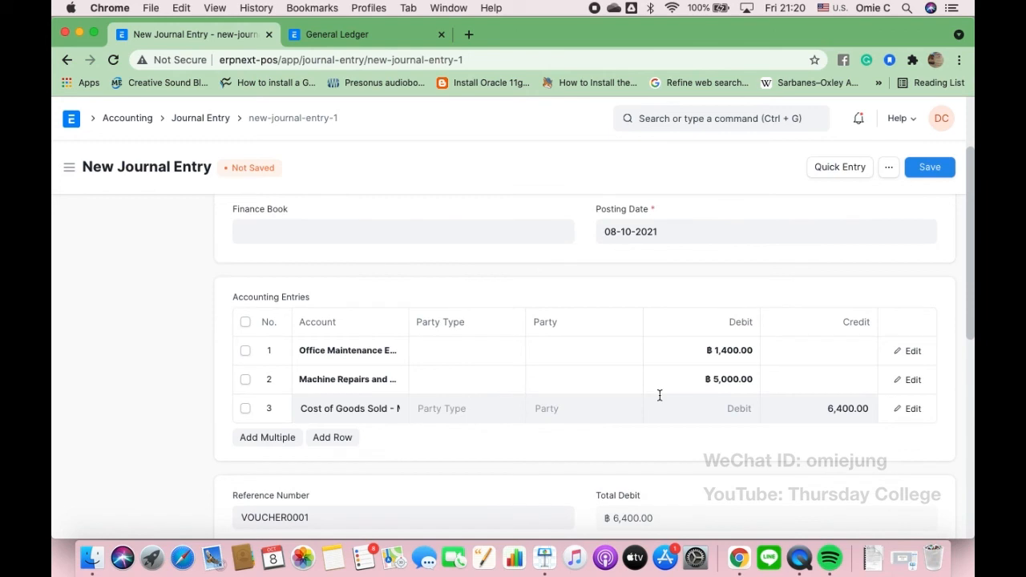
# - Save the journal entry, then submit it and confirm
pyautogui.click(930, 166)
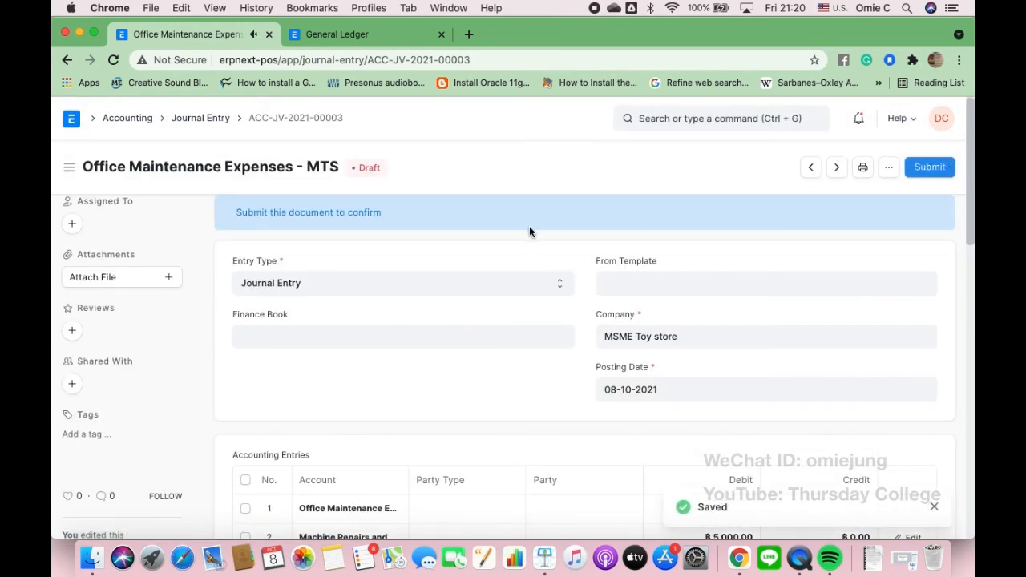
pyautogui.click(928, 167)
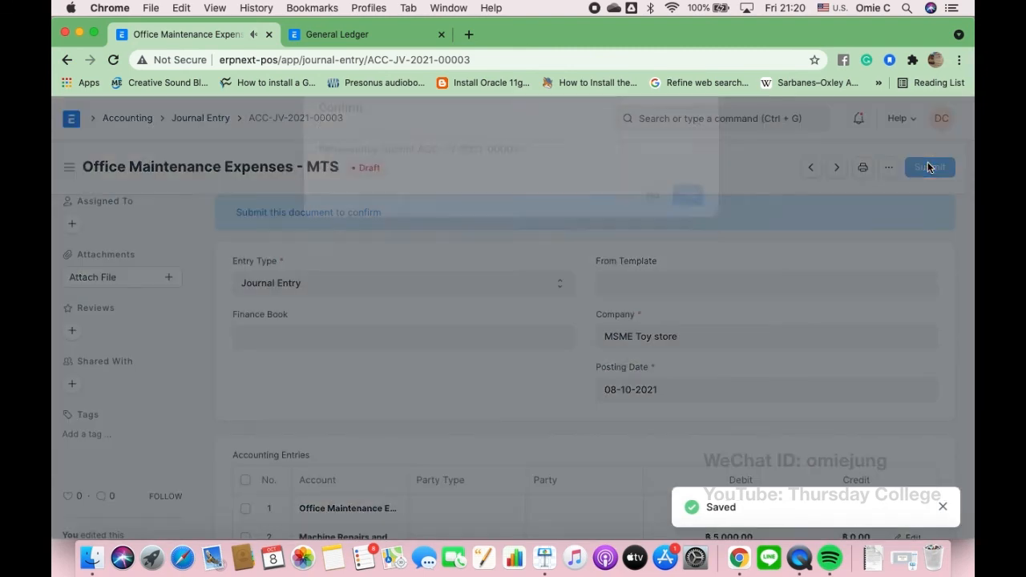
pyautogui.click(691, 228)
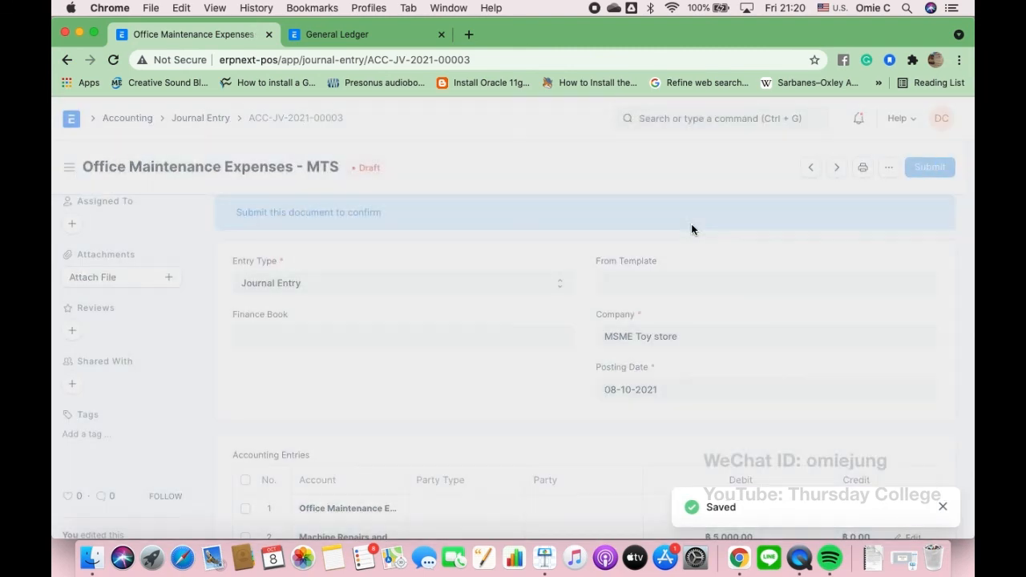
# - Reload the General Ledger report in its browser tab
pyautogui.click(379, 42)
pyautogui.click(481, 60)
pyautogui.click(481, 60)
pyautogui.press('Return')
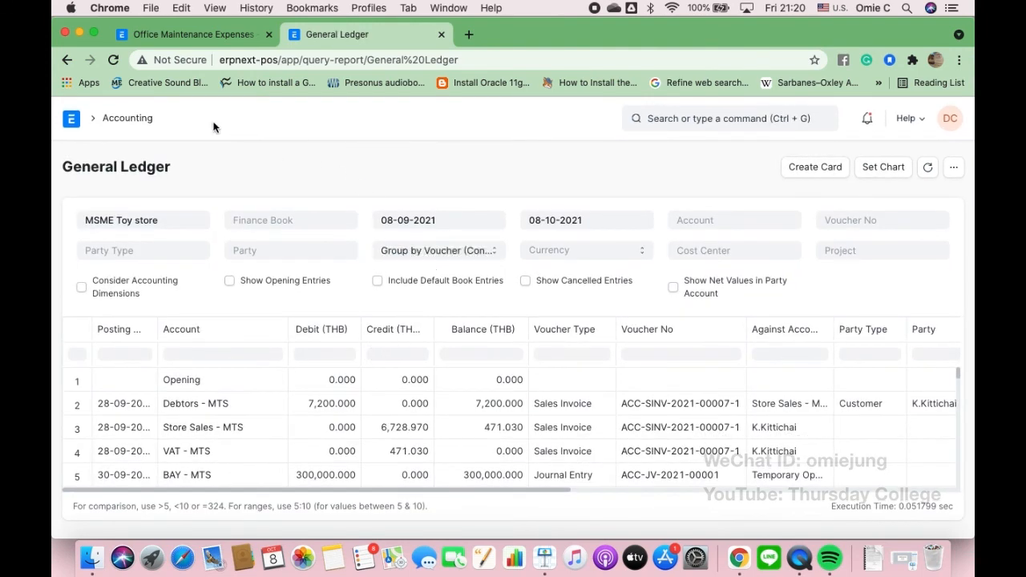
# - Check the Cost of Goods Sold - MTS ledger via Expenses > Direct Expenses > Stock Expenses
pyautogui.click(128, 120)
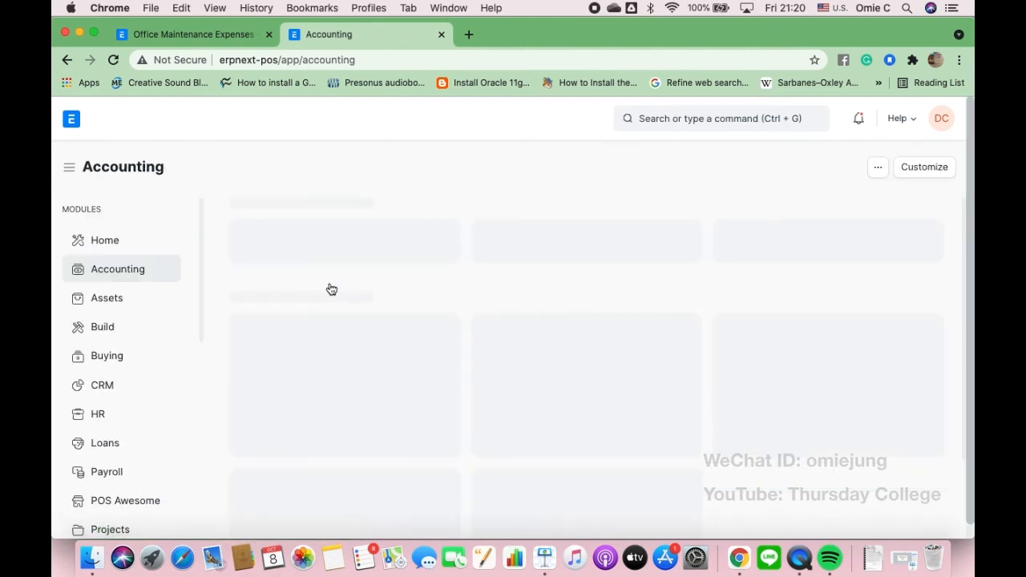
pyautogui.click(334, 256)
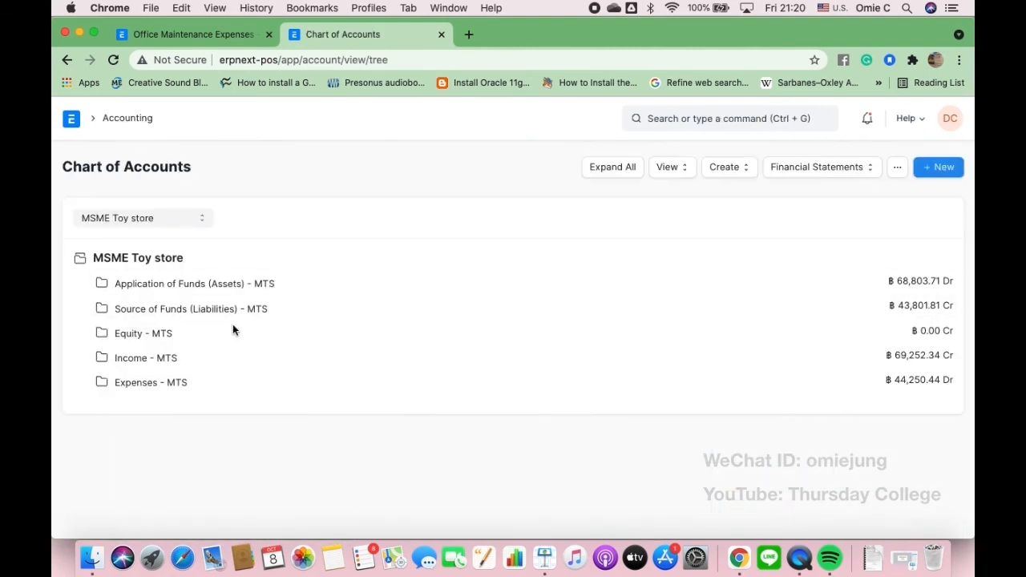
pyautogui.click(179, 386)
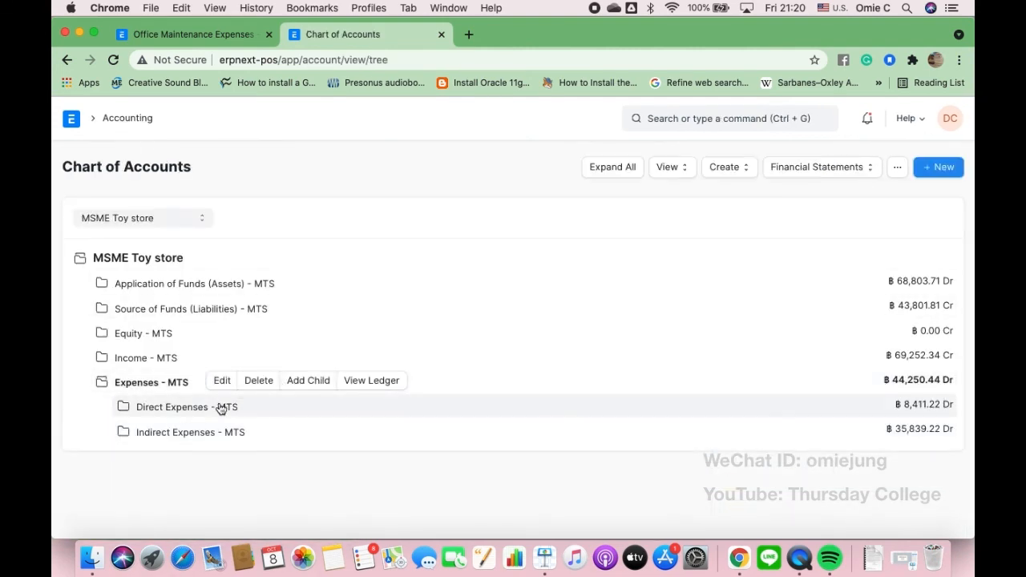
pyautogui.click(216, 409)
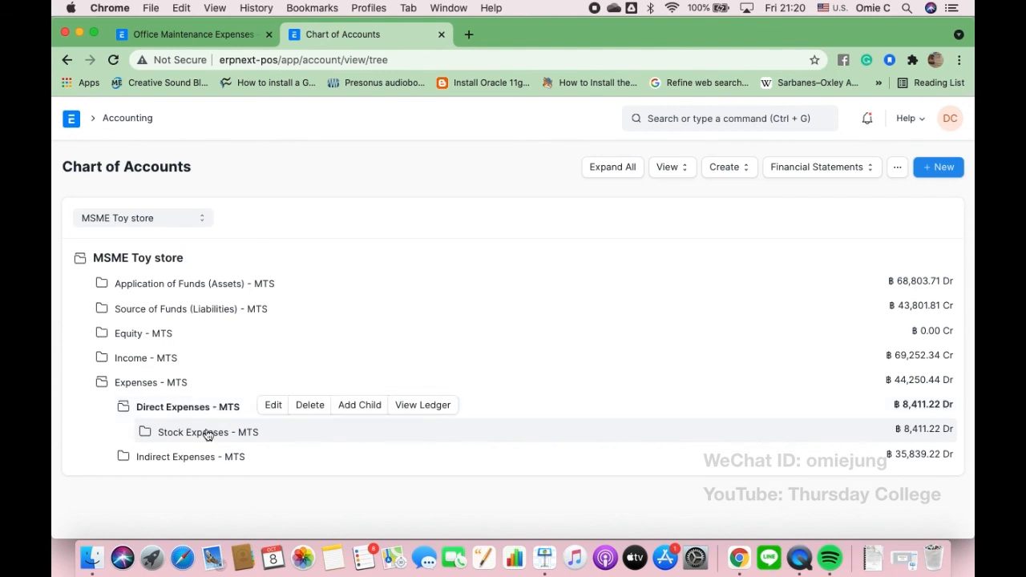
pyautogui.click(207, 433)
pyautogui.scroll(-2, 207, 433)
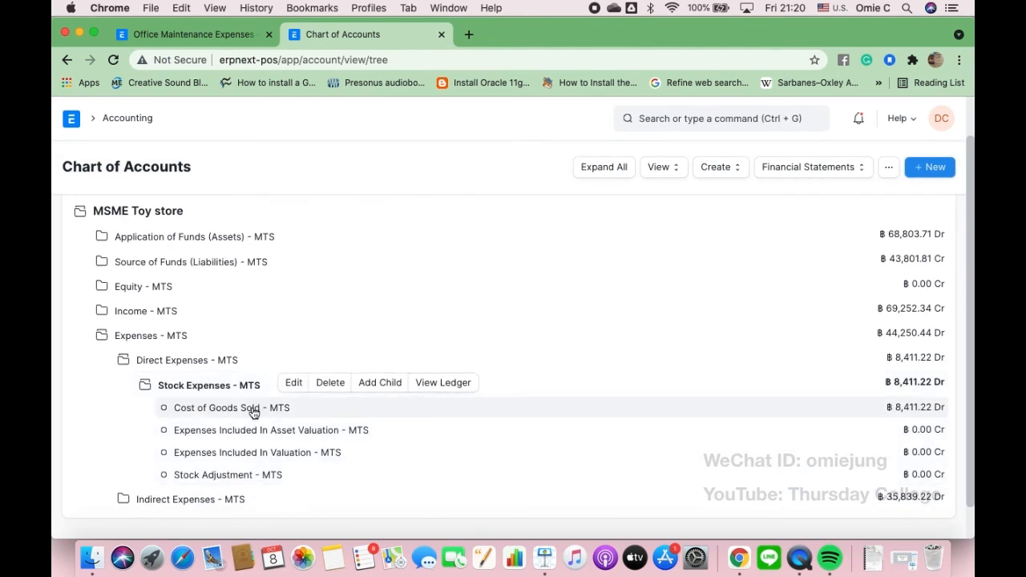
pyautogui.click(254, 411)
pyautogui.click(440, 406)
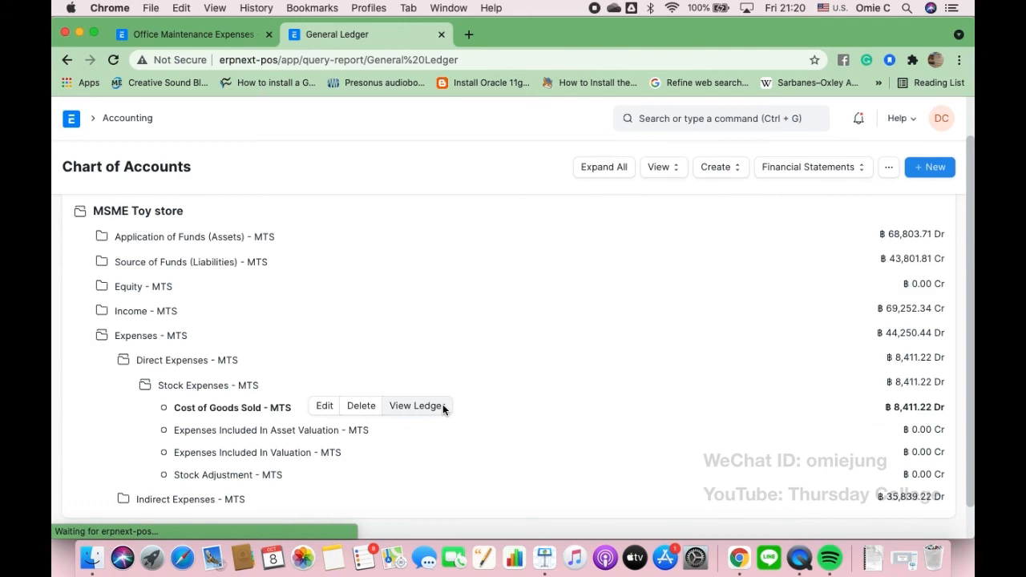
pyautogui.scroll(-3, 442, 409)
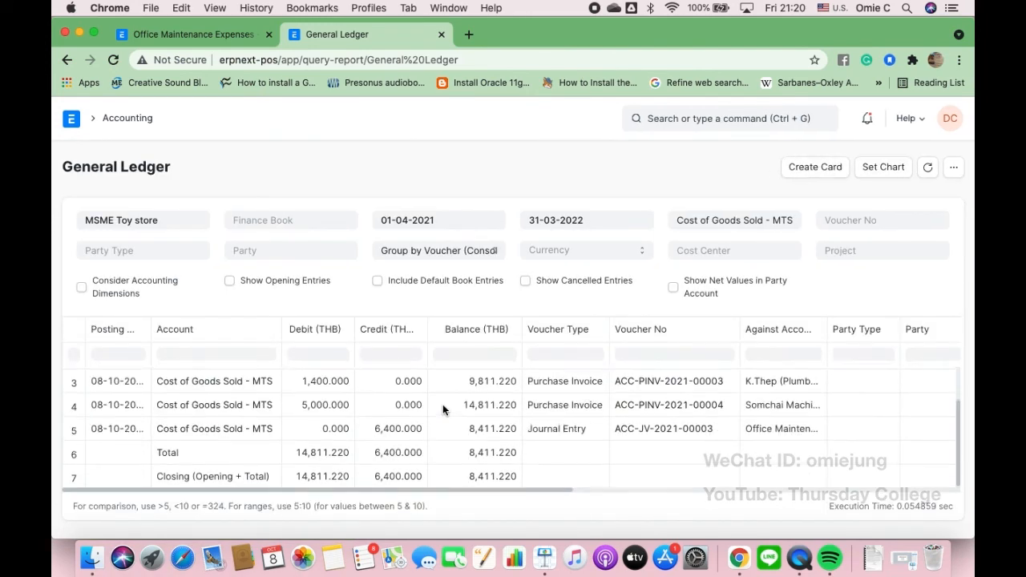
pyautogui.scroll(1, 443, 408)
pyautogui.scroll(1, 442, 410)
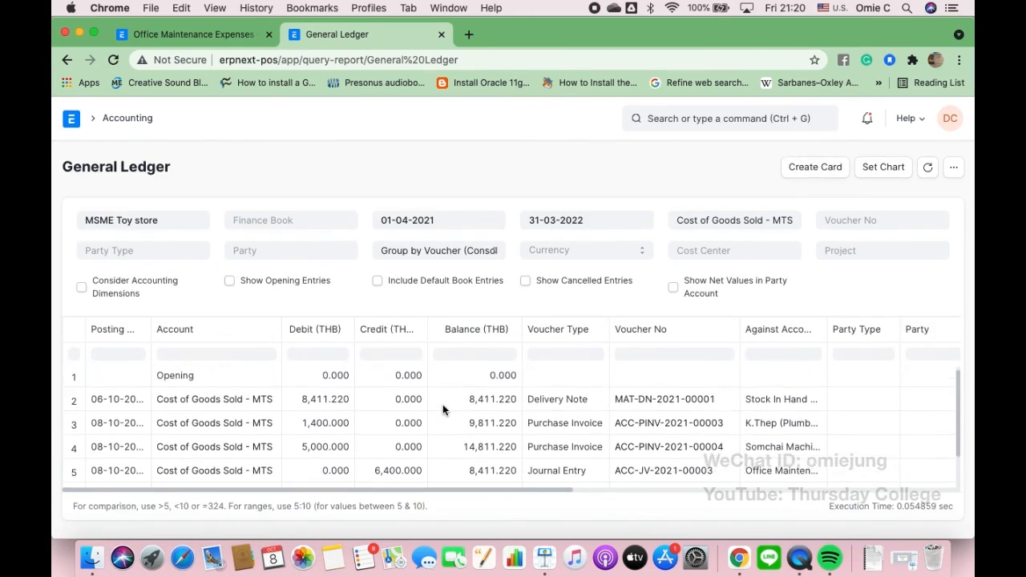
pyautogui.scroll(-1, 352, 455)
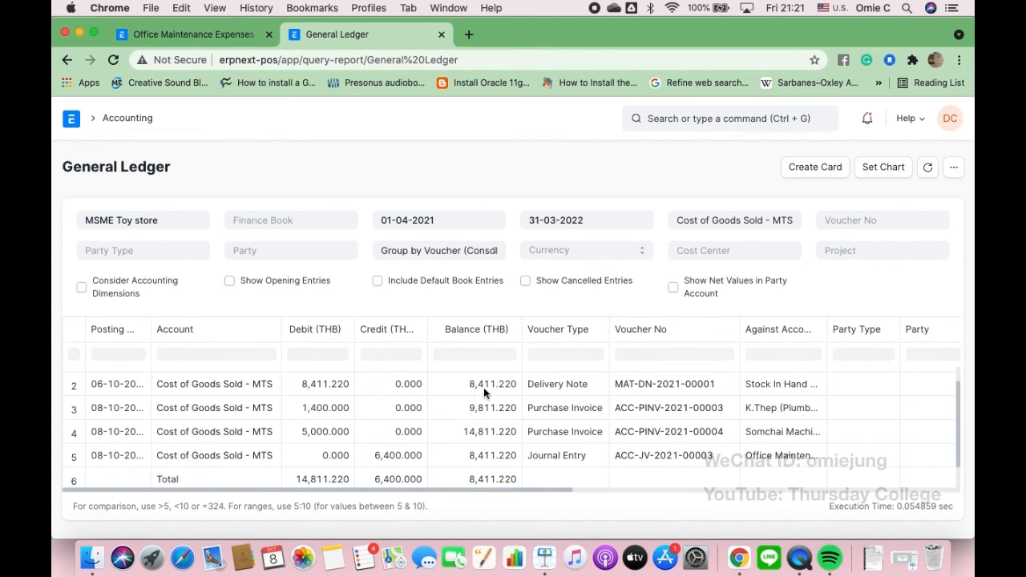
pyautogui.scroll(-1, 484, 390)
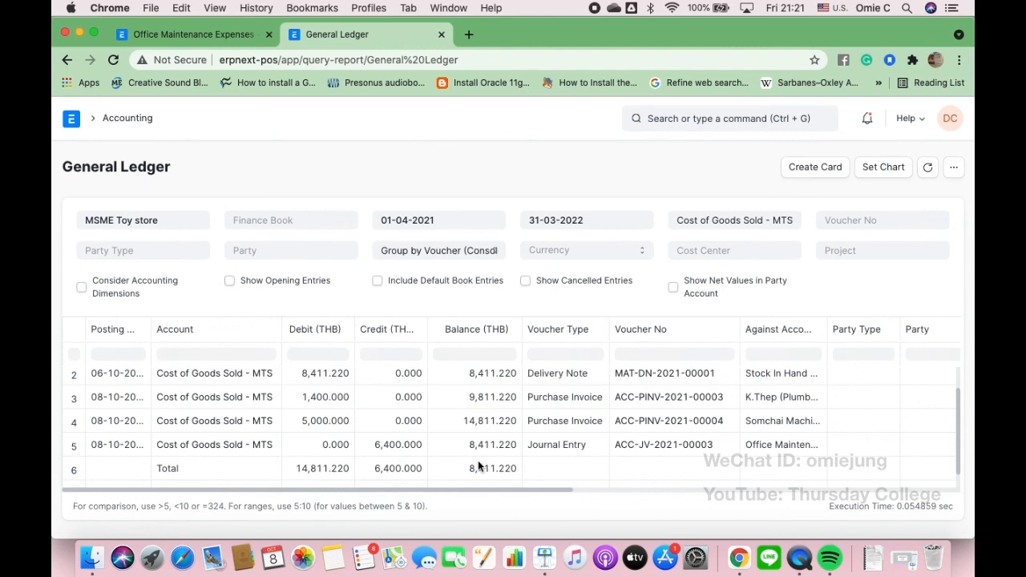
# - Reopen the Chart of Accounts and expand Indirect Expenses: Machine Repairs 5,000, Office Maintenance 1,400
pyautogui.click(128, 119)
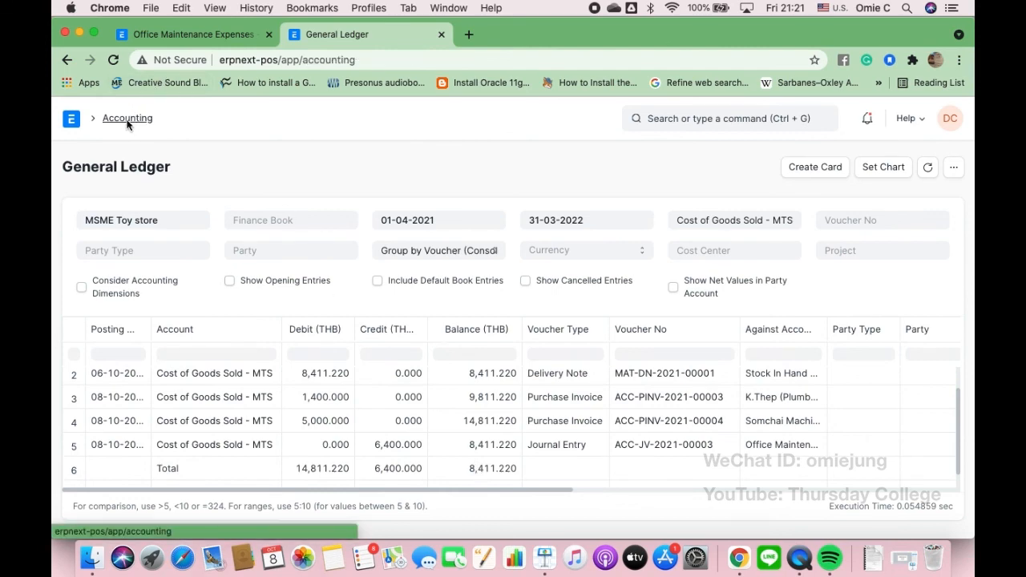
pyautogui.click(337, 259)
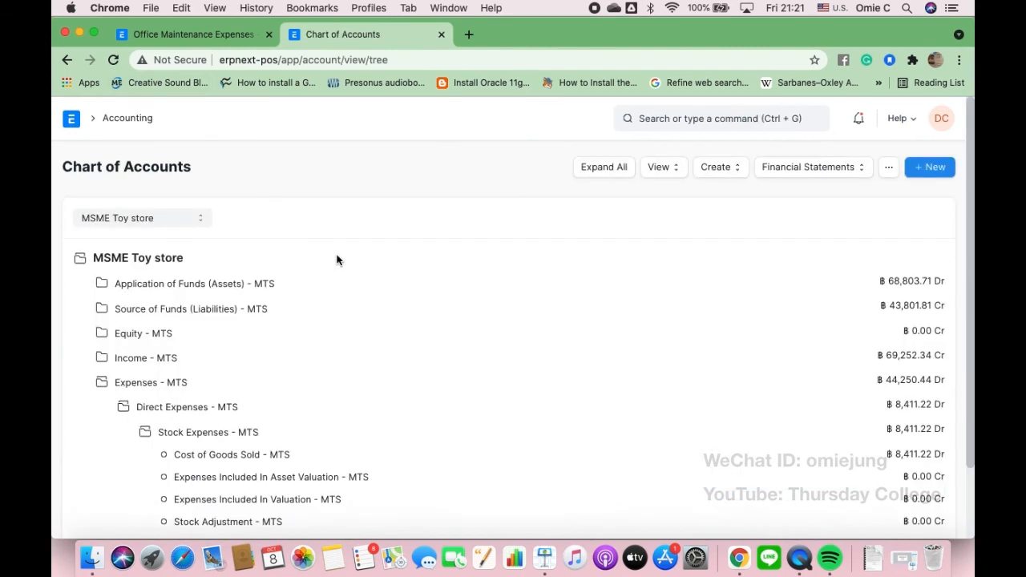
pyautogui.scroll(-3, 343, 427)
pyautogui.click(226, 462)
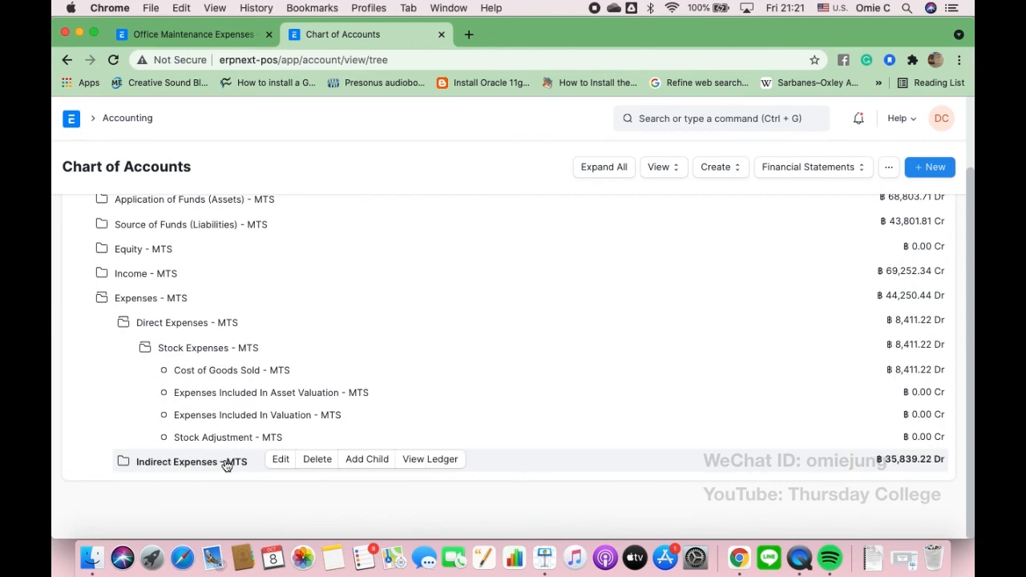
pyautogui.scroll(-5, 226, 463)
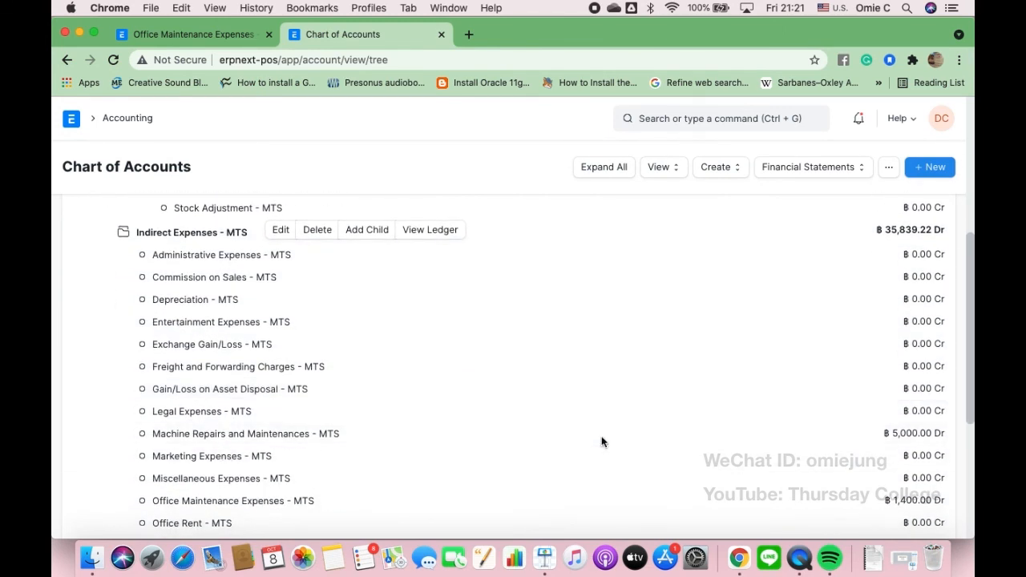
pyautogui.scroll(-1, 599, 407)
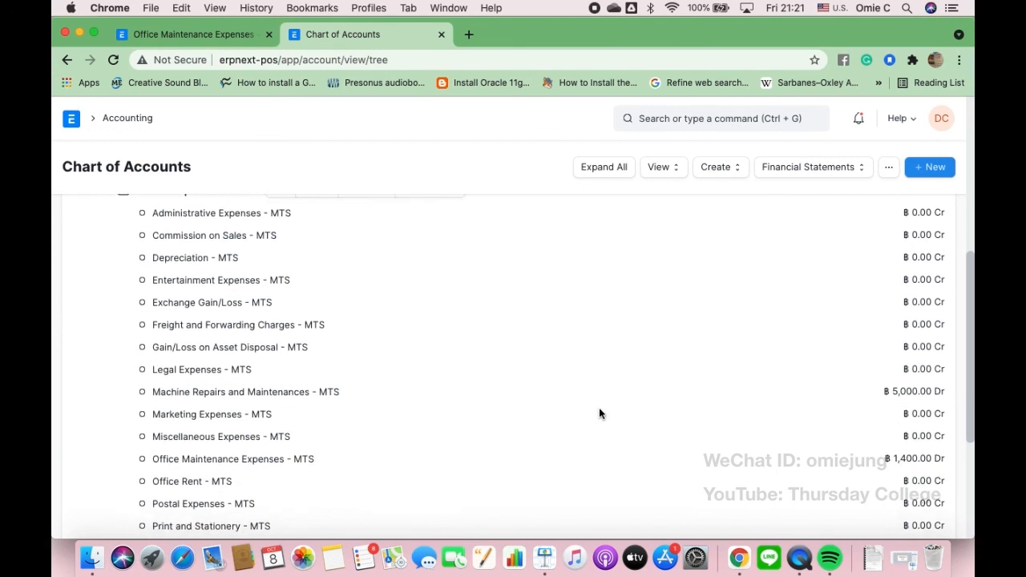